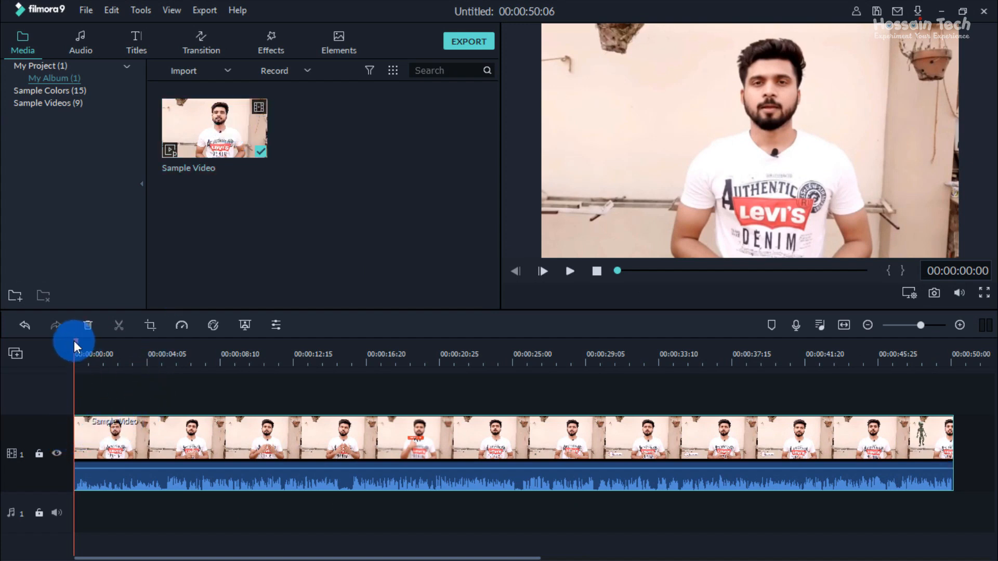
Step: Add the Opener 2 title from the Openers collection at the start of a new track above the sample video
mouse_move(74, 341)
mouse_down()
mouse_move(127, 344)
mouse_move(66, 359)
mouse_up()
click(135, 37)
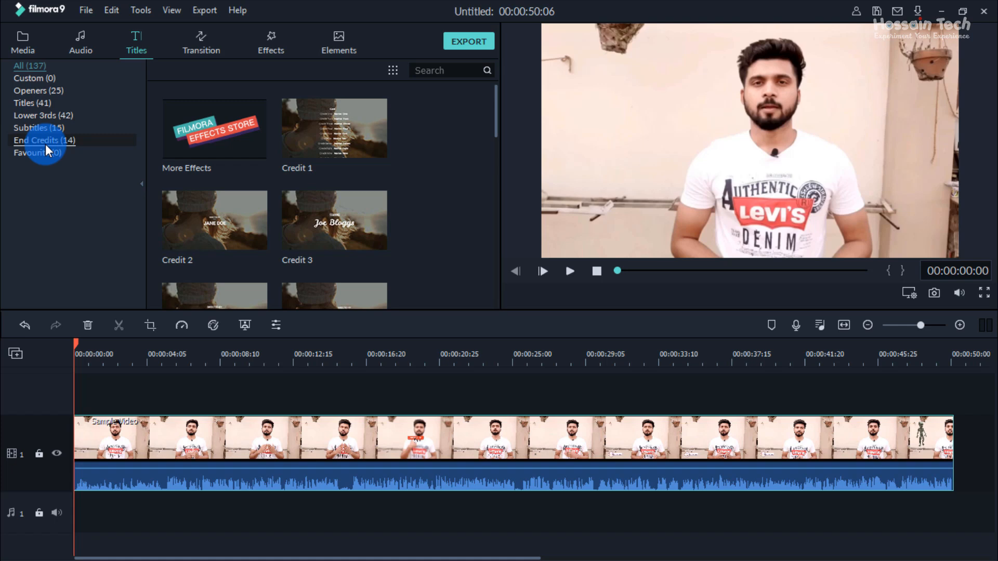
click(29, 92)
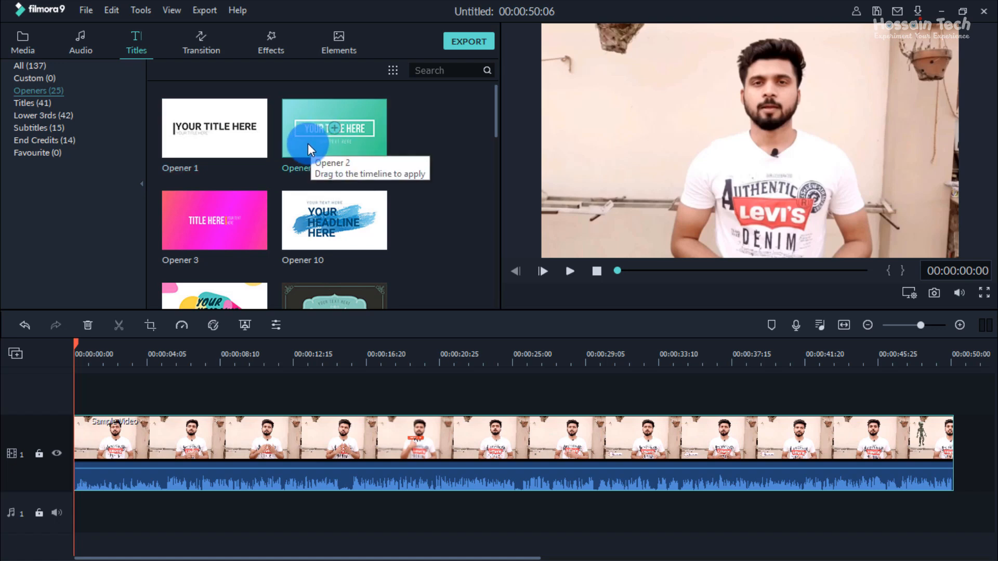
drag(312, 120, 79, 411)
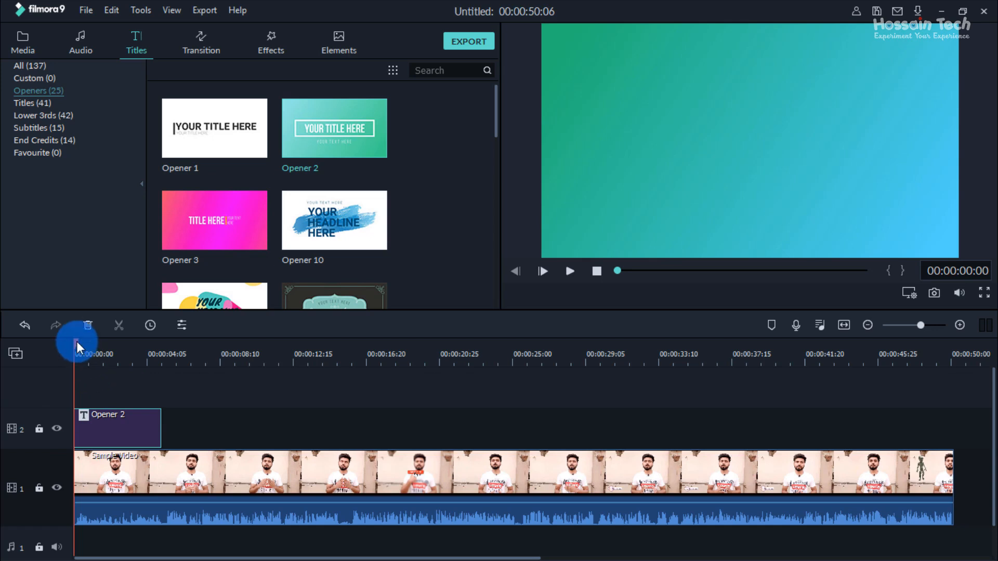
Step: Try moving the sample video to start where the opener ends, and return it to the timeline start
click(124, 466)
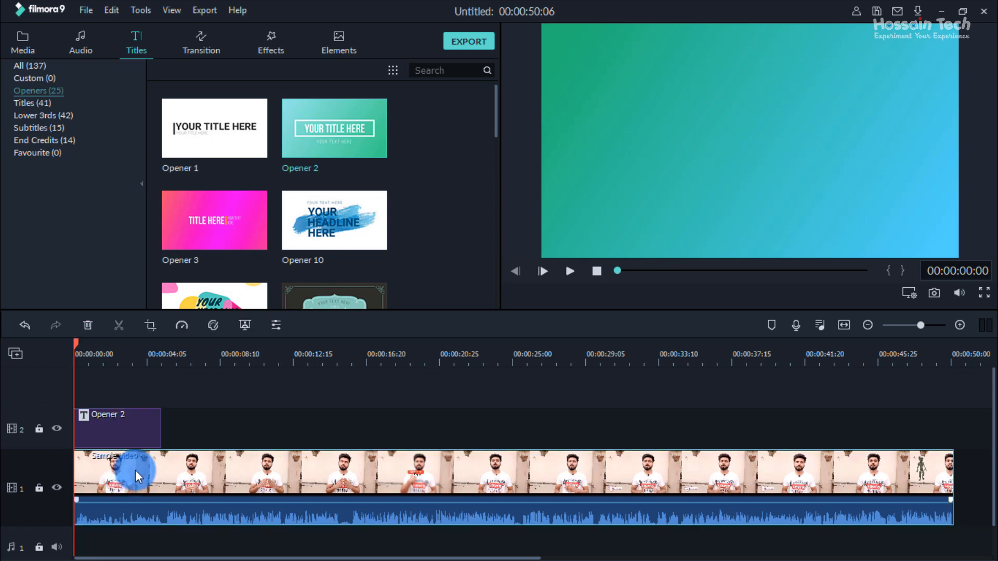
drag(114, 475, 200, 475)
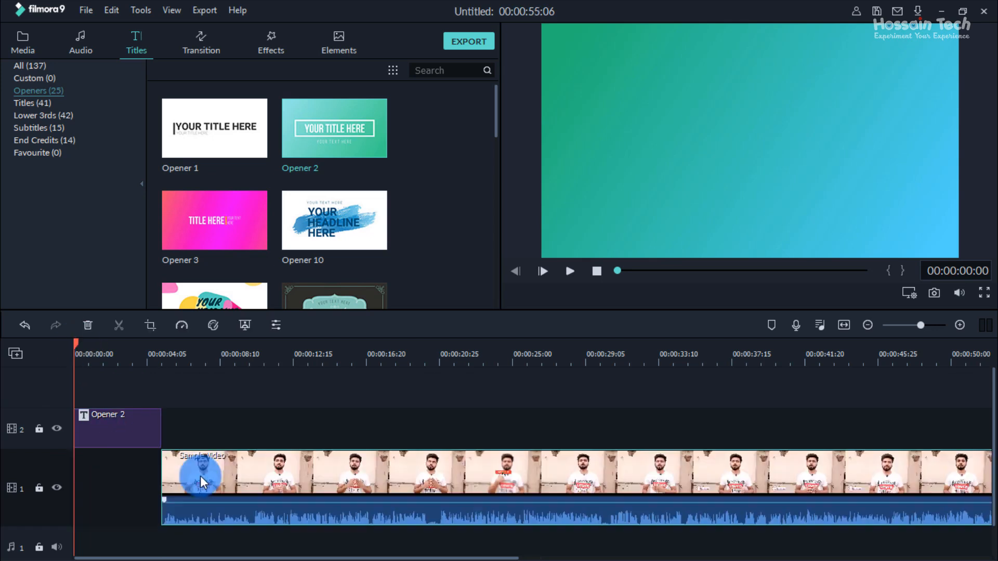
click(135, 433)
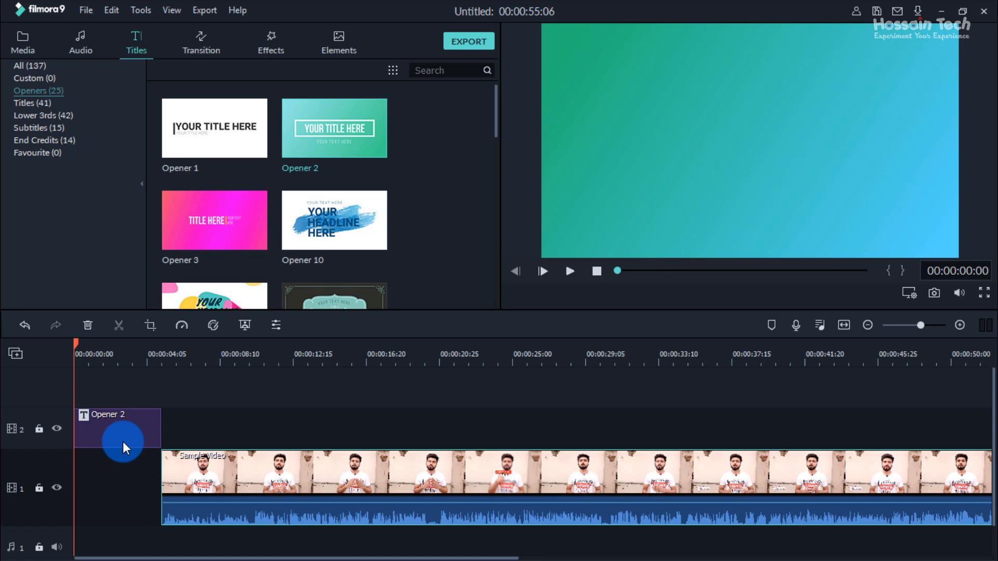
drag(220, 466, 59, 511)
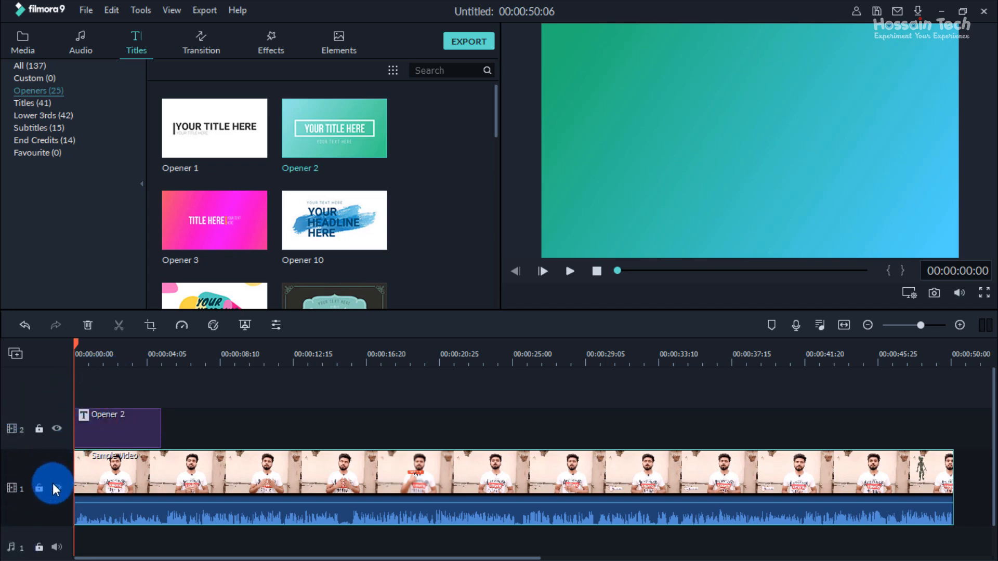
drag(123, 474, 93, 475)
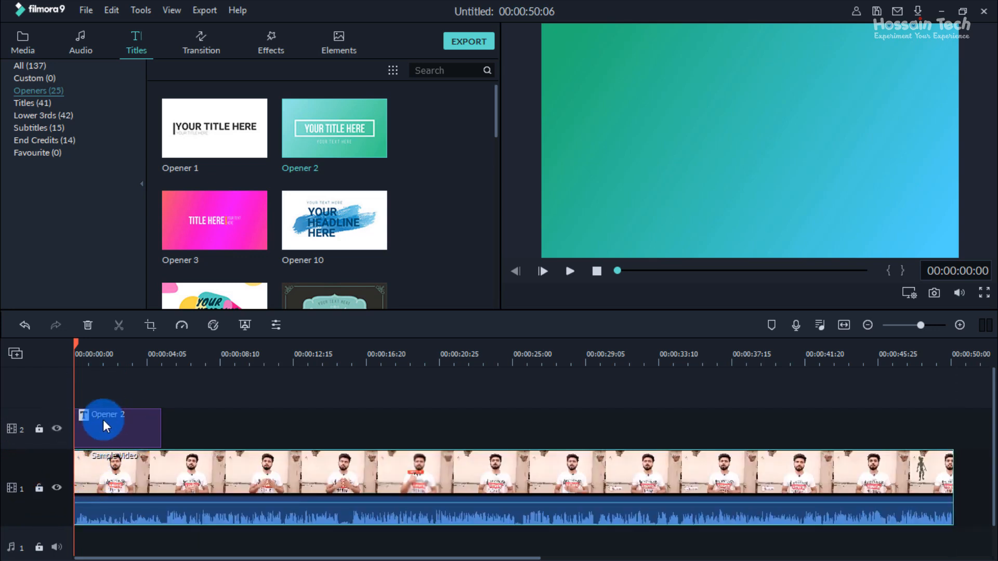
click(130, 456)
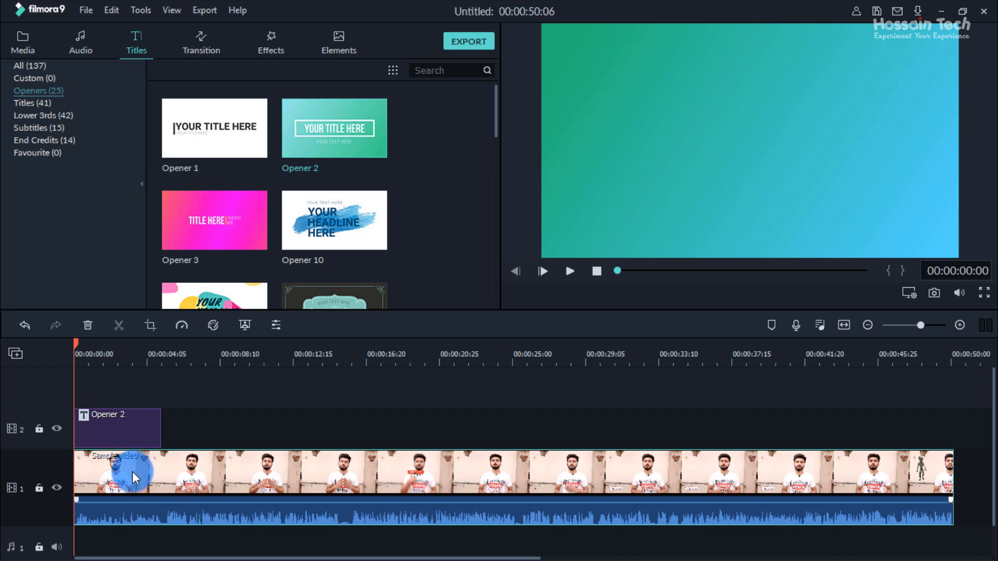
Step: Preview the opener over the sample video at 00:00:01:21
click(129, 414)
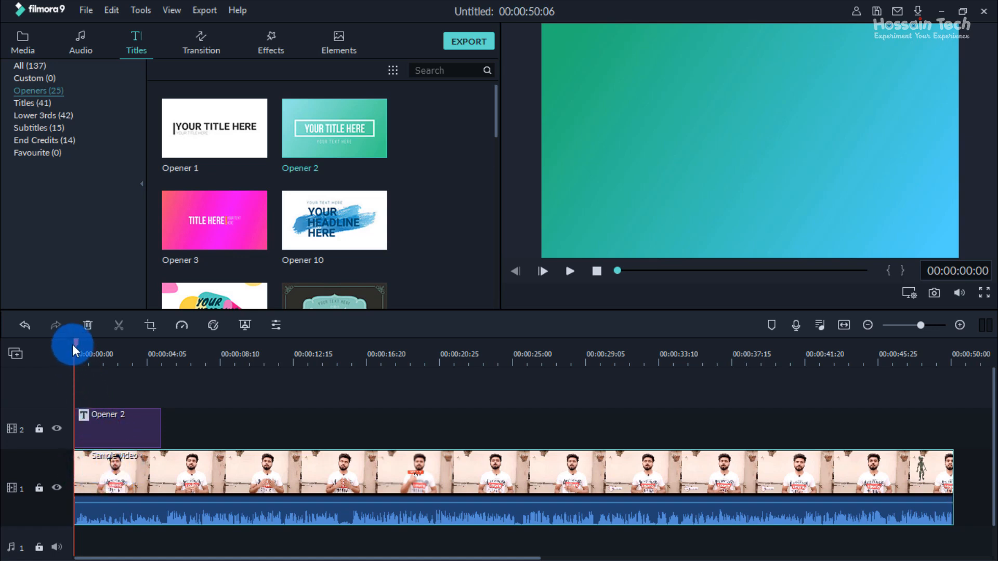
drag(72, 344, 103, 344)
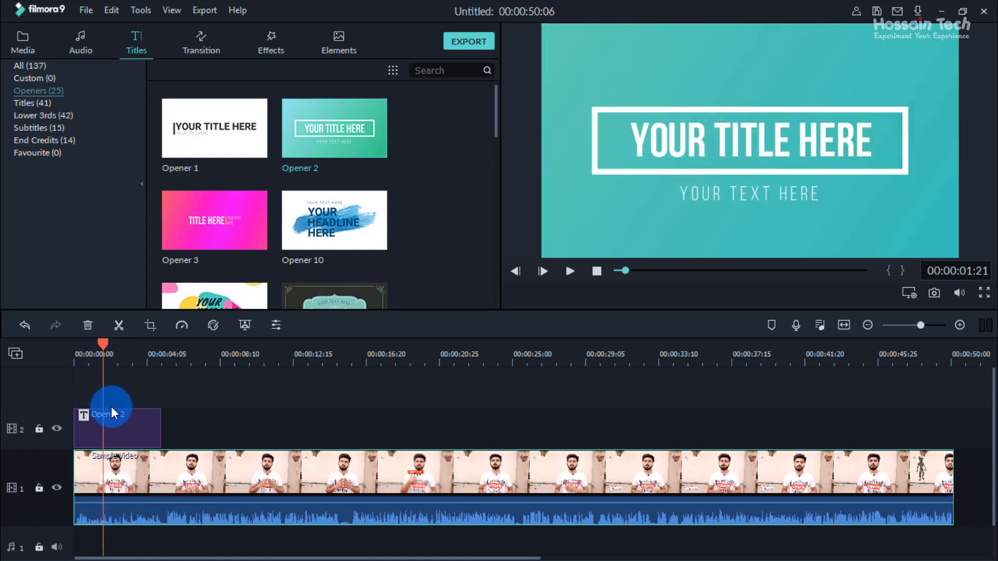
click(112, 421)
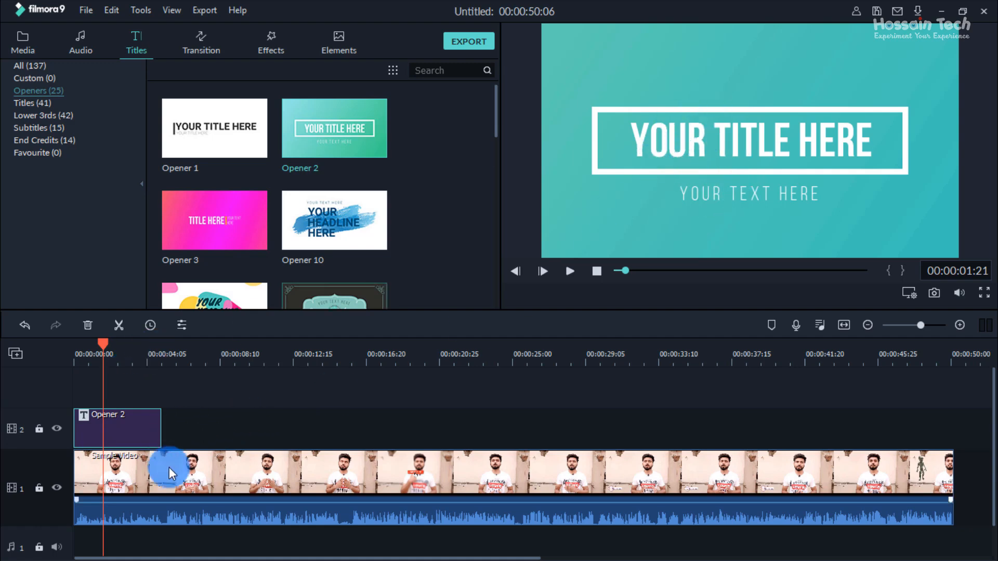
Step: Try placing the sample video on track 3 above the opener, and return it to track 1
drag(169, 466, 161, 389)
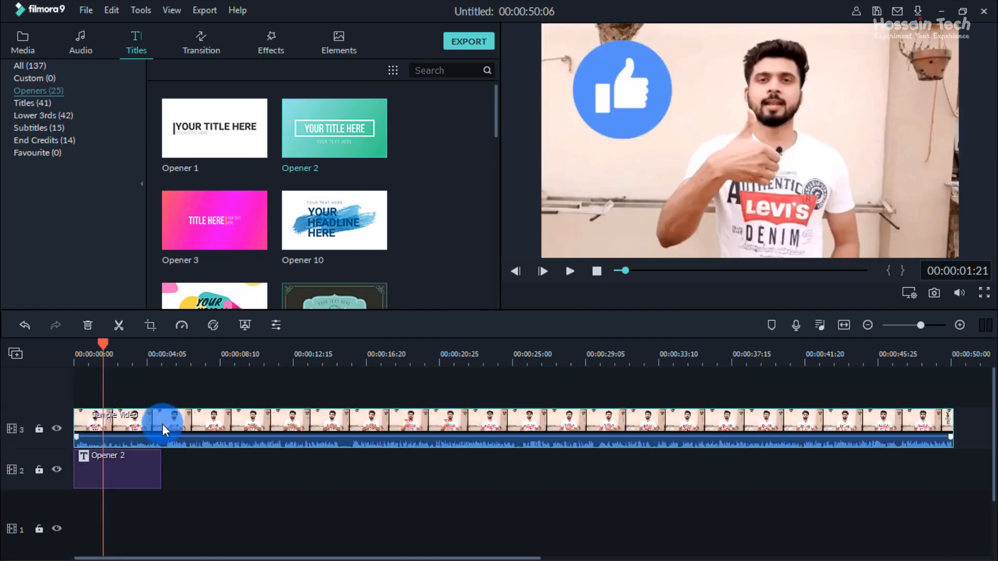
drag(101, 342, 73, 352)
click(118, 416)
drag(117, 416, 117, 500)
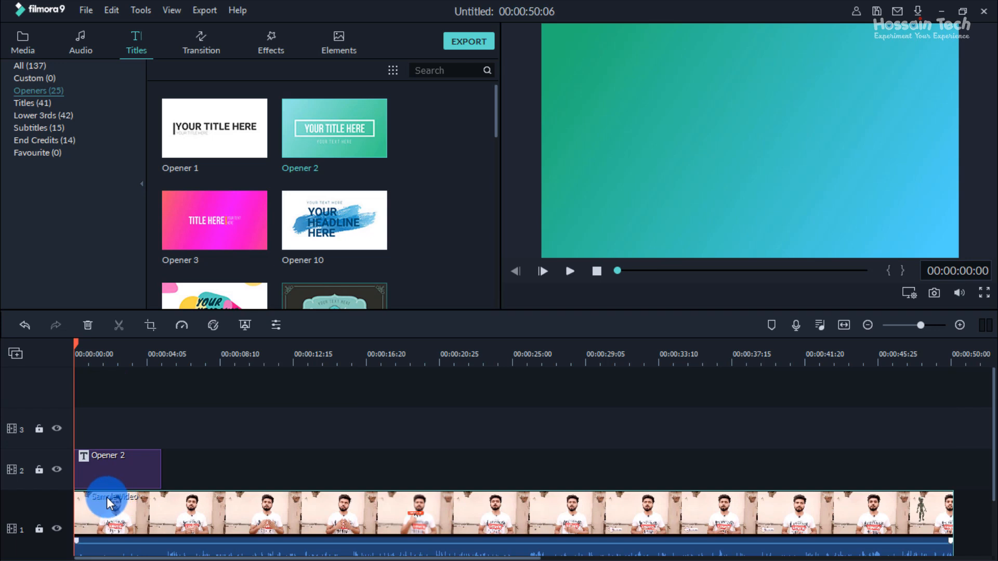
scroll(103, 488, down, 1)
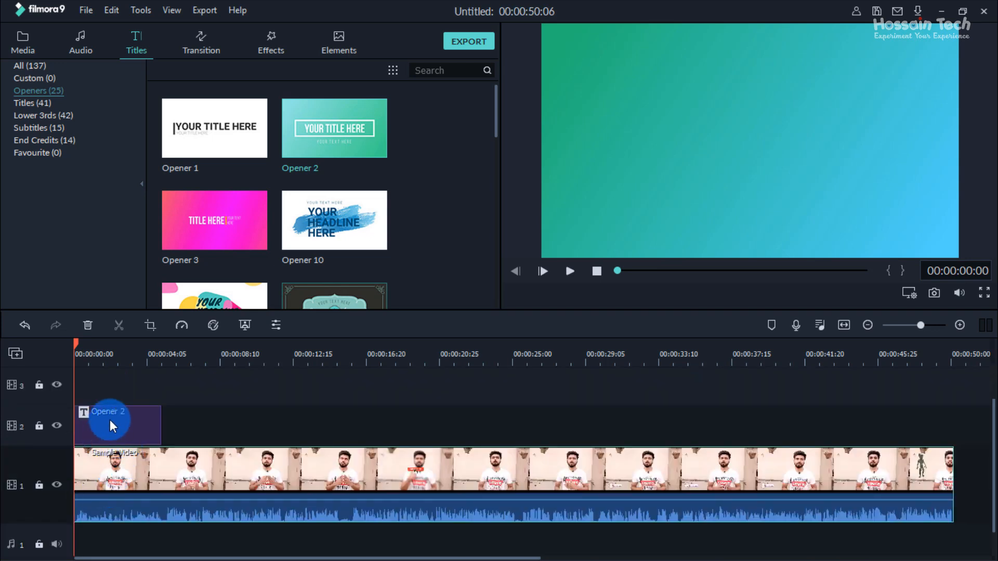
Step: Try dropping the opener onto the beginning of the sample video on track 1, and restore the previous arrangement
click(94, 385)
click(85, 514)
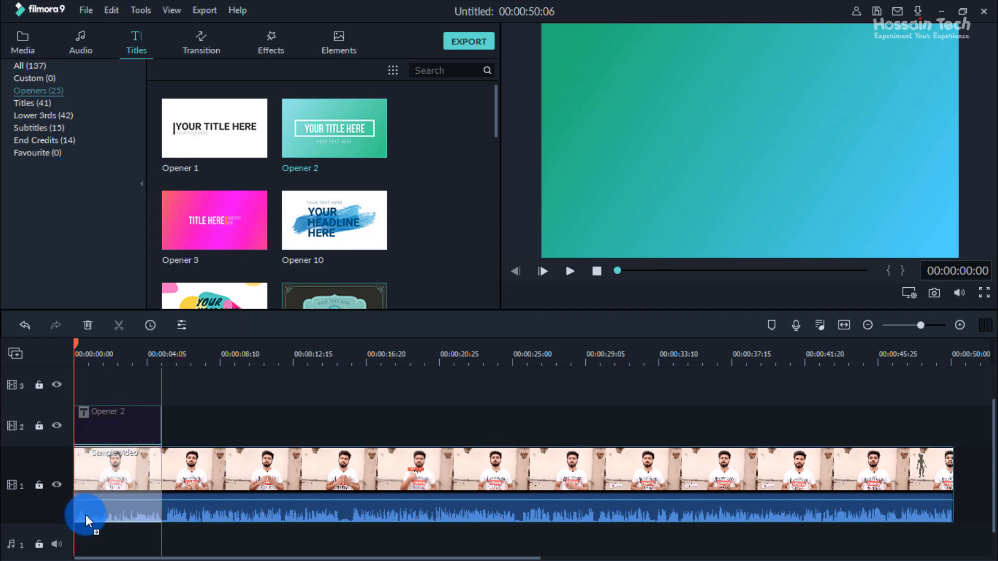
drag(78, 530, 77, 529)
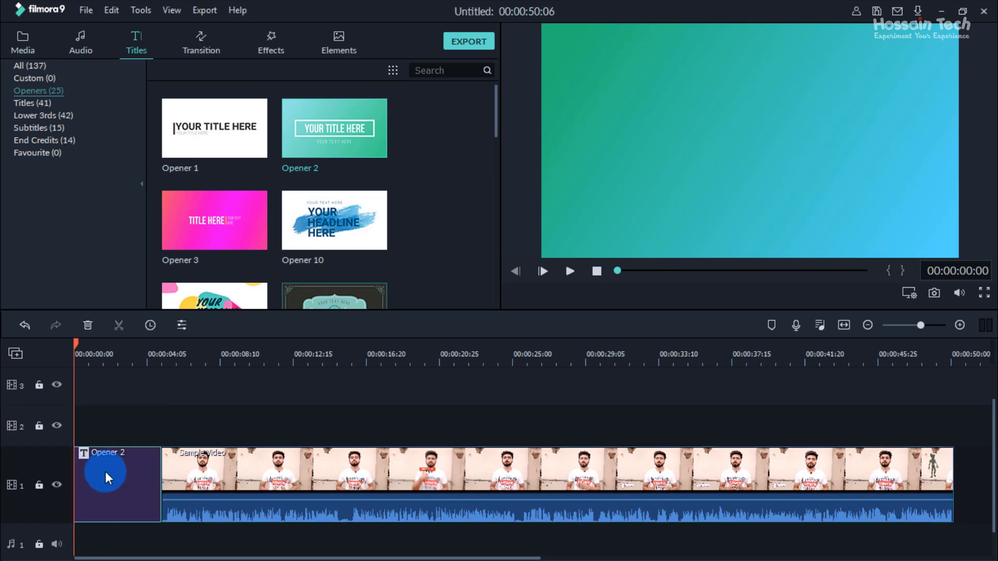
key(ctrl+z)
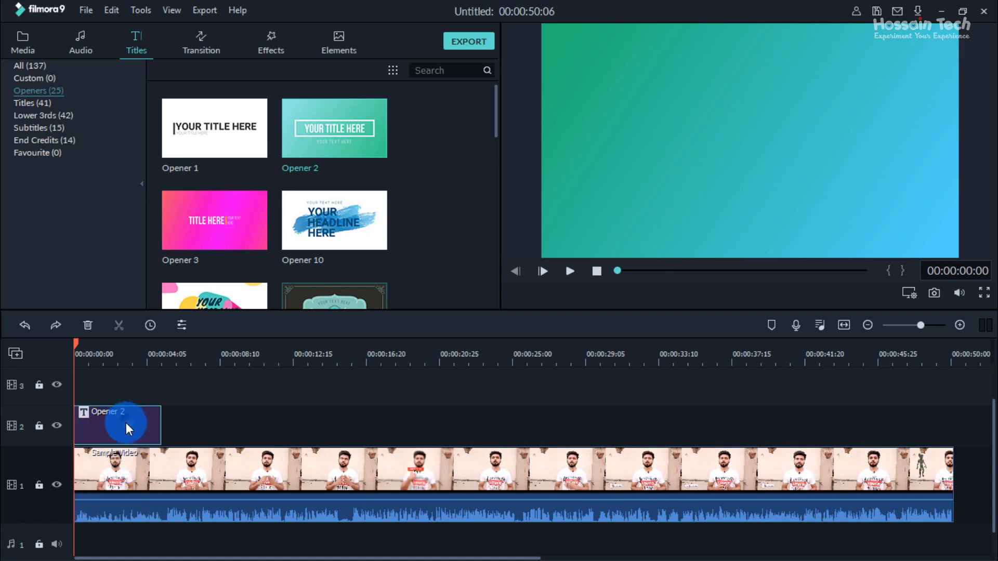
drag(126, 423, 83, 546)
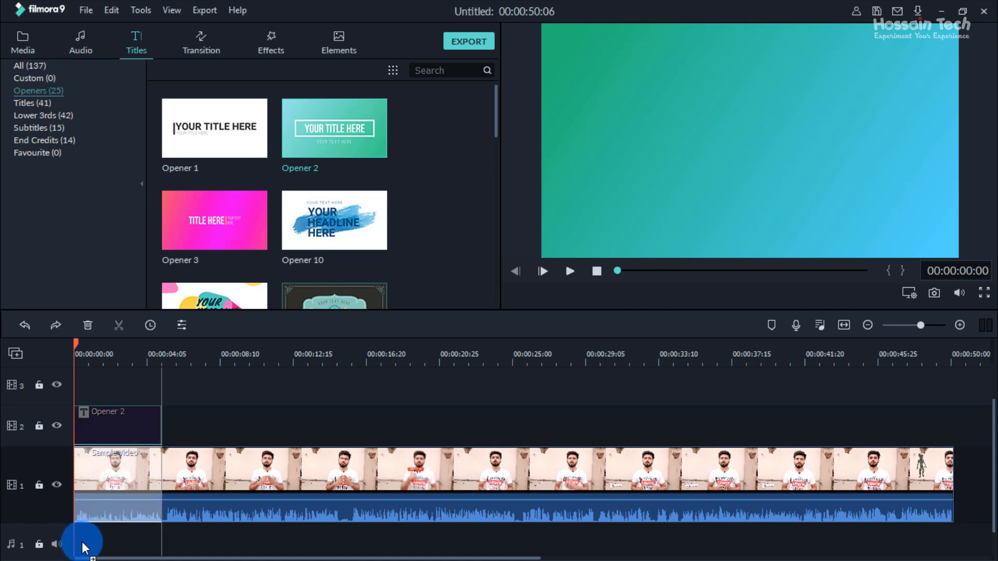
drag(105, 487, 98, 419)
Step: Shift the sample video to start where the opener ends, and move the opener into the gap on track 1
click(257, 470)
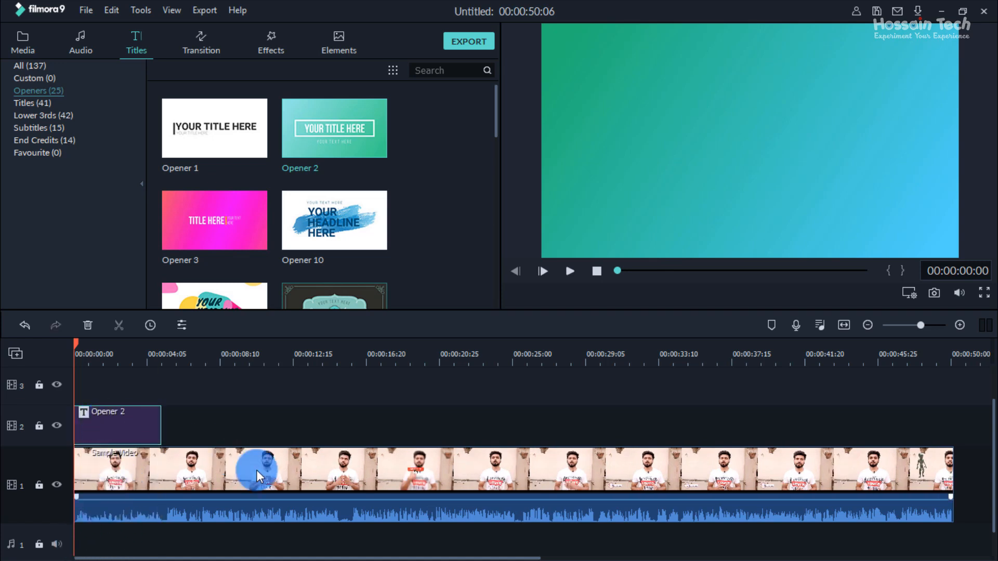
drag(91, 466, 180, 460)
click(108, 423)
drag(109, 424, 230, 470)
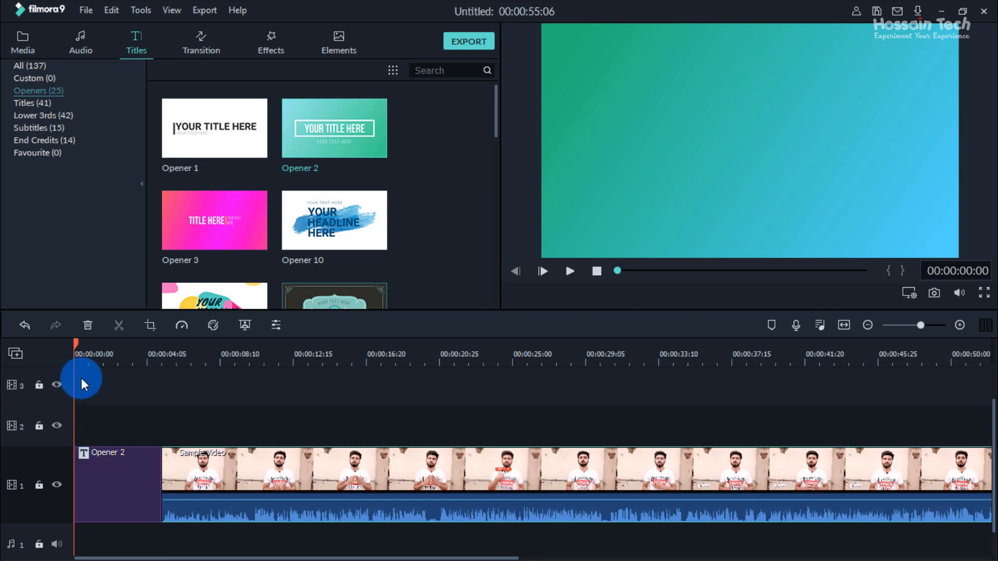
Step: Scrub through the opener on the timeline to preview its title animation
drag(76, 341, 115, 345)
click(757, 148)
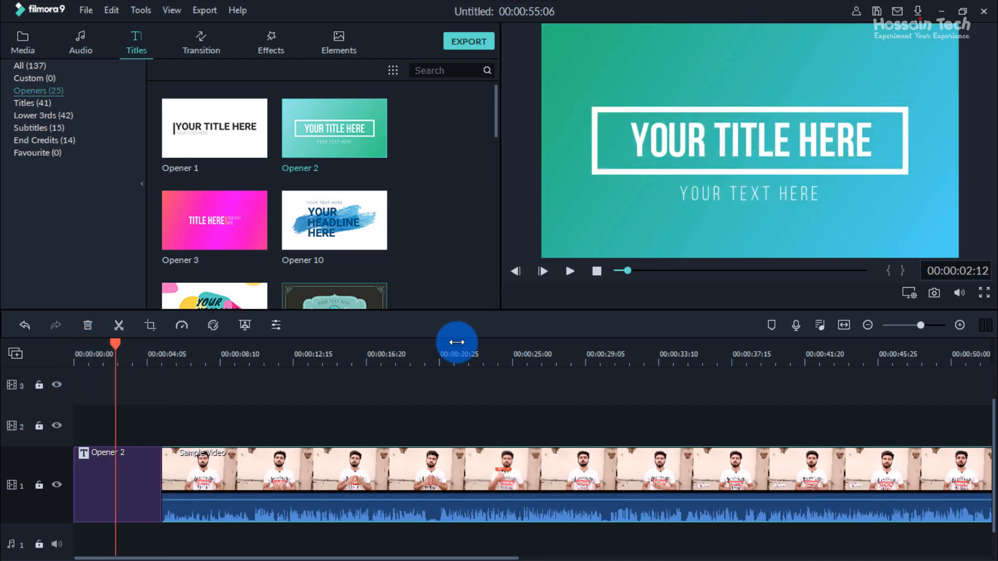
drag(118, 345, 90, 373)
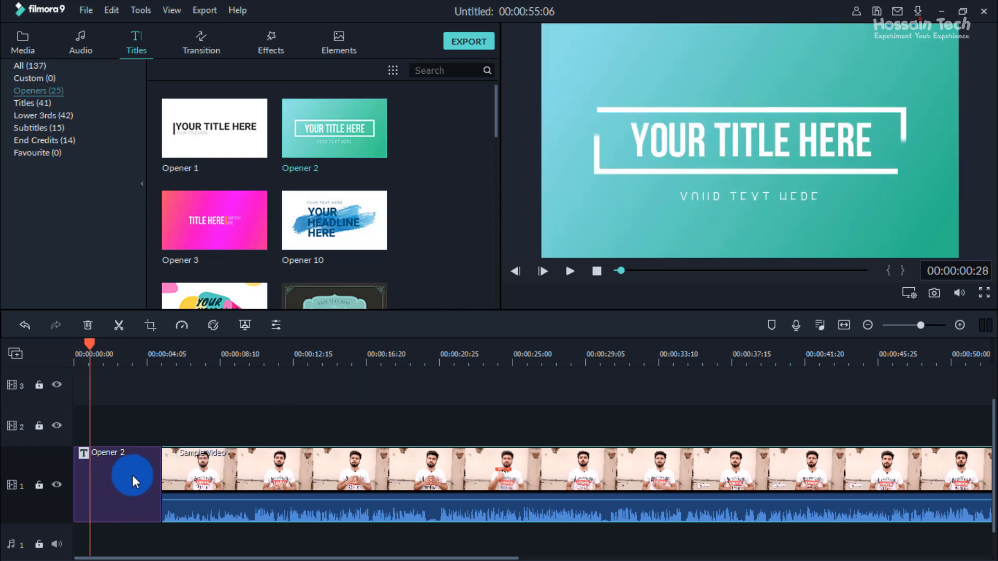
Step: Open the Opener 2 title clip for advanced text editing
click(128, 480)
right_click(128, 479)
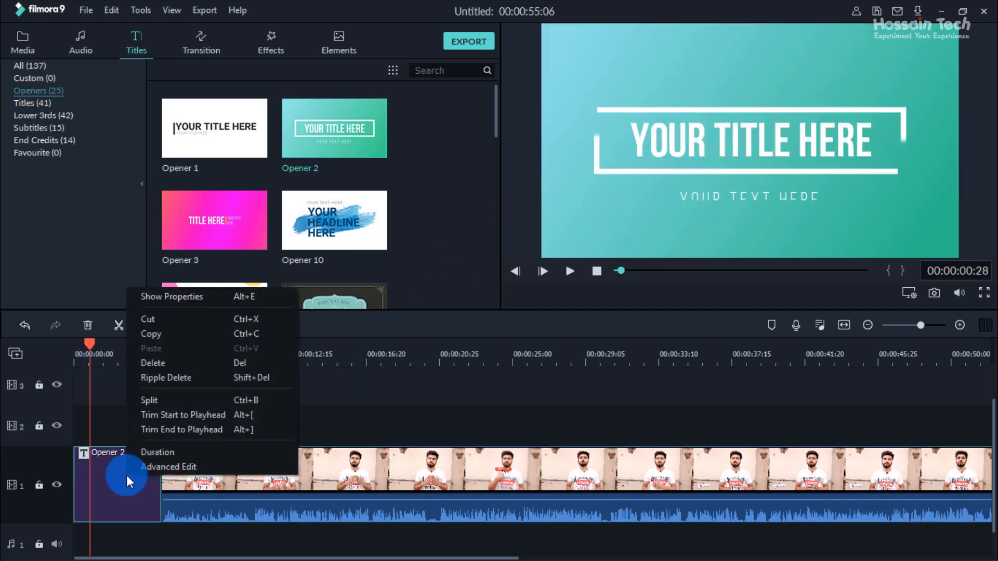
click(180, 466)
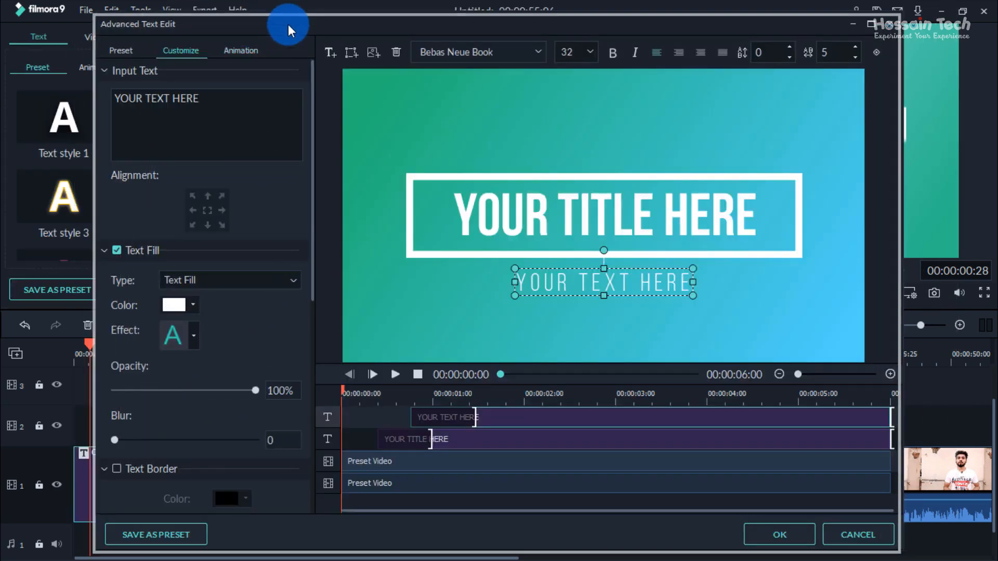
drag(285, 23, 264, 37)
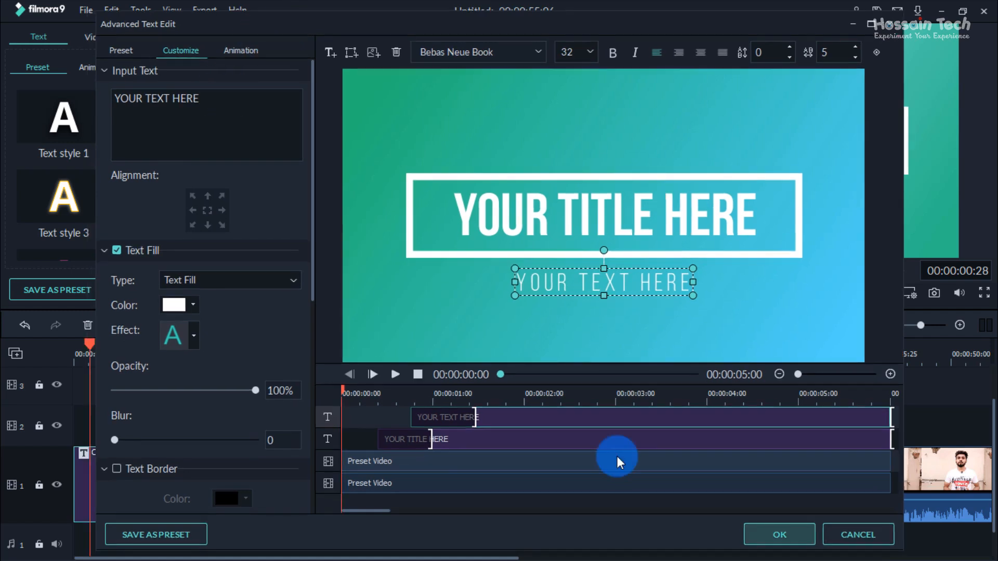
Step: Replace the opener's main title text with "Hossain Tech"
click(540, 216)
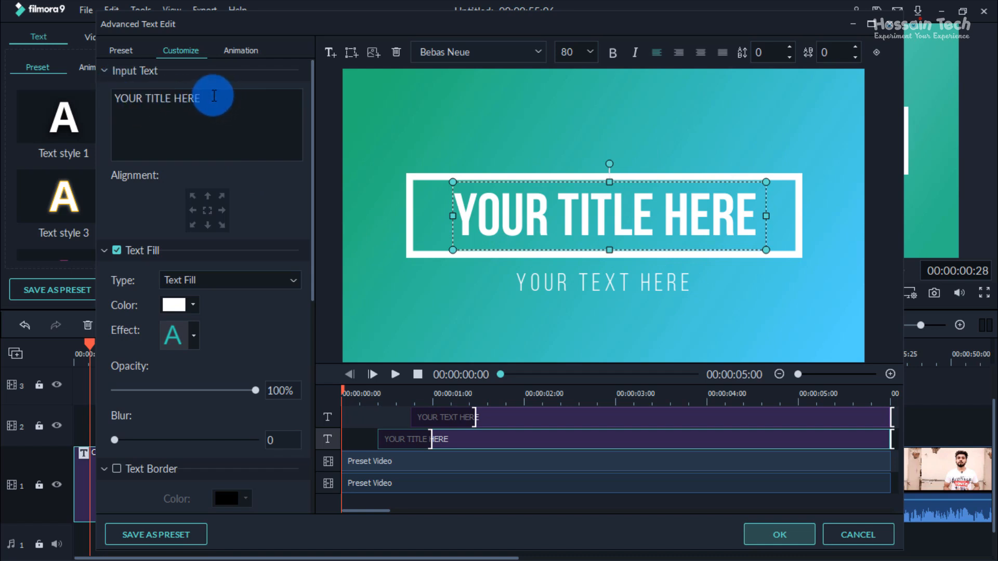
drag(211, 96, 105, 97)
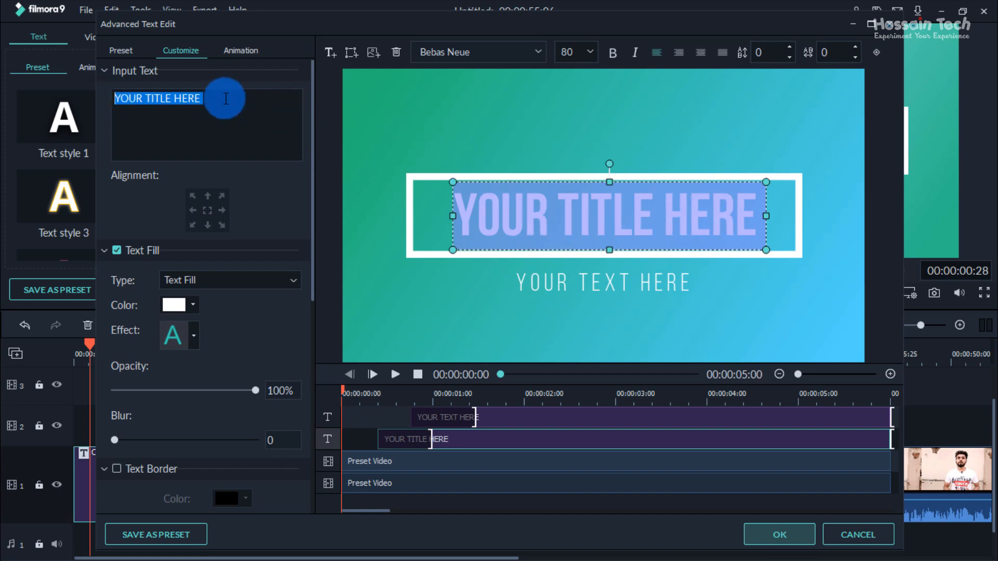
click(245, 97)
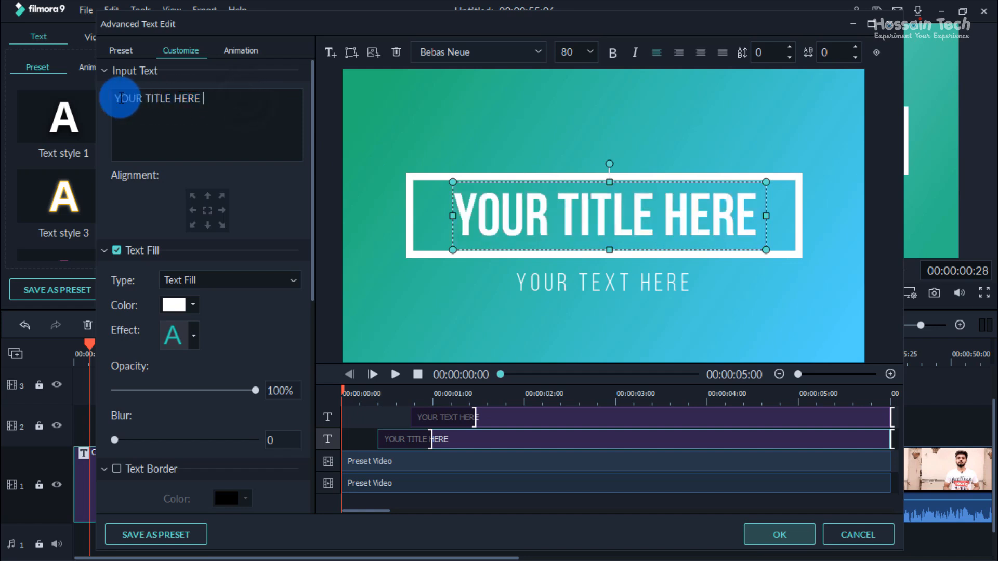
drag(245, 97, 96, 102)
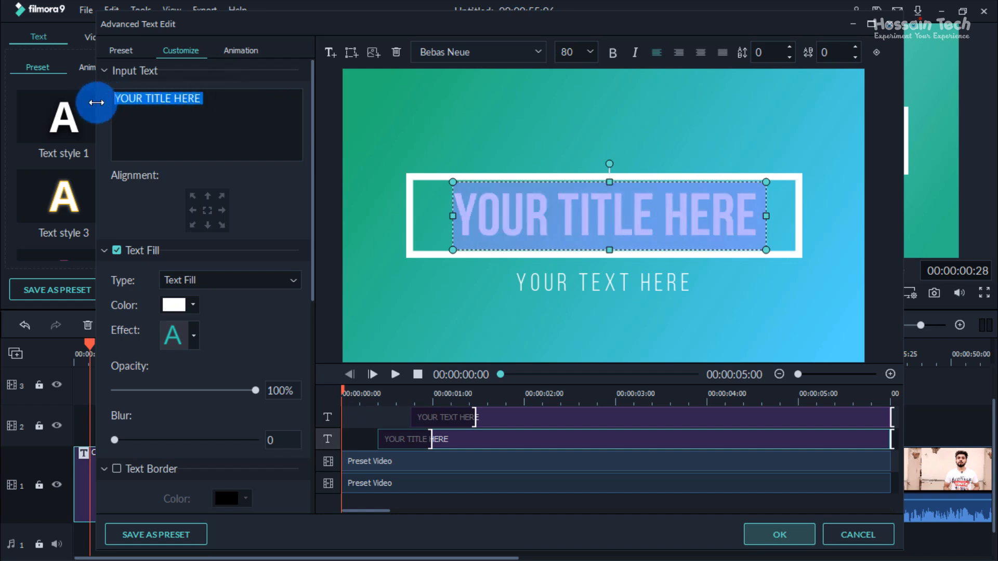
text(Hossa)
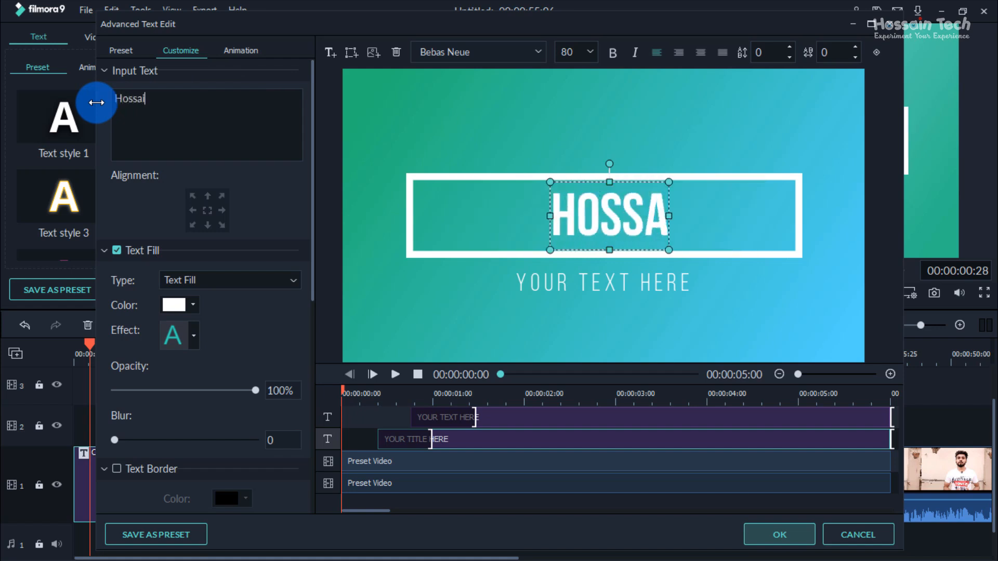
text(in )
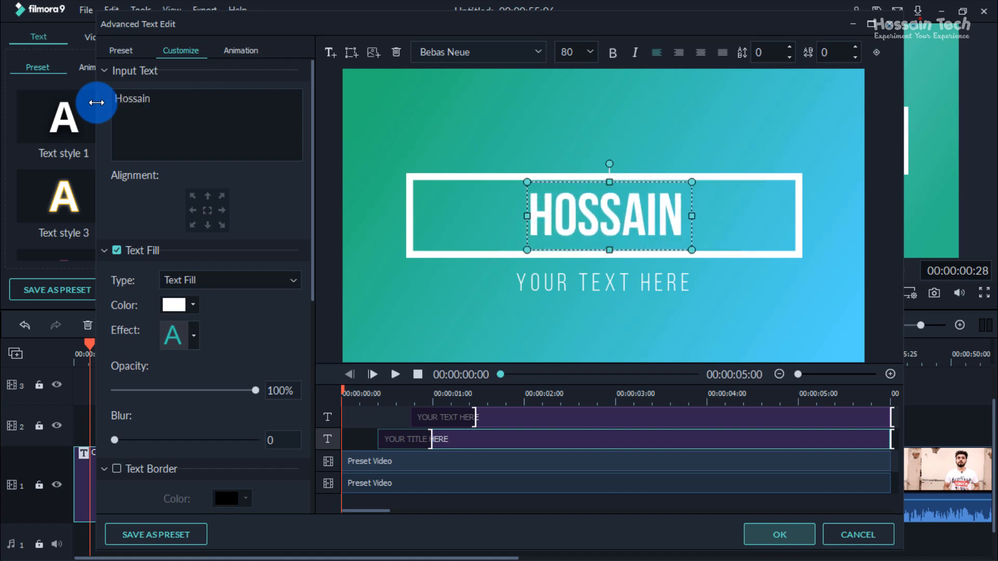
text(Tech)
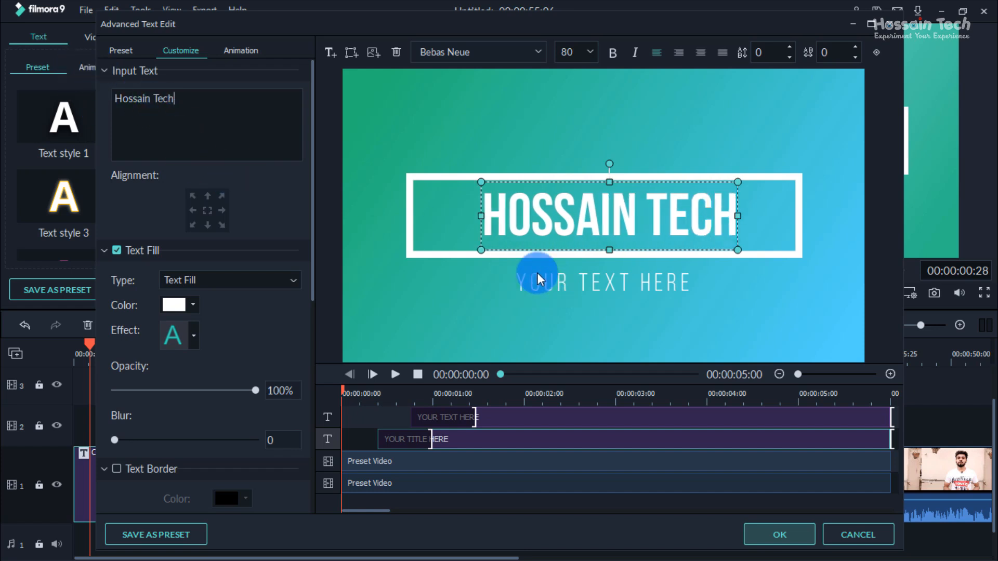
Step: Replace the opener's subtitle text with "Experiment Your Experience" and play part of the title animation as a preview
click(575, 285)
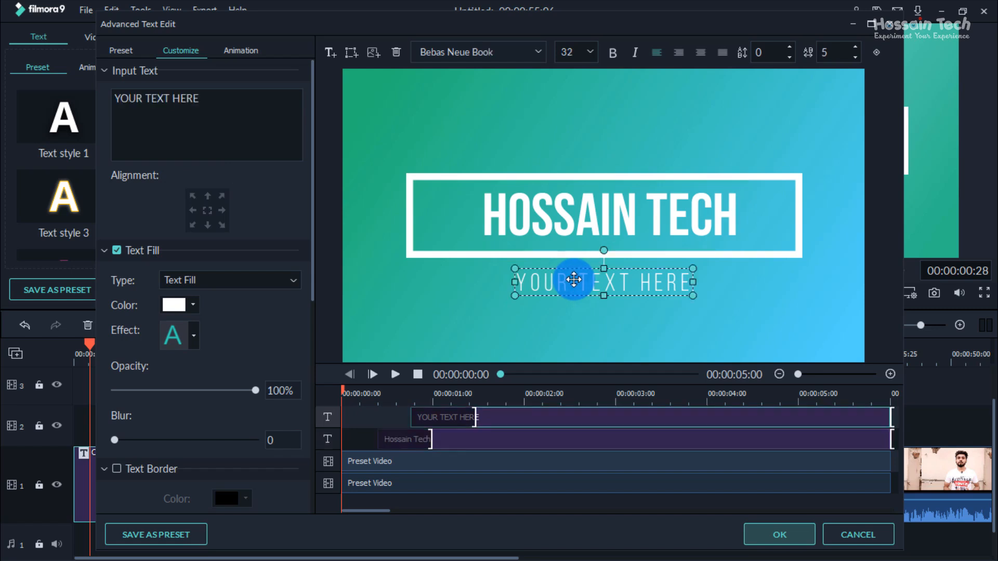
drag(242, 103, 20, 97)
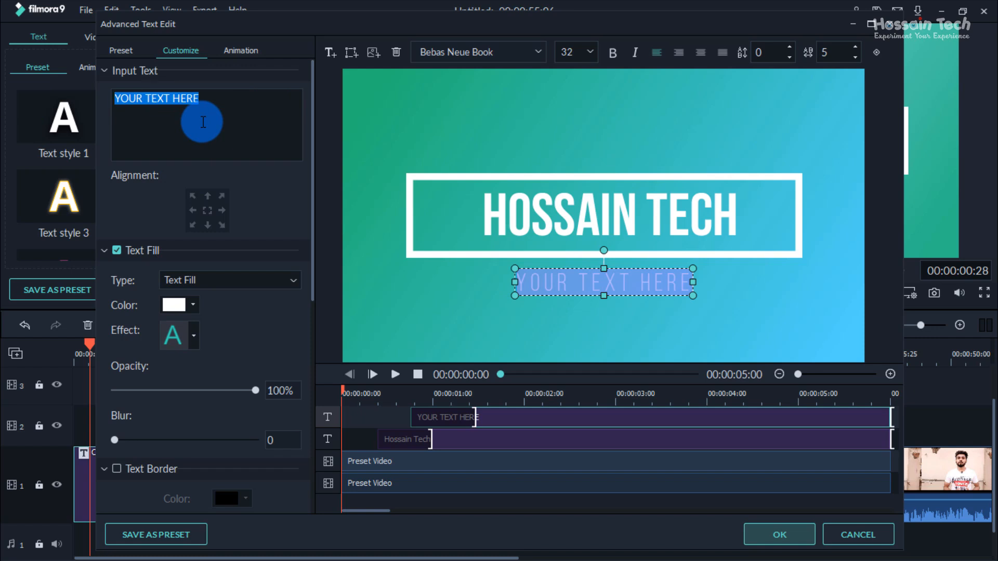
text(Experiment Your Experience)
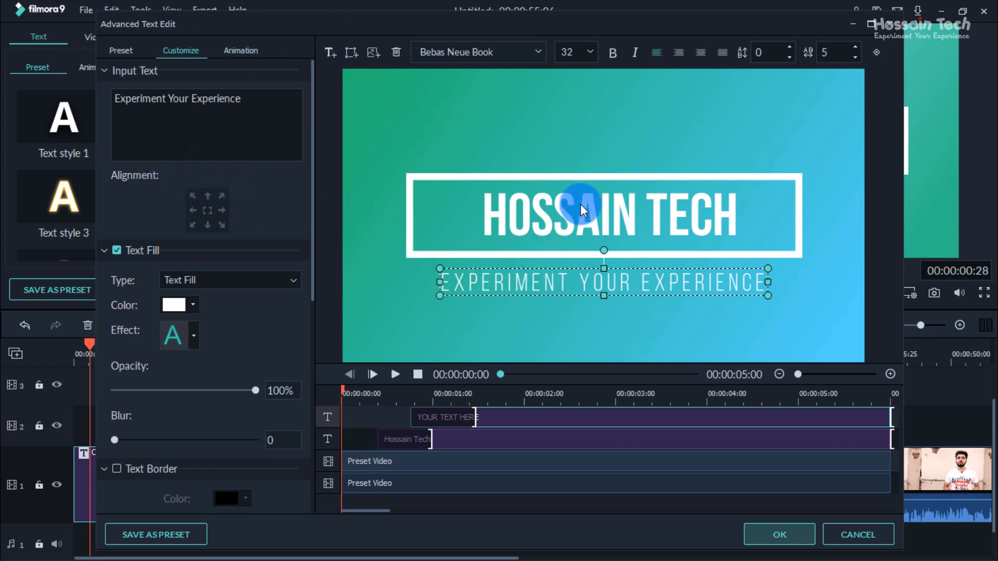
click(395, 372)
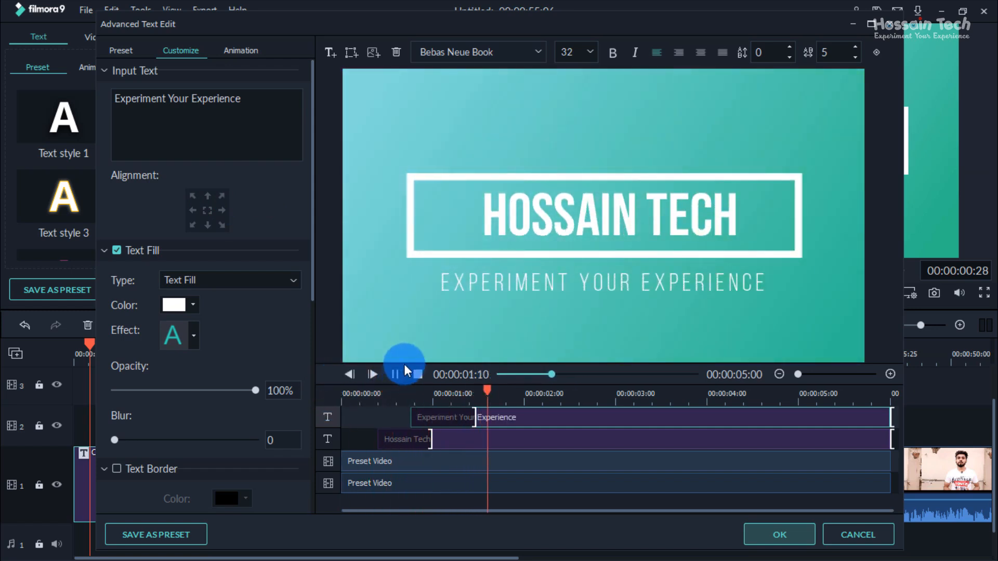
click(396, 374)
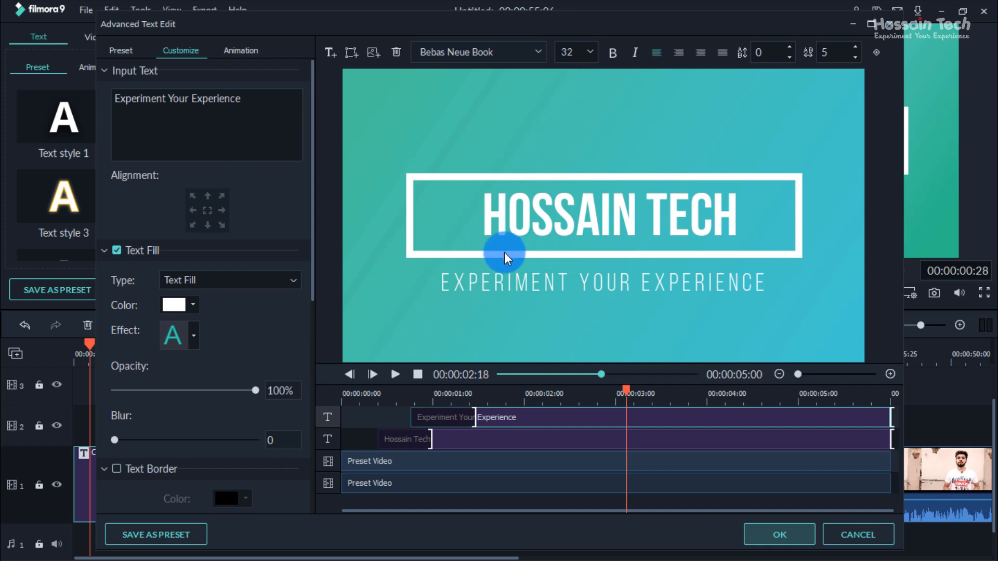
Step: Try aligning the main title to the frame's top-left corner, and return it to the centre
click(563, 198)
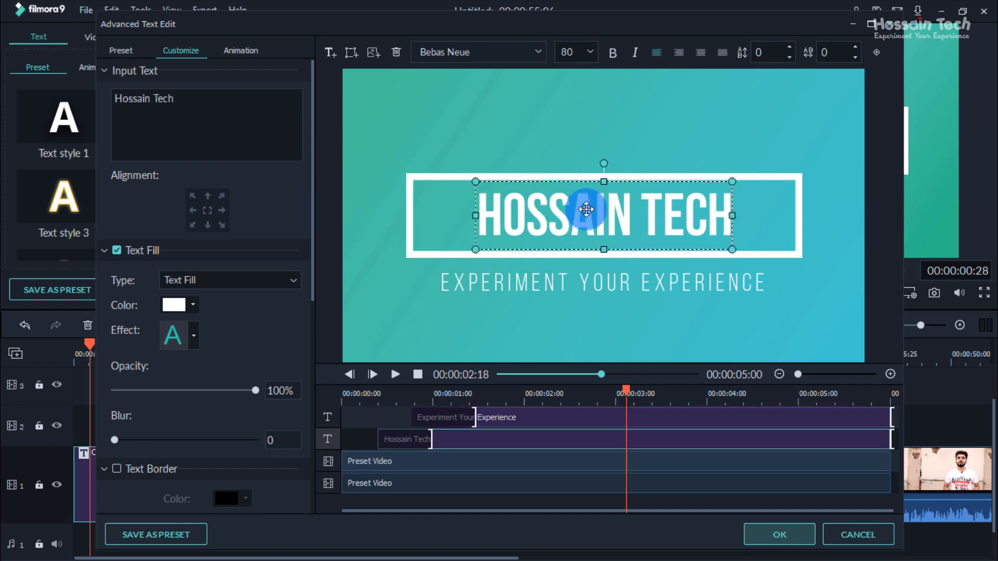
click(192, 198)
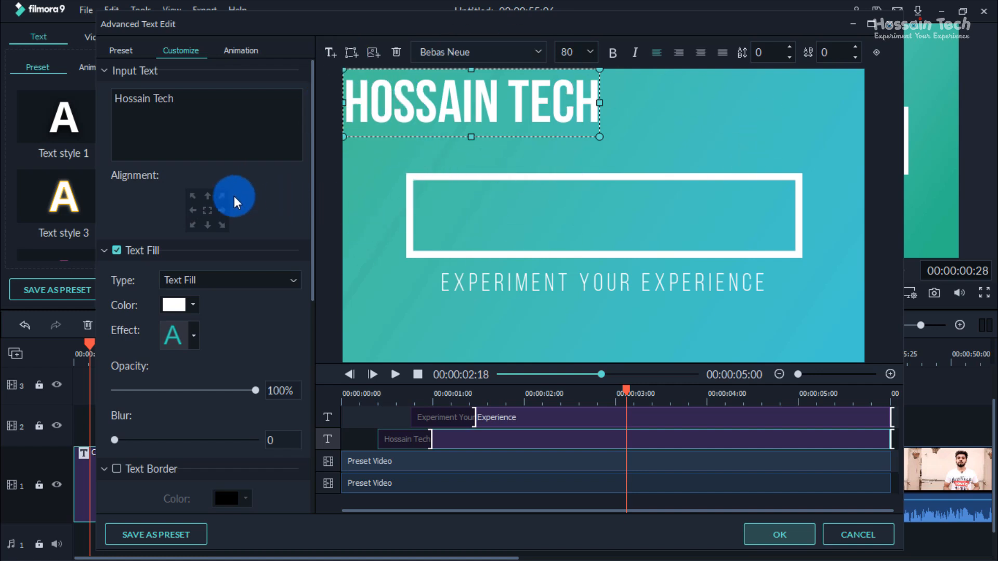
click(208, 210)
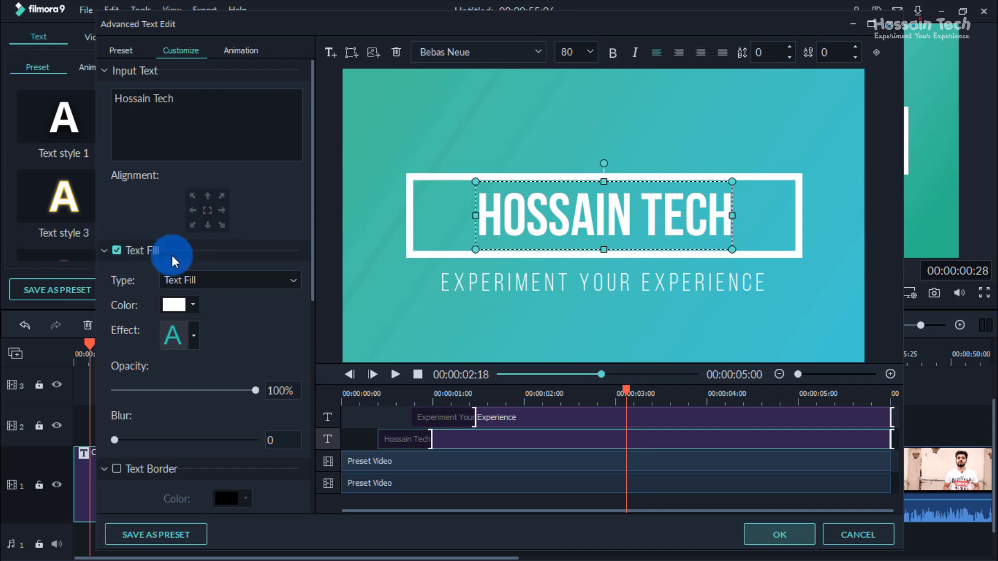
scroll(191, 247, down, 1)
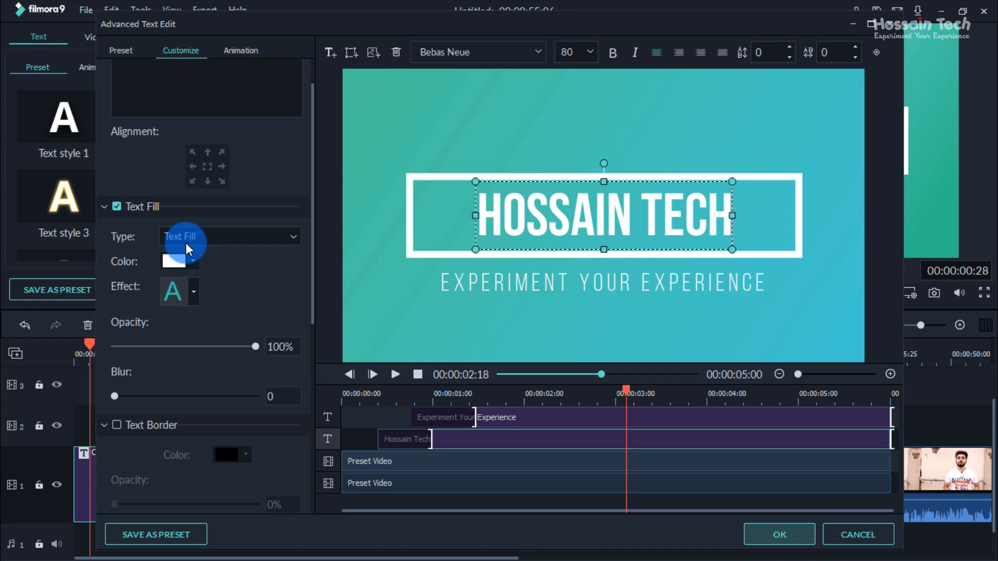
click(105, 207)
click(105, 207)
click(249, 236)
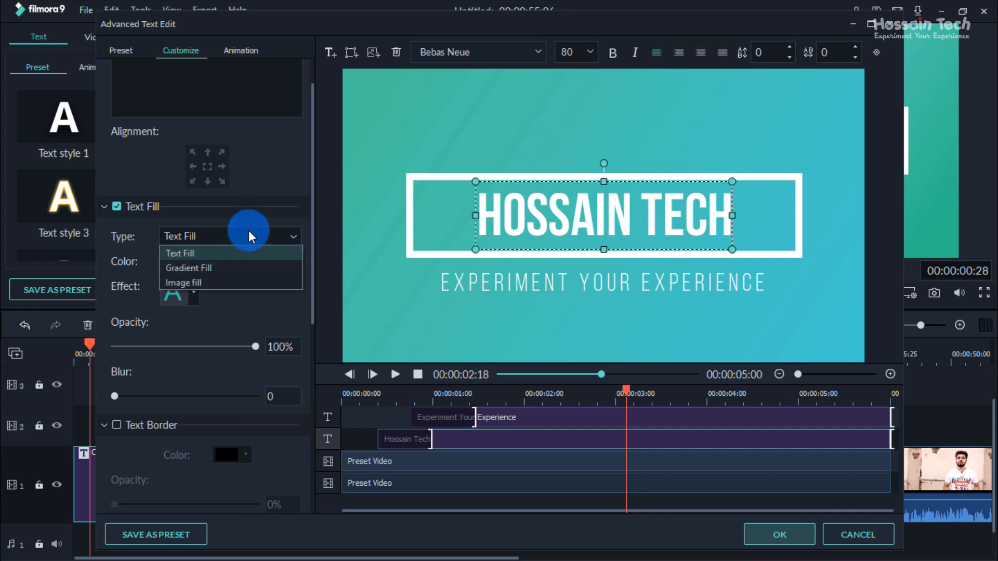
click(250, 231)
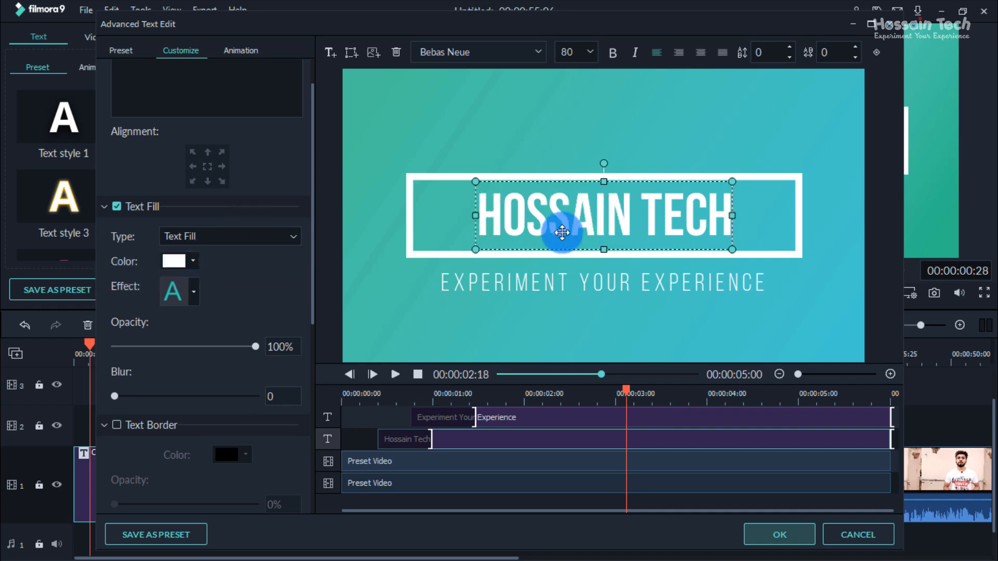
Step: Try a teal fill colour on the main title, and change it to dark red
click(193, 260)
click(238, 284)
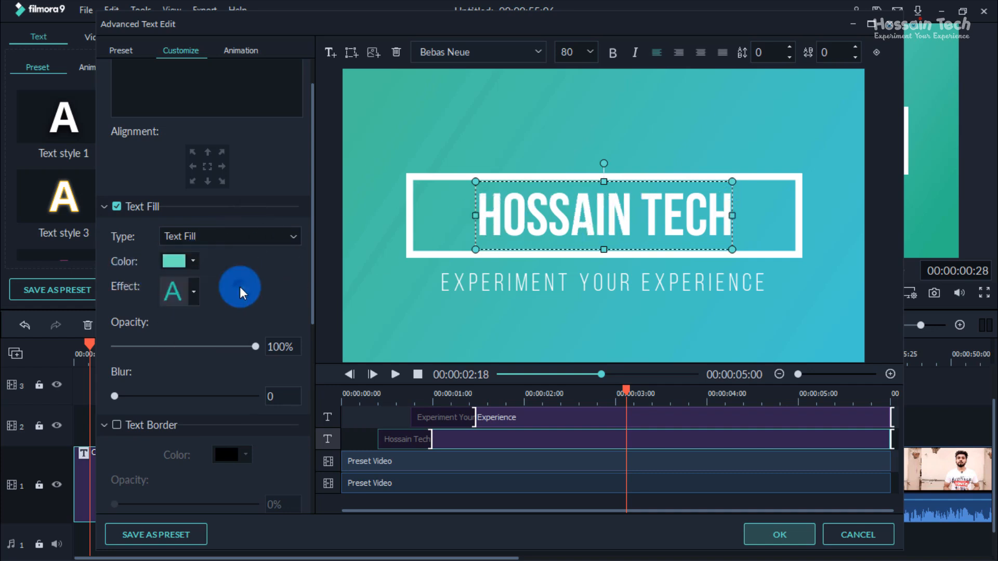
click(192, 261)
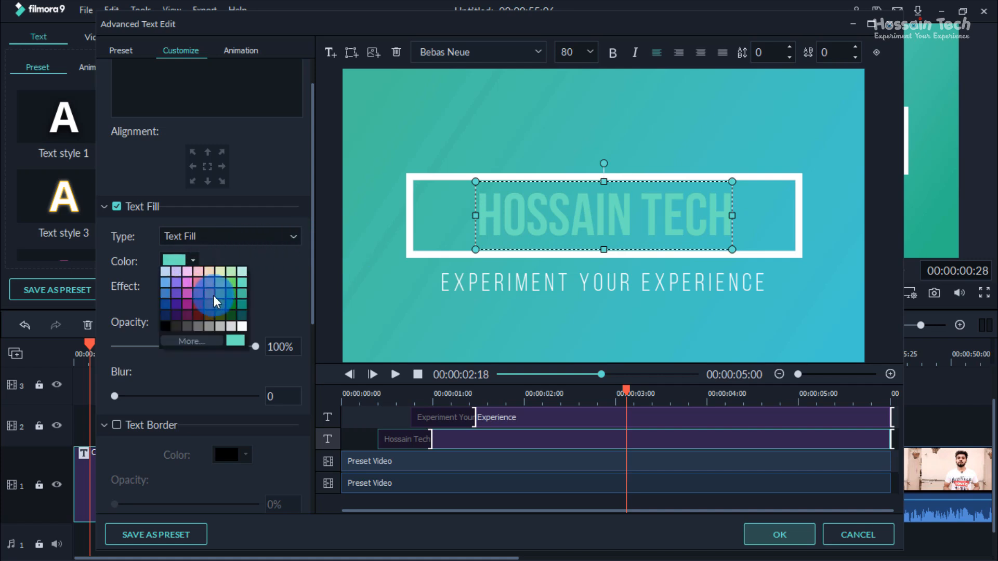
click(198, 309)
click(192, 259)
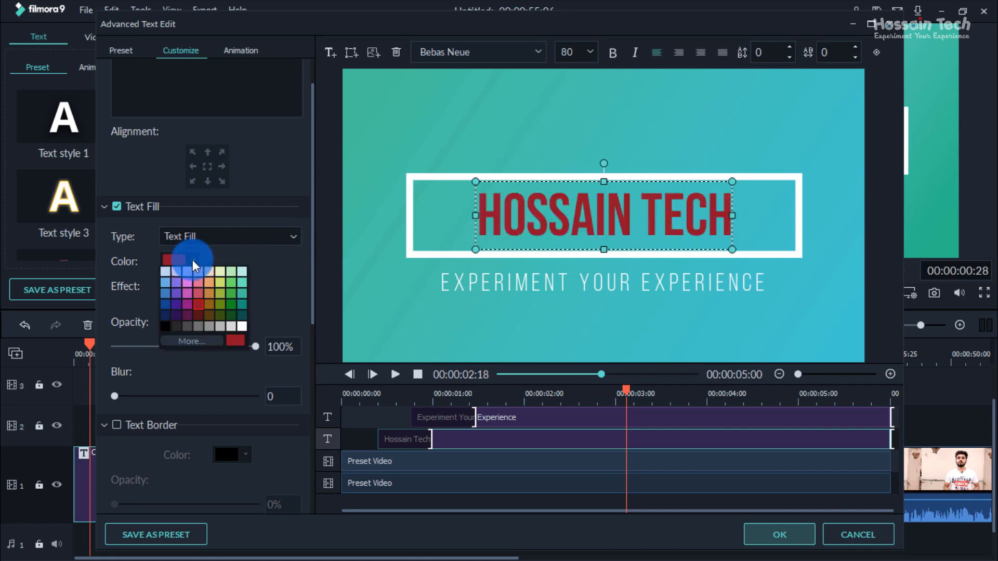
click(191, 261)
Step: Try the heaviest text effect on the main title, and restore the plain first effect
click(192, 289)
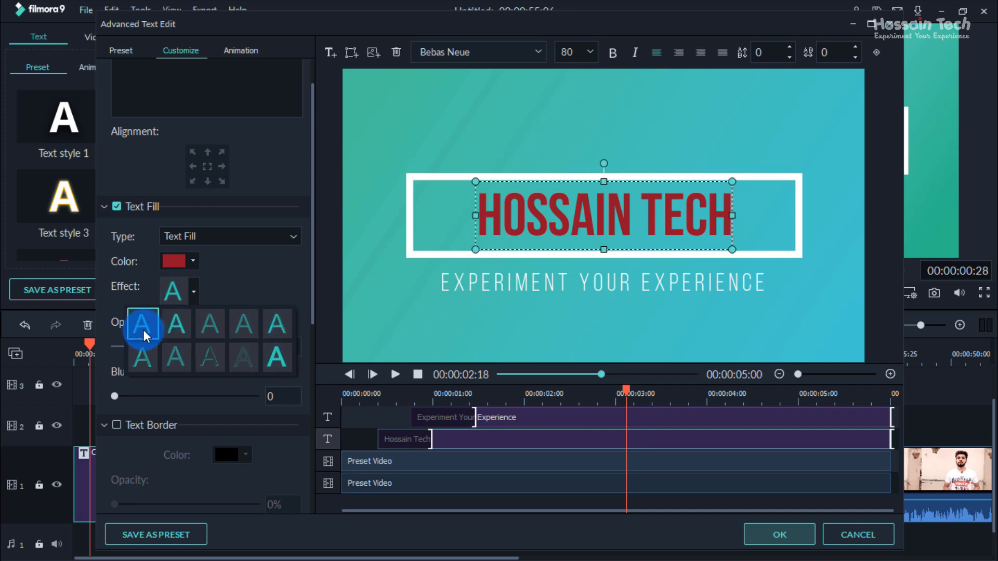
click(278, 353)
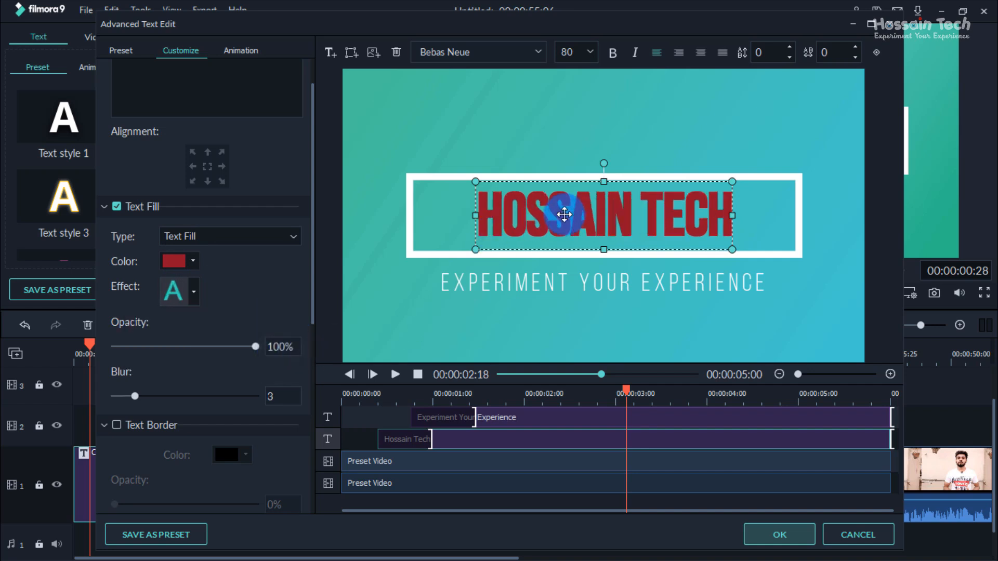
click(192, 283)
click(154, 316)
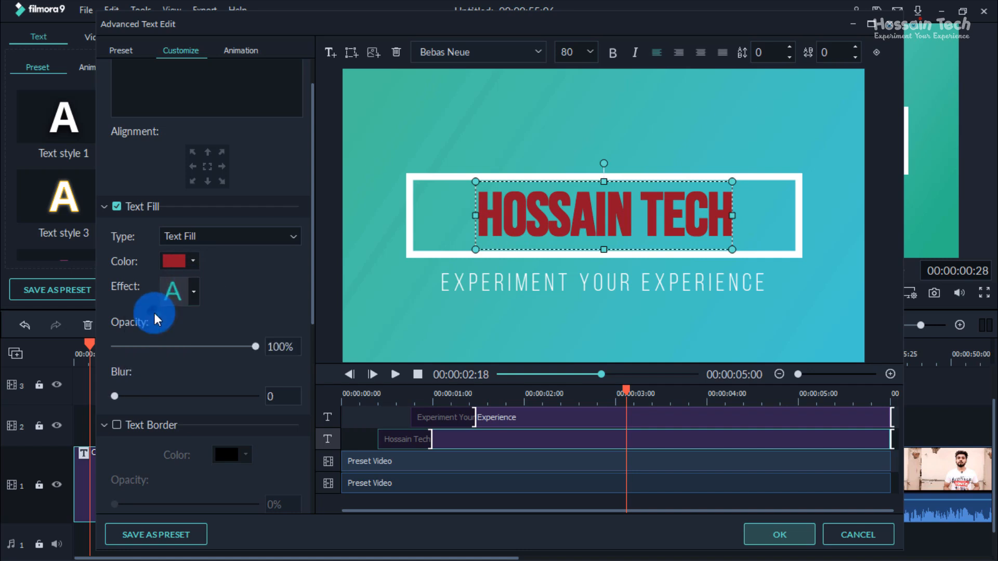
click(202, 264)
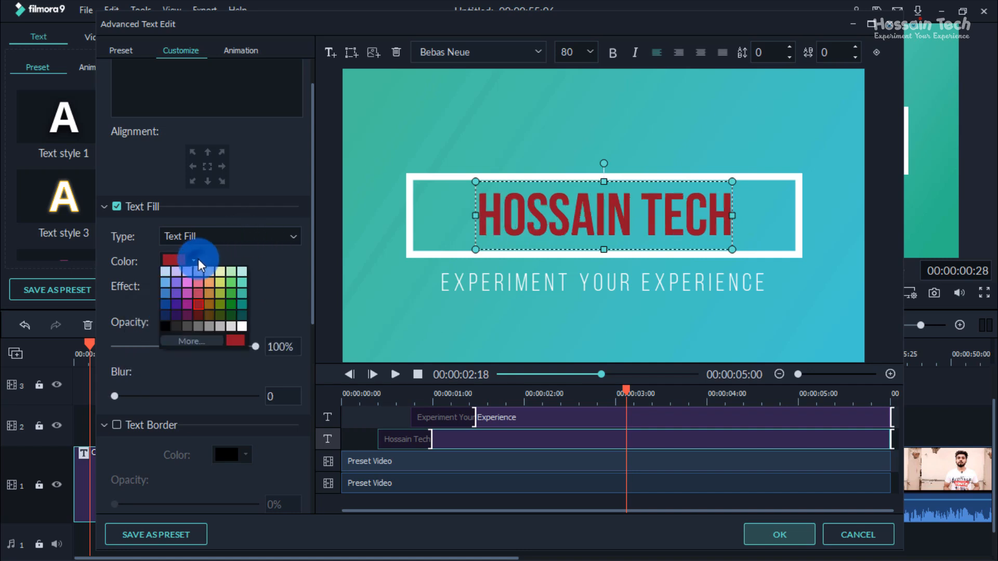
Step: Switch the main title to Gradient Fill, with purple as the first colour and dark green as the second
click(218, 240)
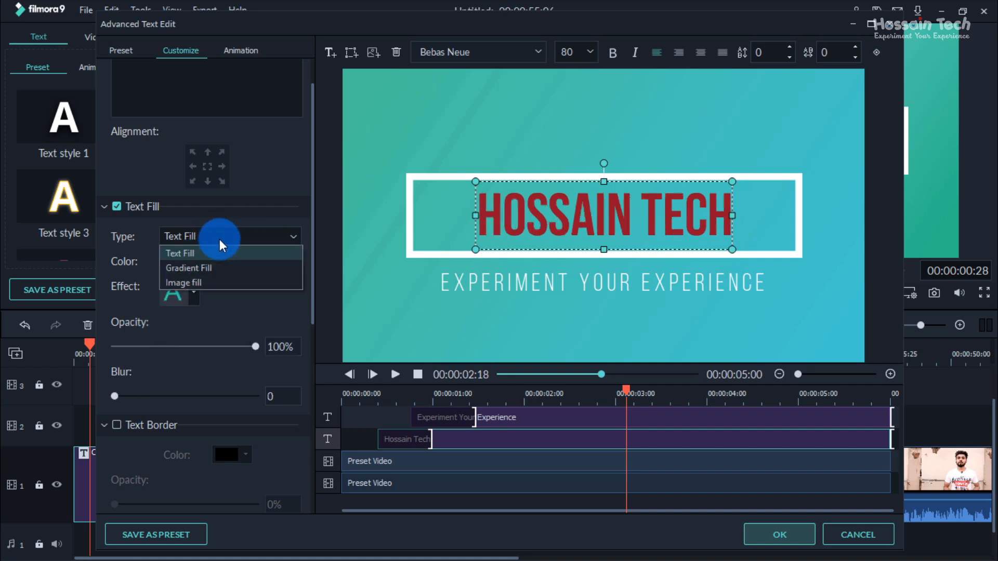
click(223, 269)
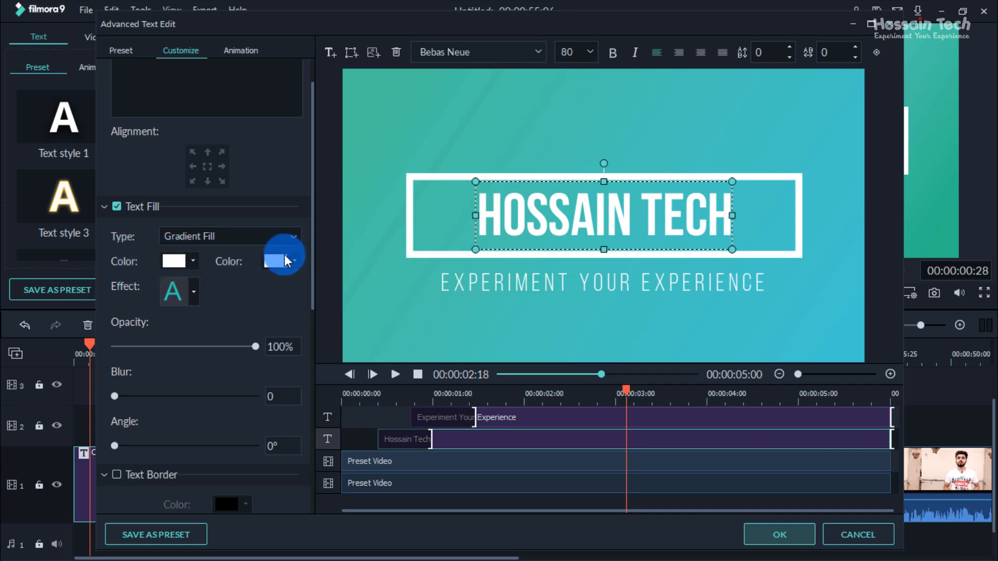
click(191, 261)
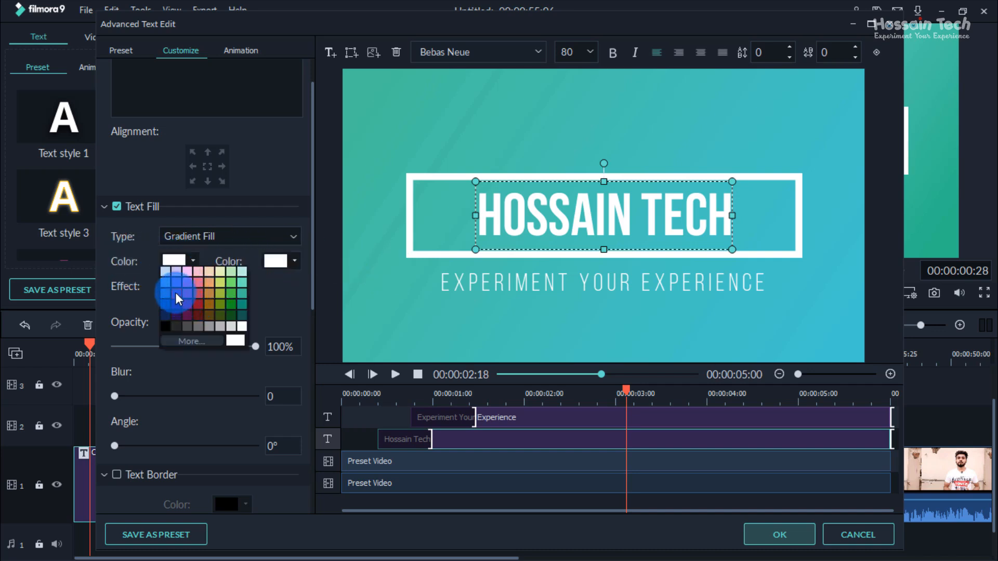
click(176, 292)
click(295, 261)
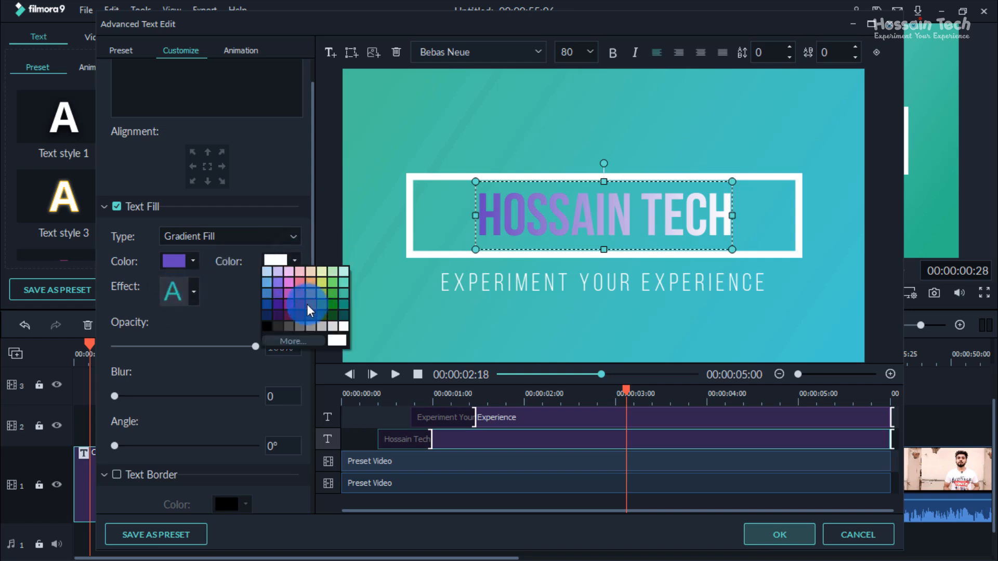
click(329, 316)
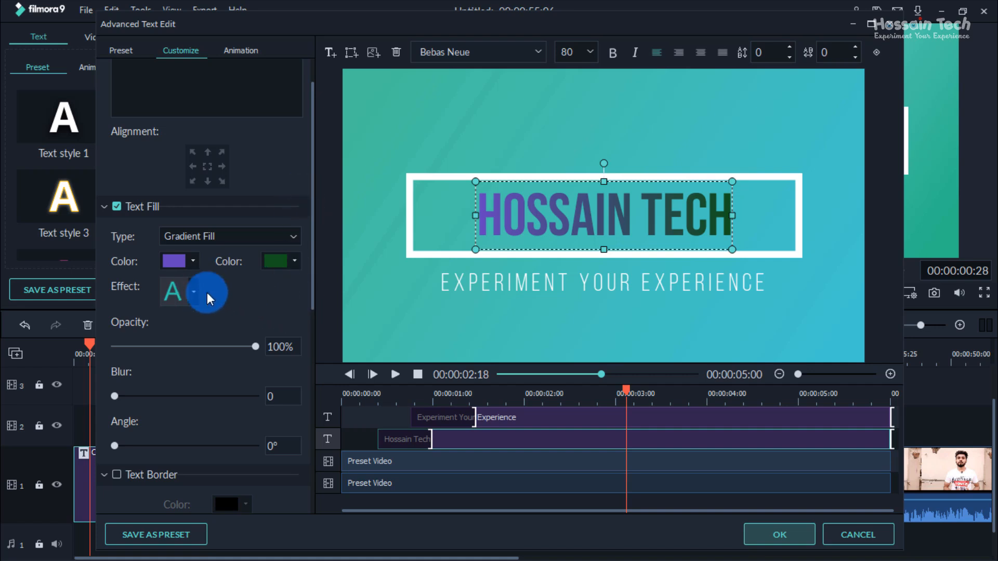
Step: Set the main title fill's blur to 4 and its gradient angle to 84°
scroll(270, 322, down, 2)
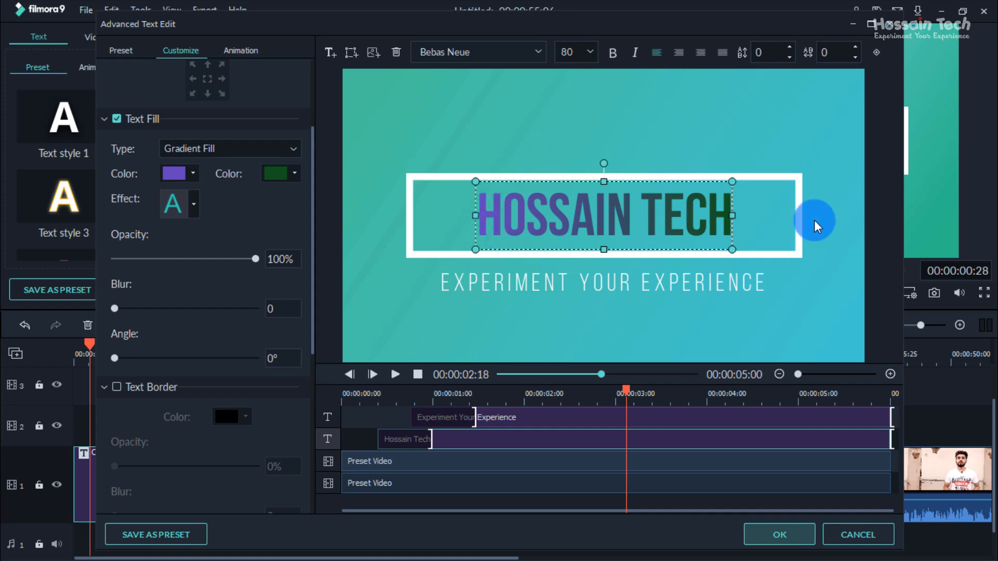
mouse_move(255, 260)
mouse_down()
mouse_move(123, 272)
mouse_move(274, 267)
mouse_move(251, 260)
mouse_move(245, 270)
mouse_move(260, 262)
mouse_up()
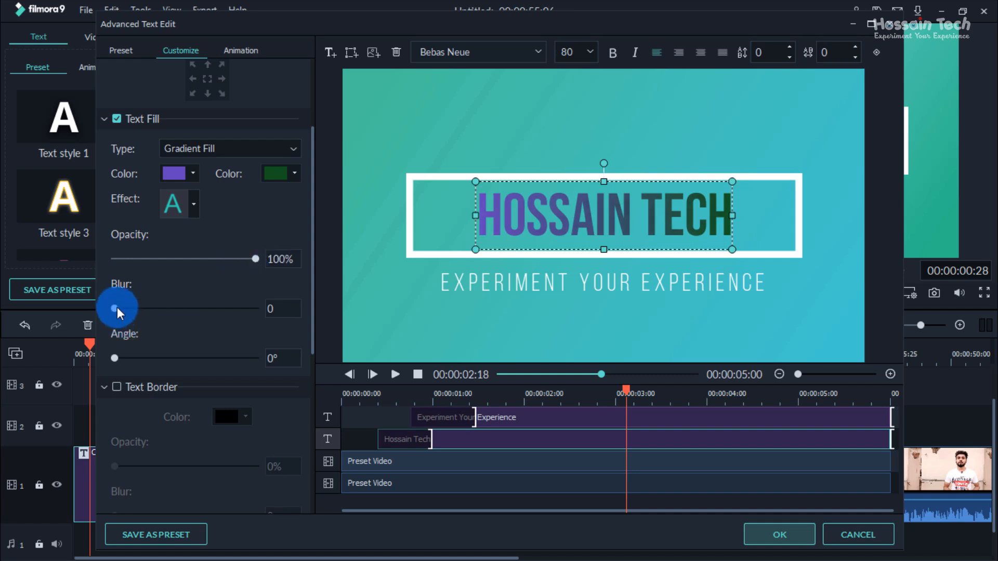
drag(116, 307, 142, 308)
drag(115, 359, 148, 358)
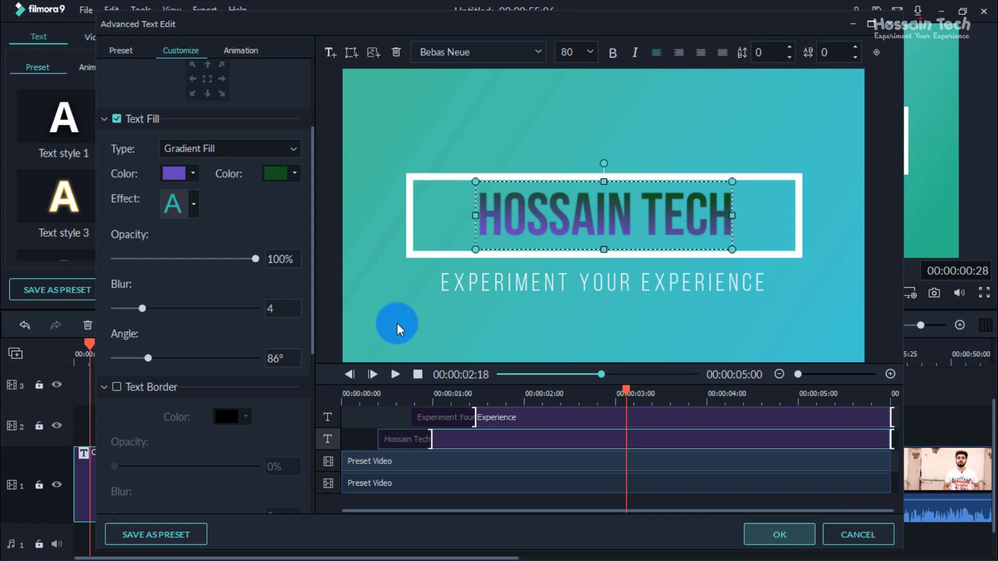
mouse_move(149, 359)
mouse_down()
mouse_move(239, 344)
mouse_move(156, 345)
mouse_move(149, 355)
mouse_up()
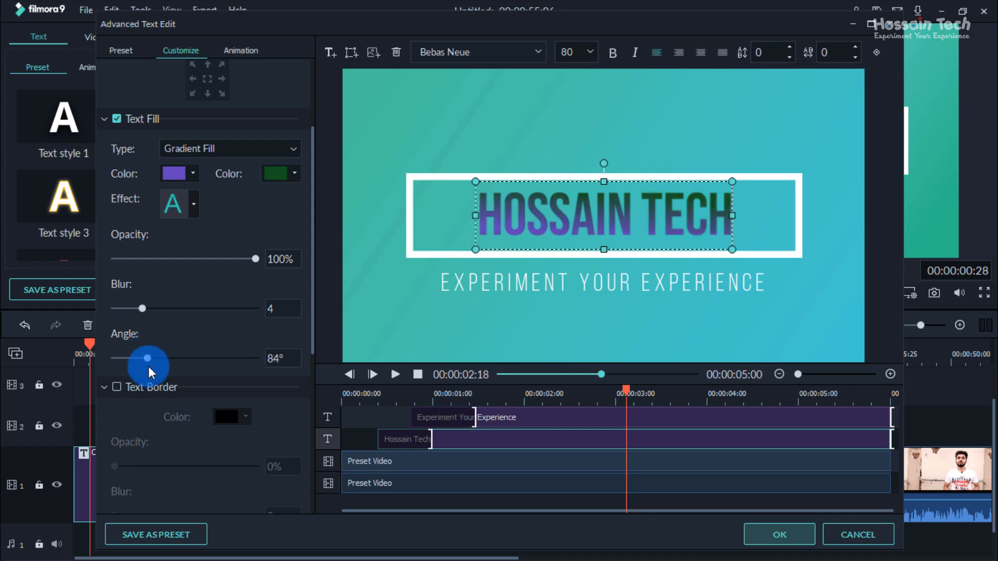
scroll(178, 270, up, 3)
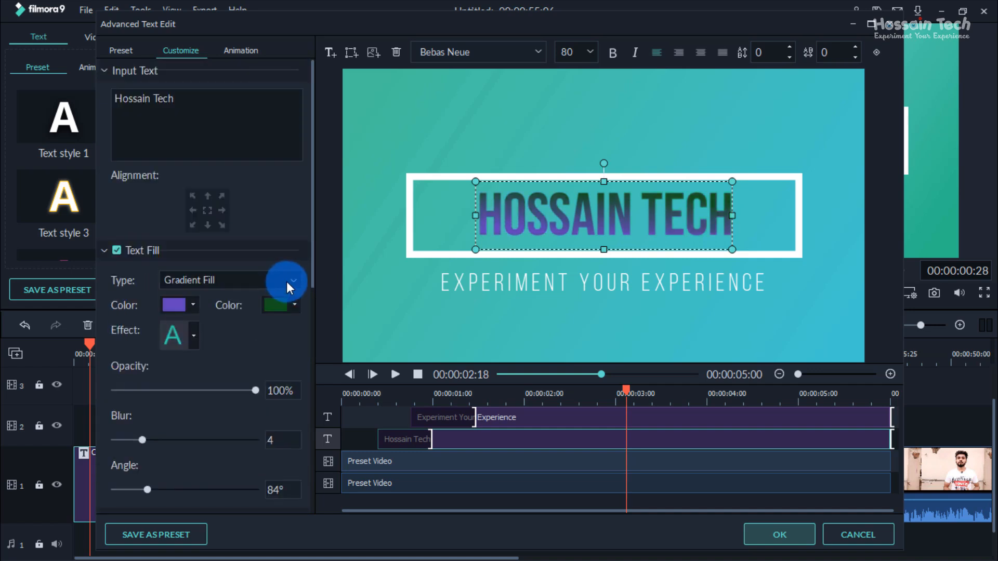
click(288, 279)
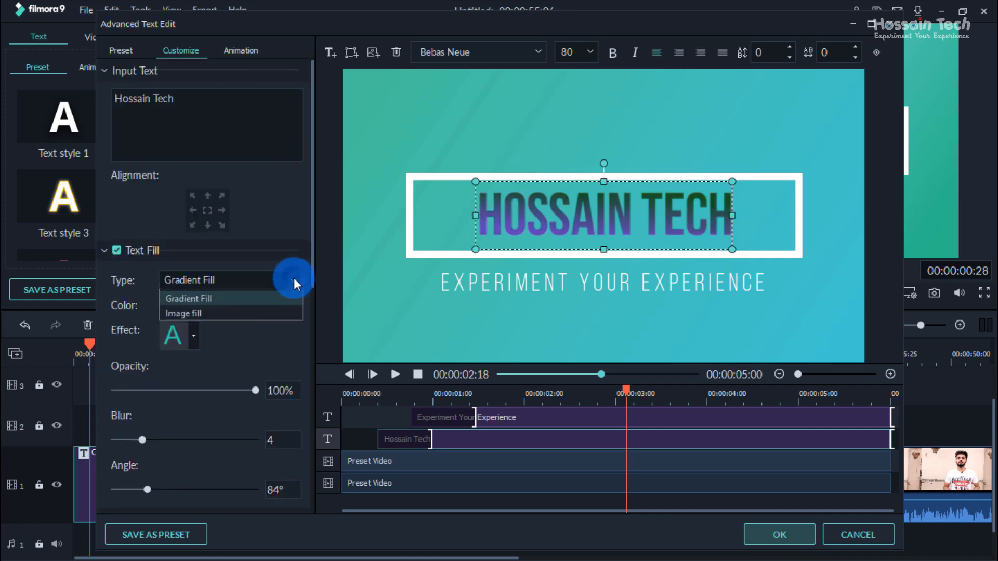
click(195, 326)
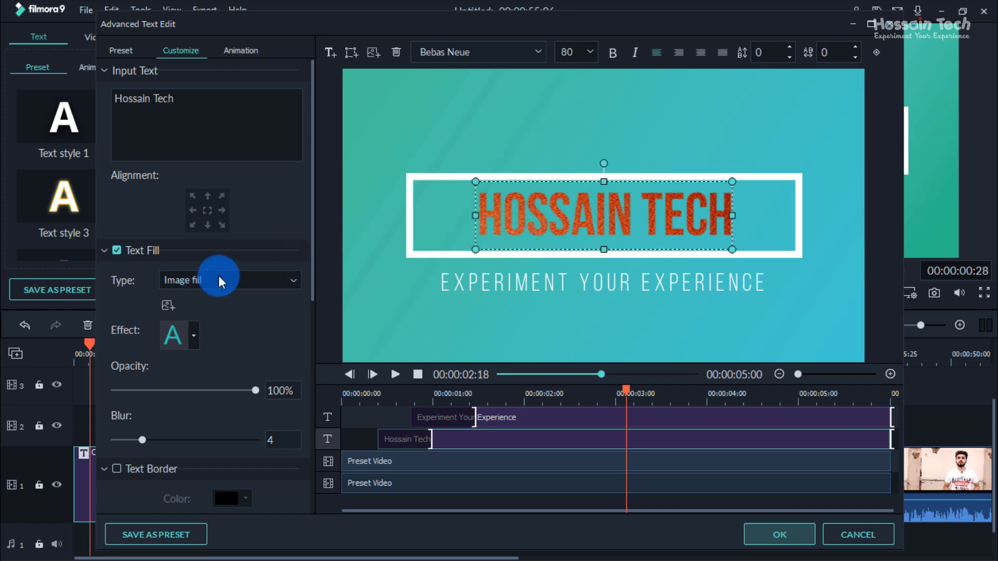
click(168, 305)
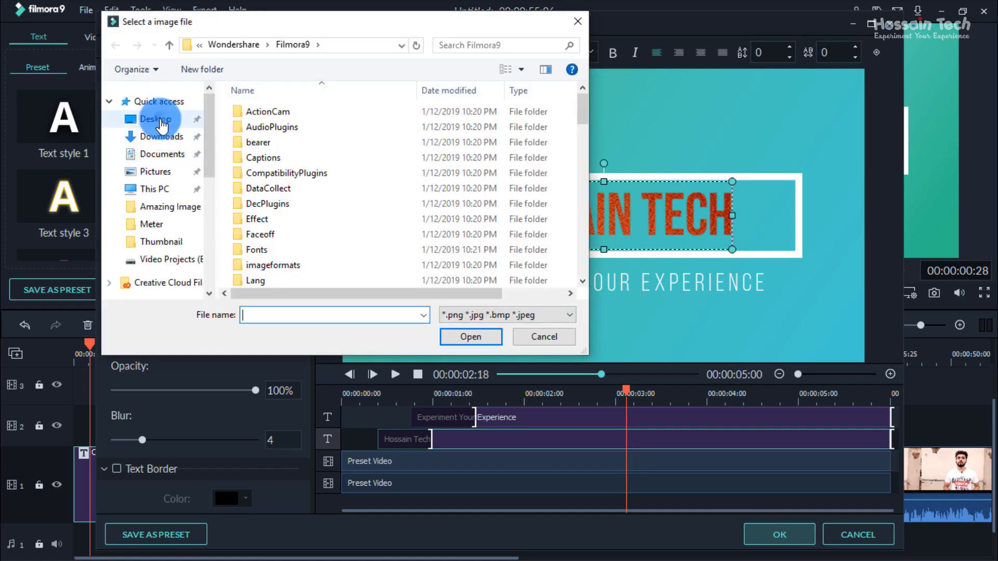
click(161, 121)
click(267, 242)
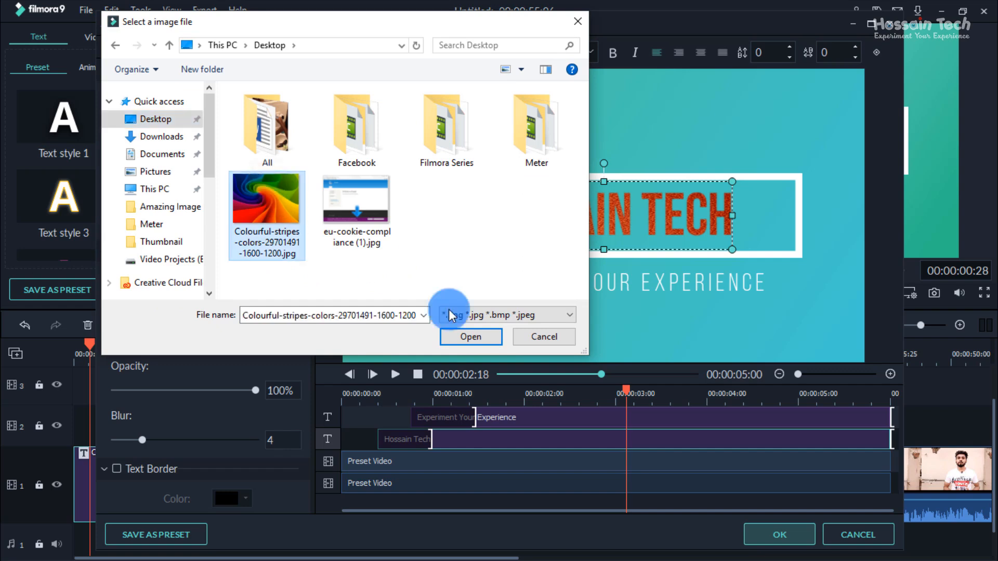
click(468, 332)
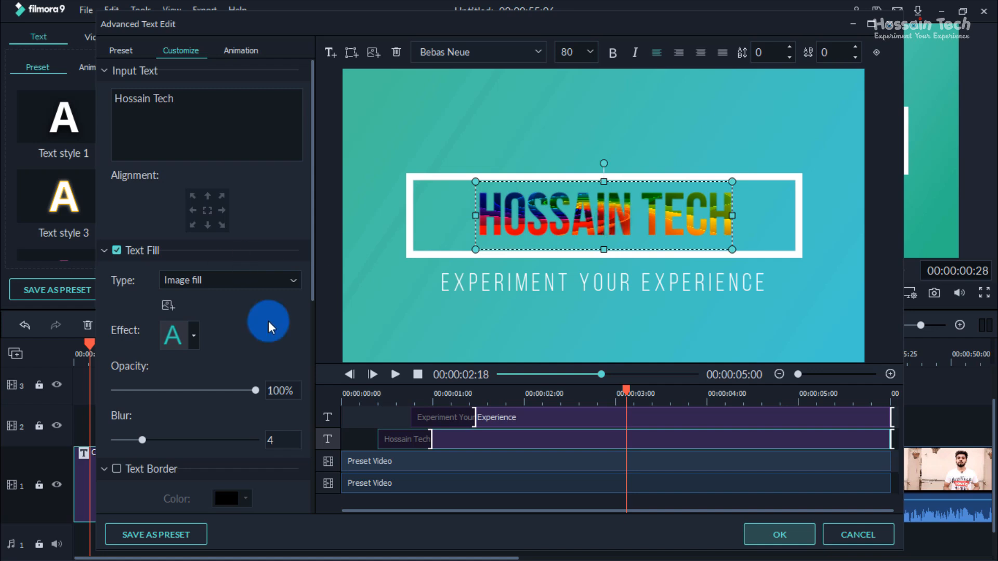
Step: Add a text border to the main title in a muted pink-purple colour, with its opacity at 50%
scroll(263, 321, down, 2)
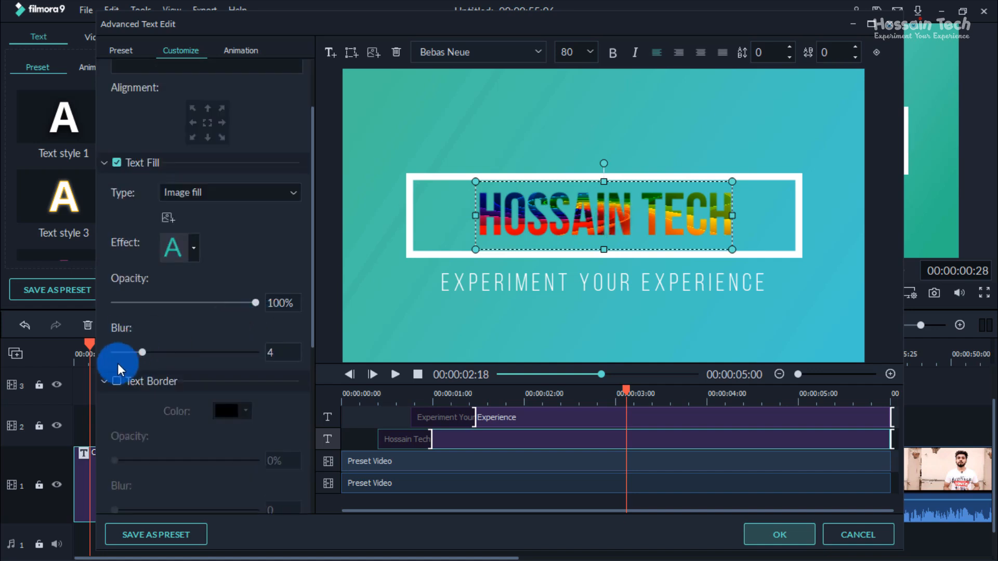
scroll(111, 373, down, 1)
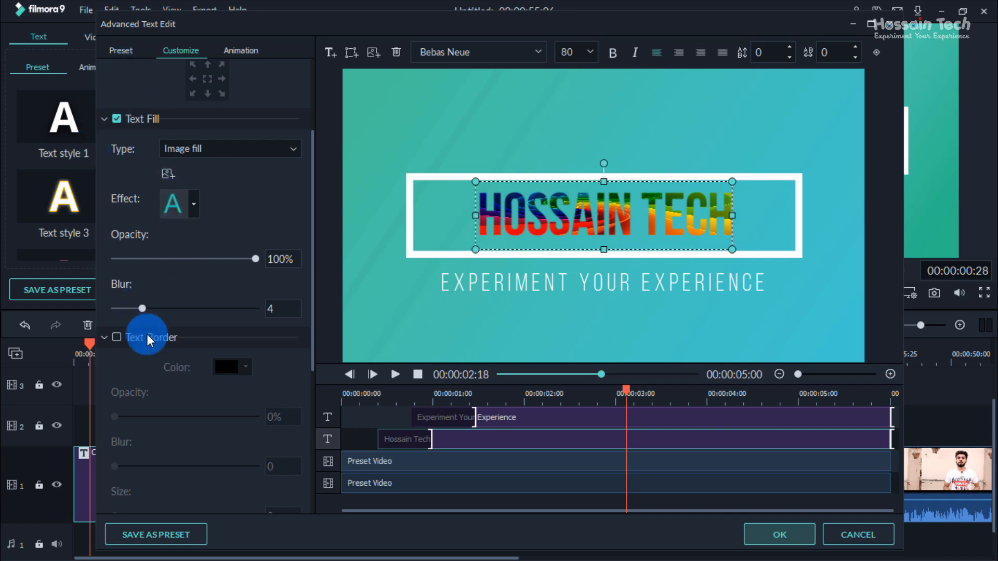
click(117, 337)
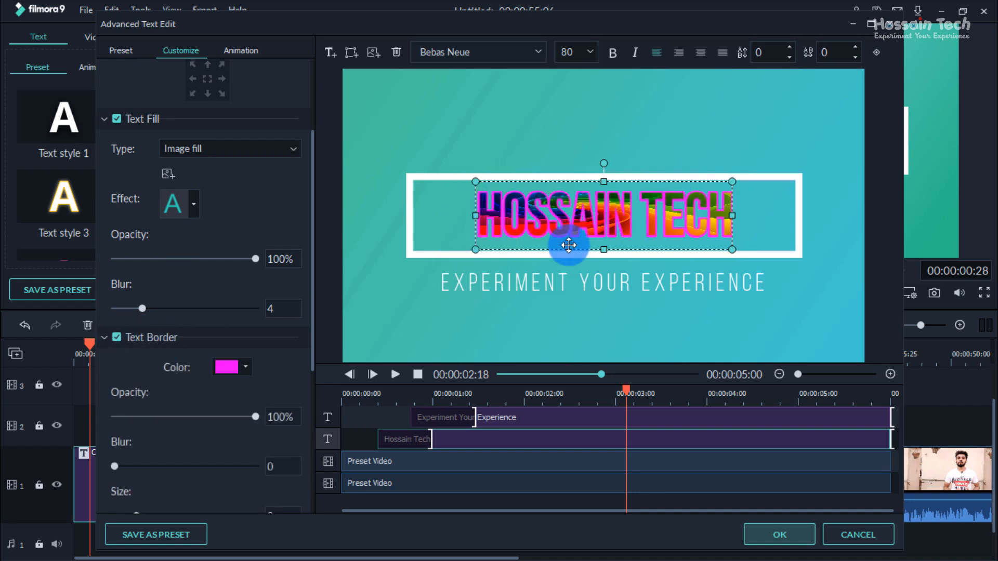
click(246, 367)
click(240, 380)
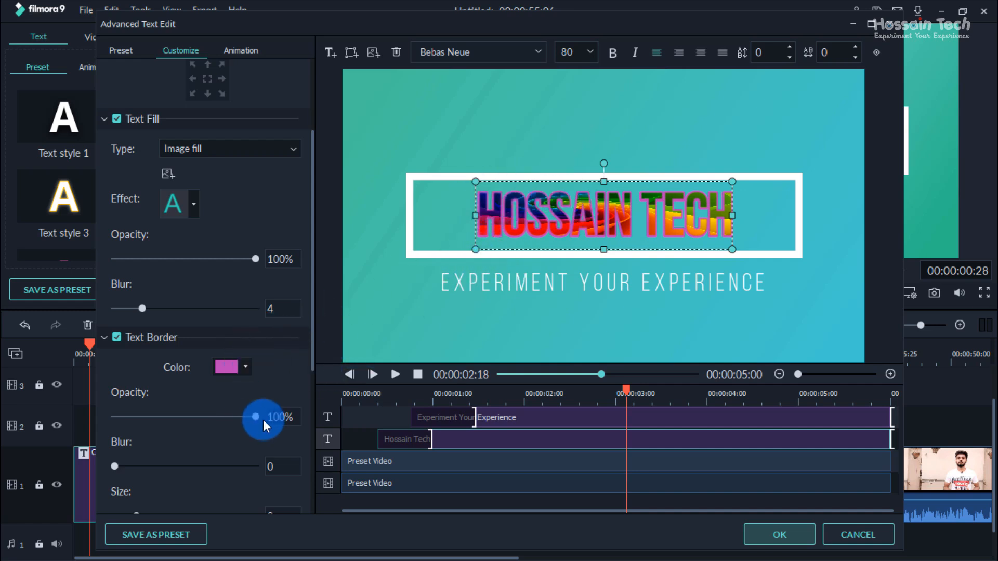
drag(255, 416, 183, 418)
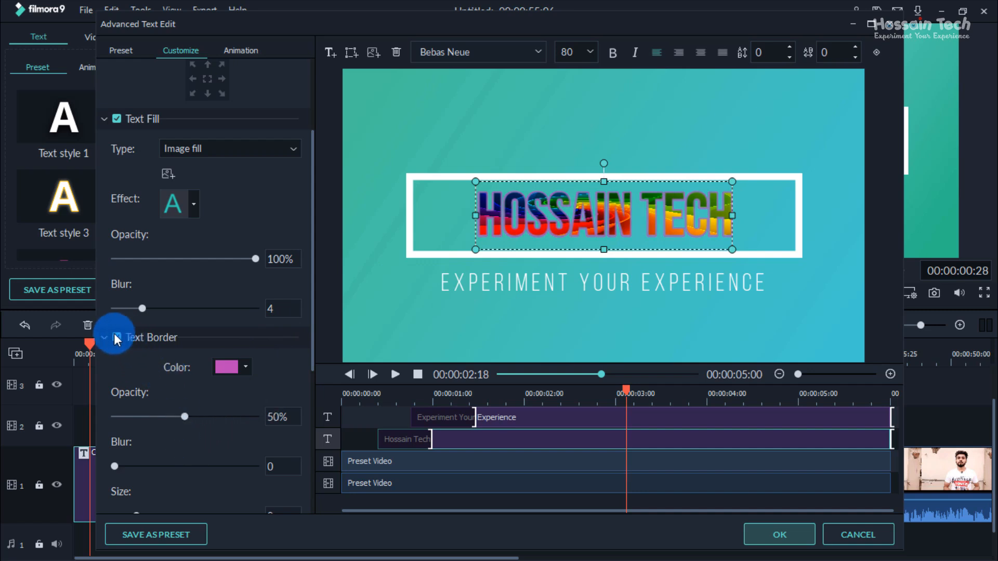
Step: Set the main title border's opacity to 82% and its blur to 2
scroll(158, 433, down, 1)
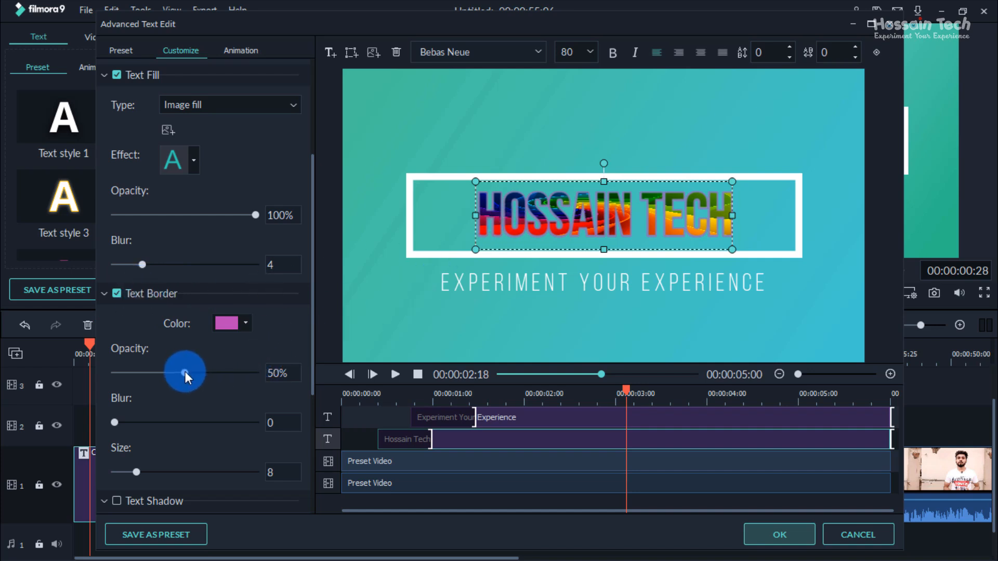
drag(185, 372, 230, 372)
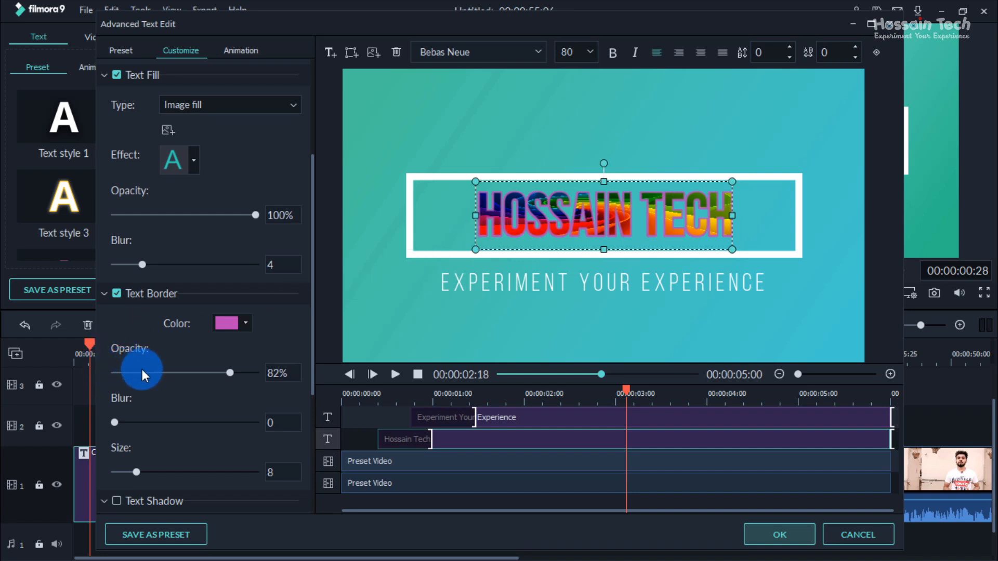
drag(115, 419, 152, 422)
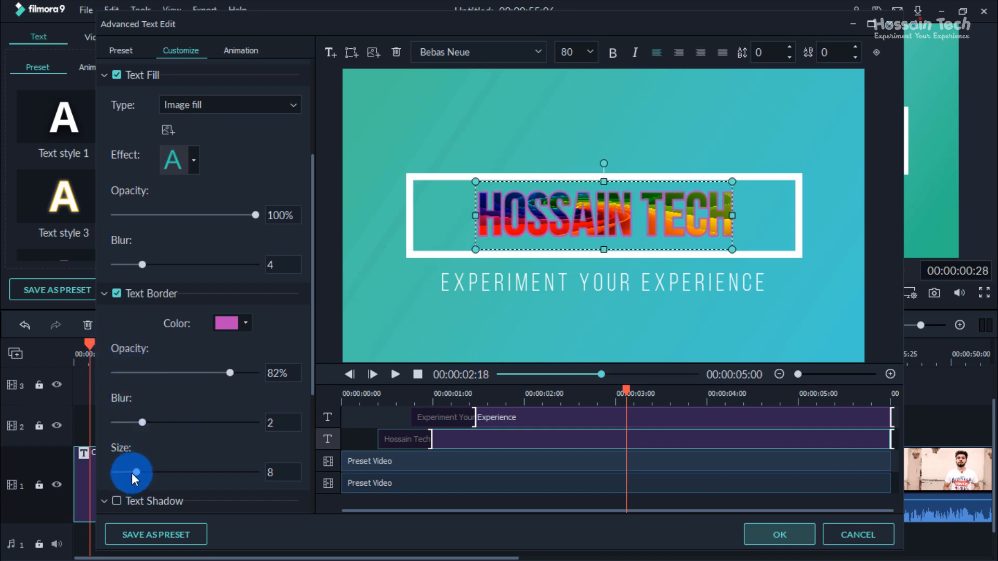
Step: Turn off the text border on the main title
scroll(239, 445, down, 2)
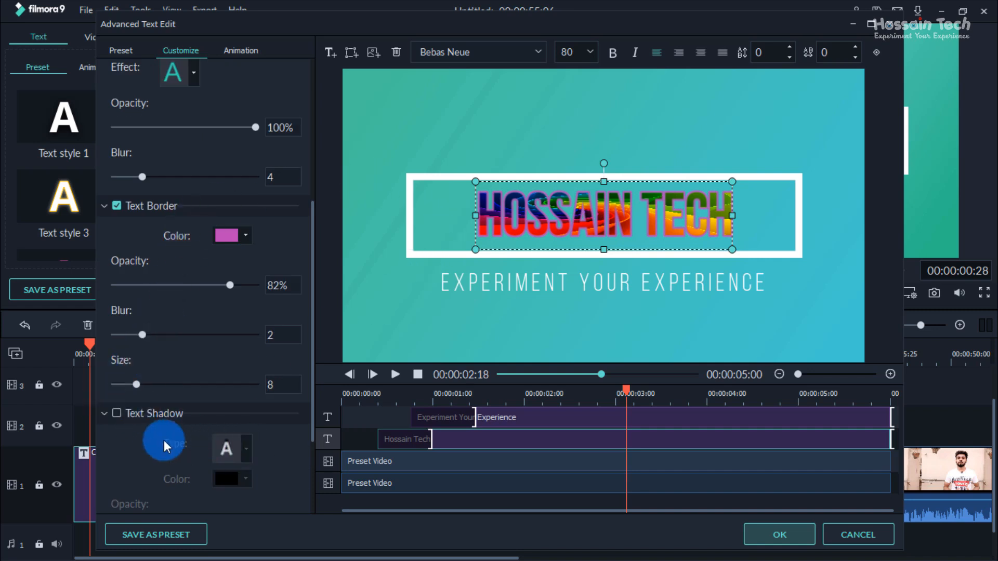
click(105, 414)
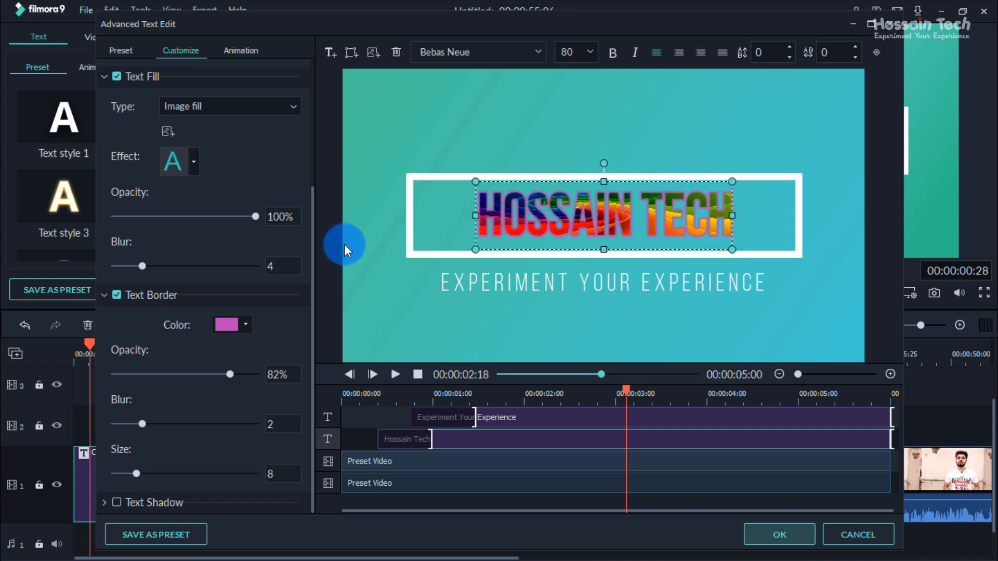
scroll(130, 239, up, 3)
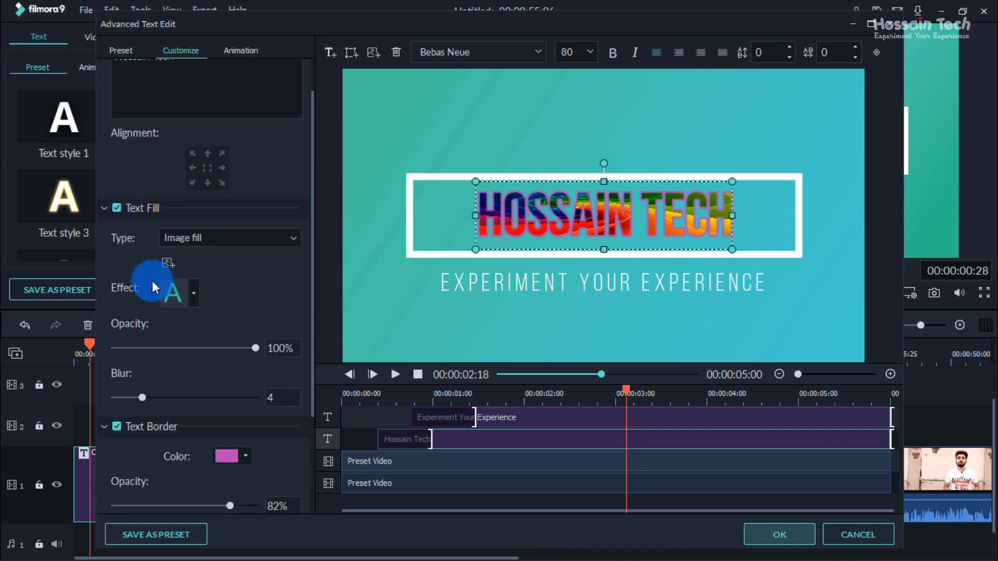
scroll(138, 304, down, 1)
click(115, 382)
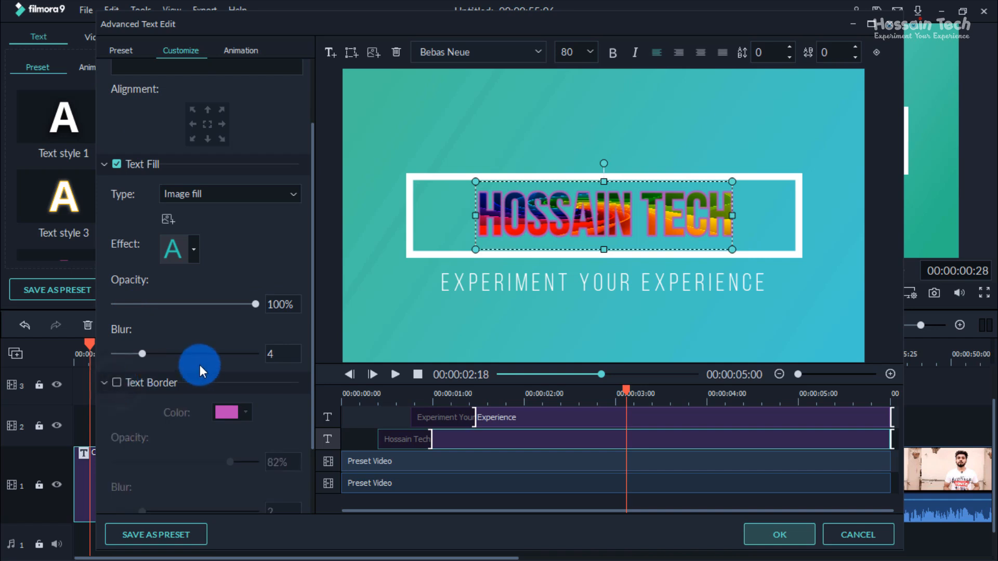
Step: Turn on the text shadow for the main title and look through the available shadow types
scroll(200, 365, down, 2)
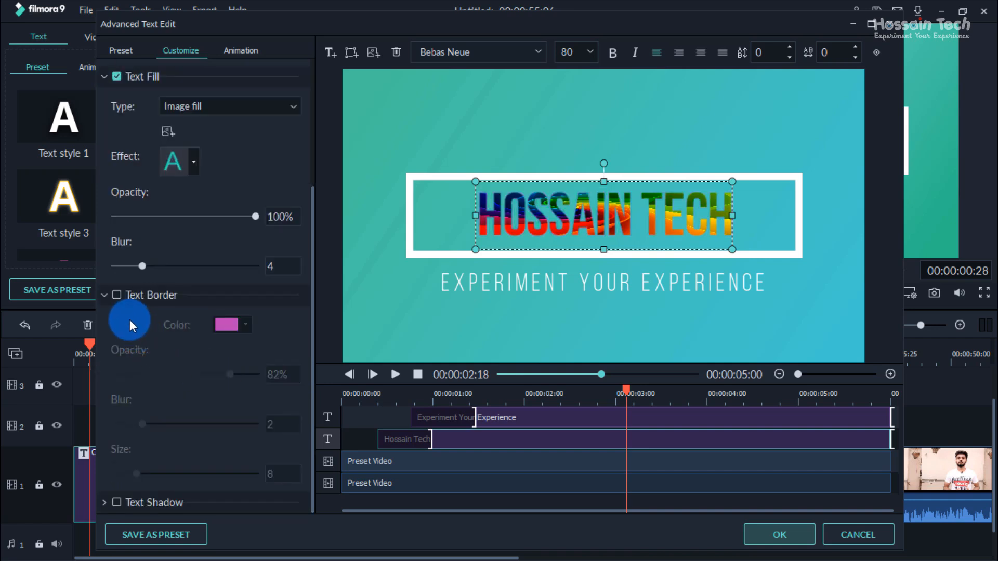
click(103, 503)
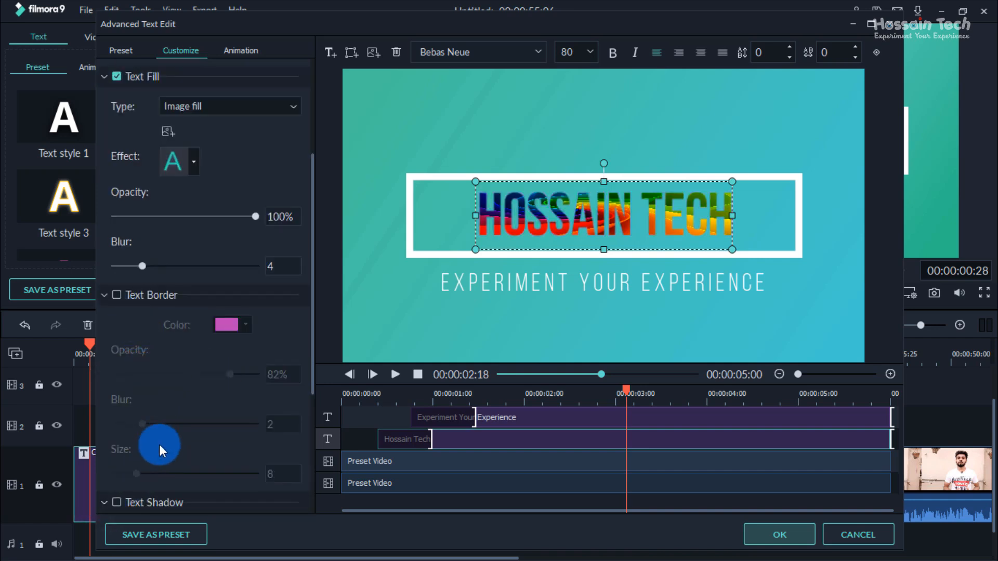
scroll(159, 444, down, 5)
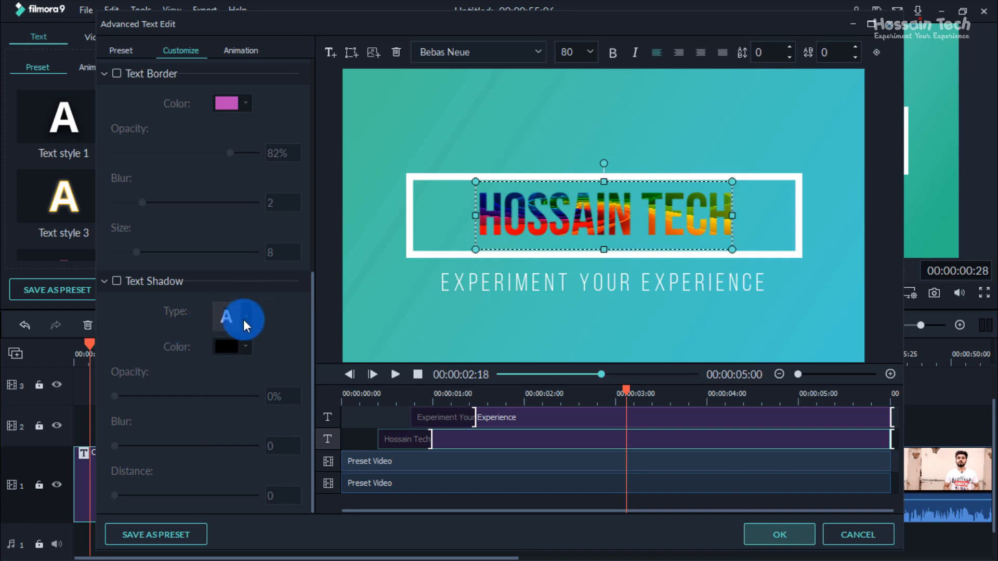
click(117, 280)
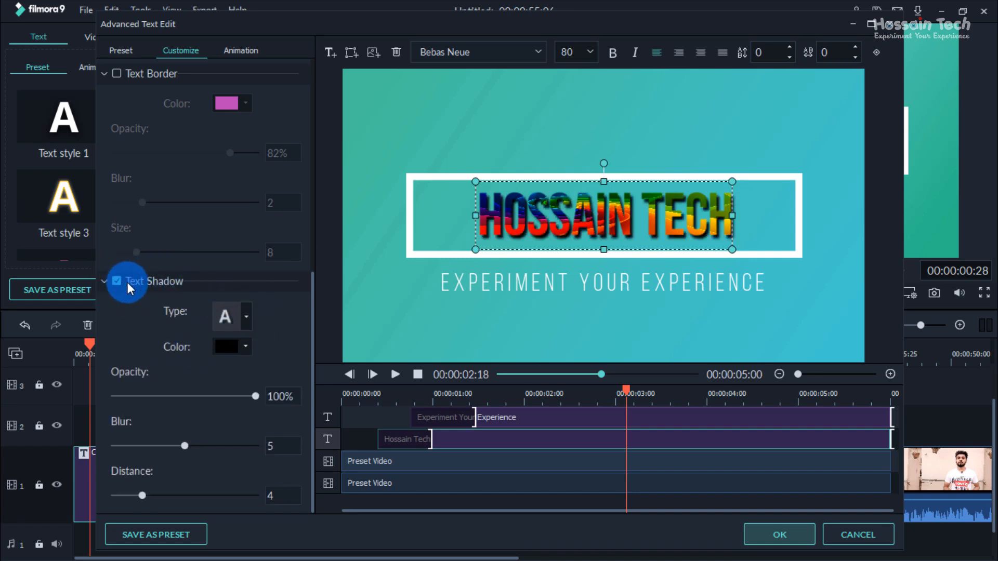
click(251, 310)
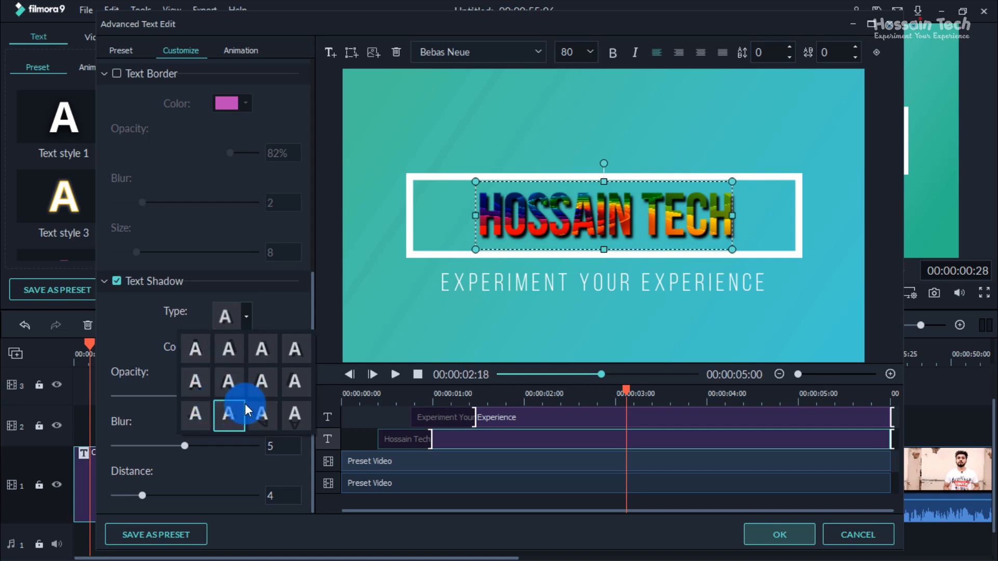
click(294, 349)
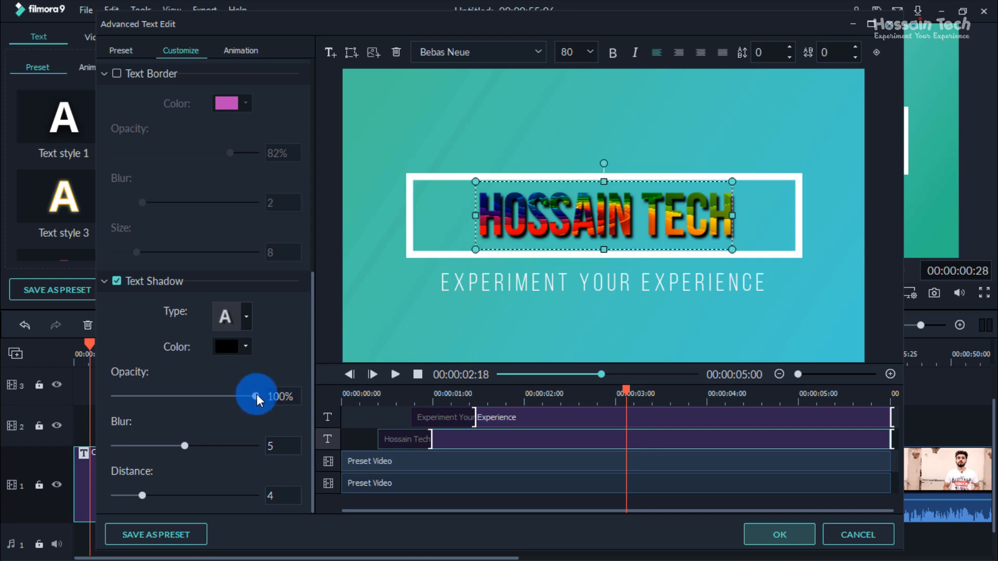
Step: Set the main title shadow's opacity to 75%, its blur to 10 and its distance to 4
drag(256, 396, 221, 400)
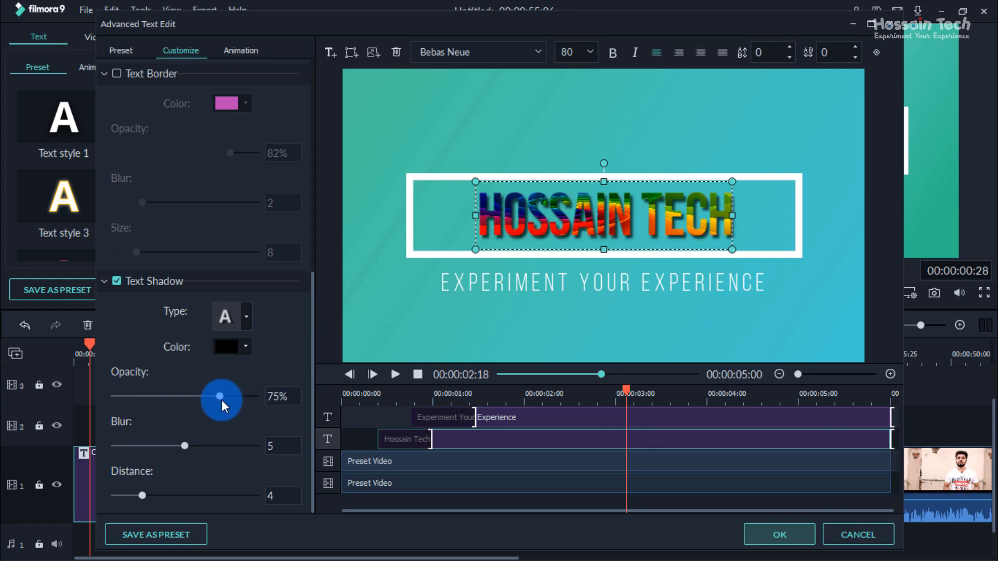
drag(183, 444, 256, 443)
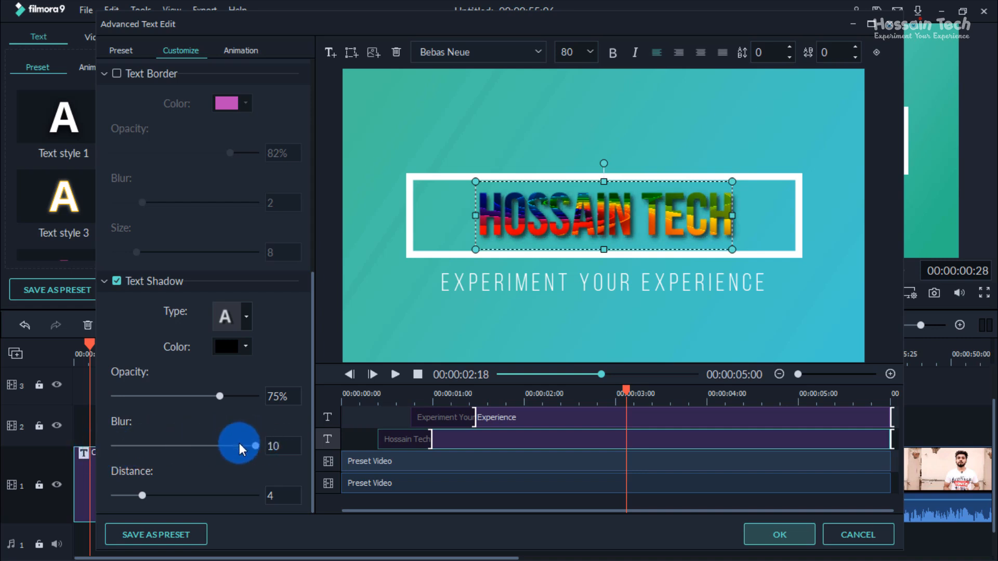
drag(141, 494, 166, 495)
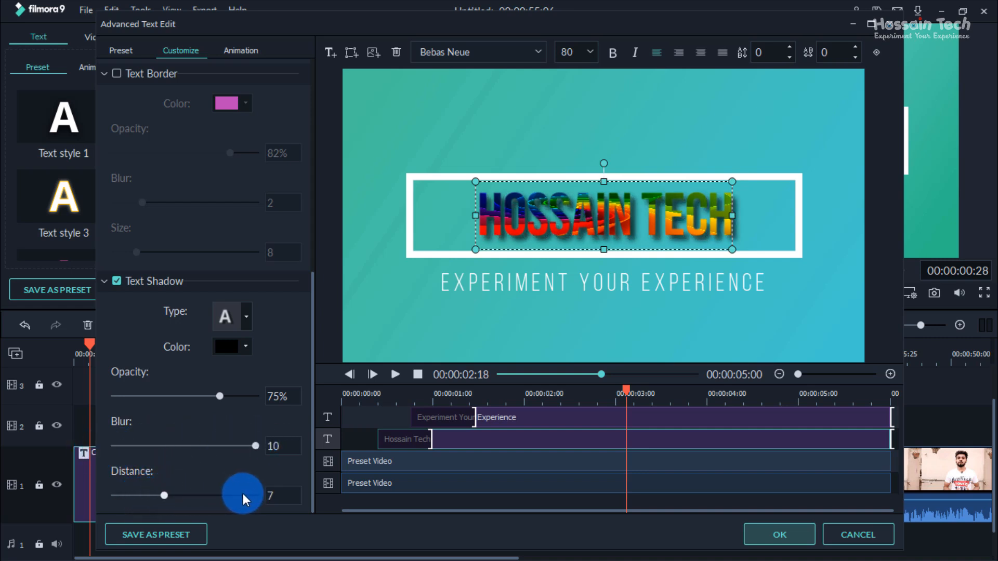
drag(242, 495, 148, 510)
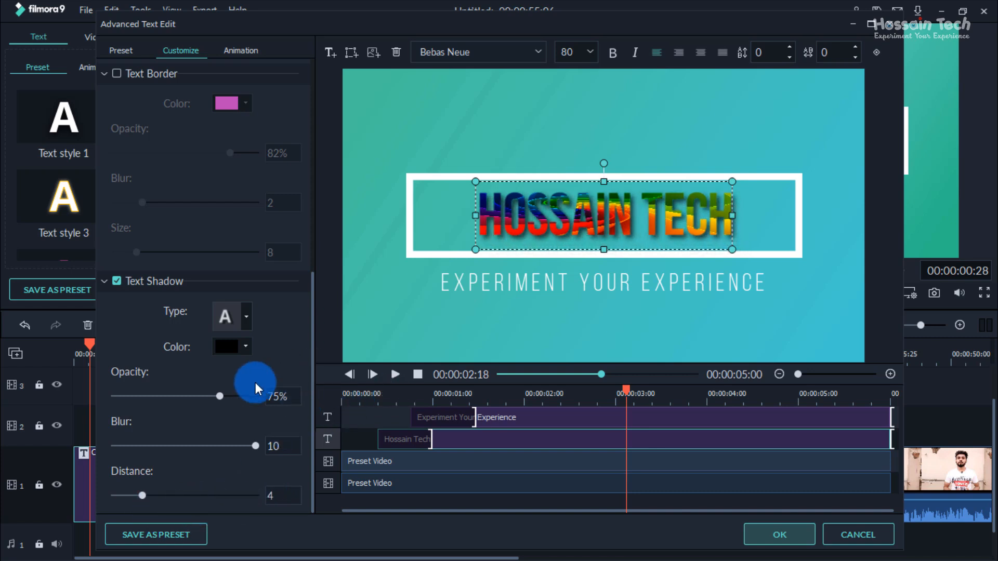
scroll(208, 340, up, 4)
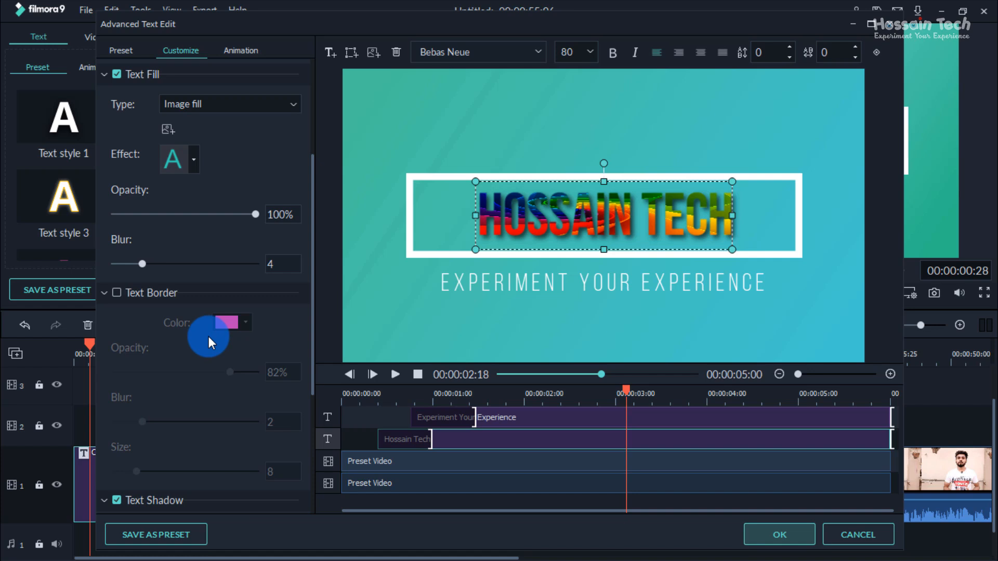
scroll(208, 335, down, 5)
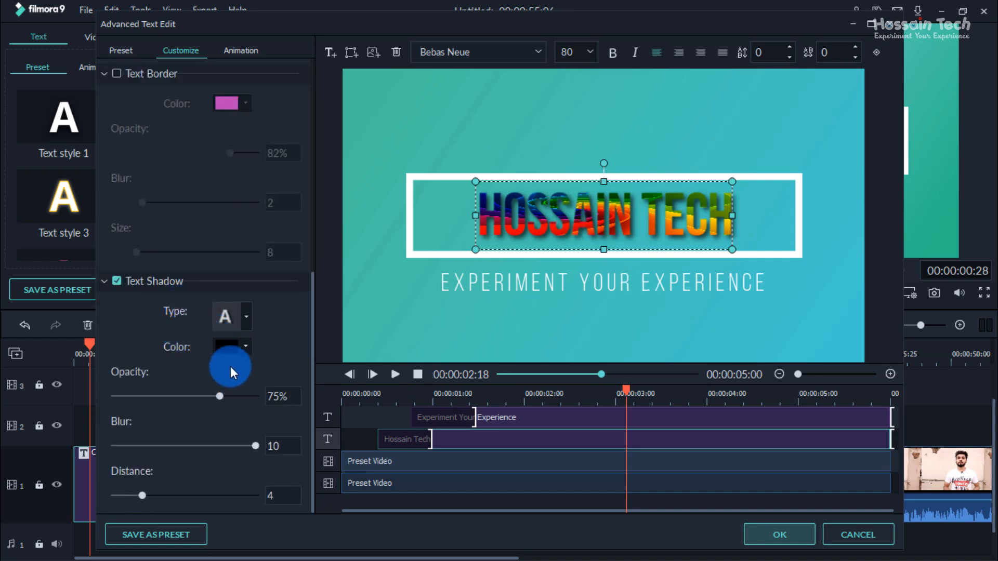
scroll(221, 192, up, 5)
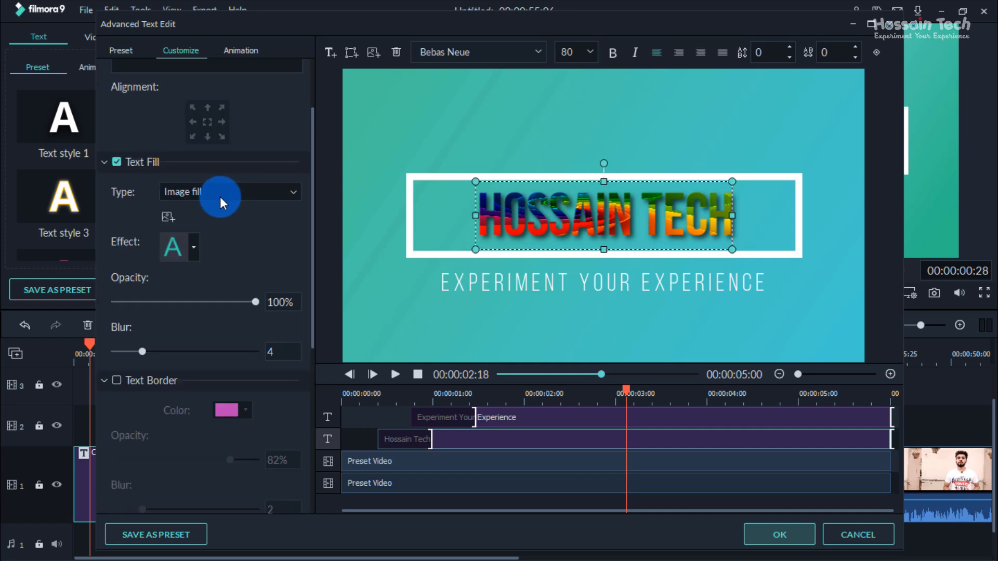
scroll(219, 197, up, 2)
double_click(175, 102)
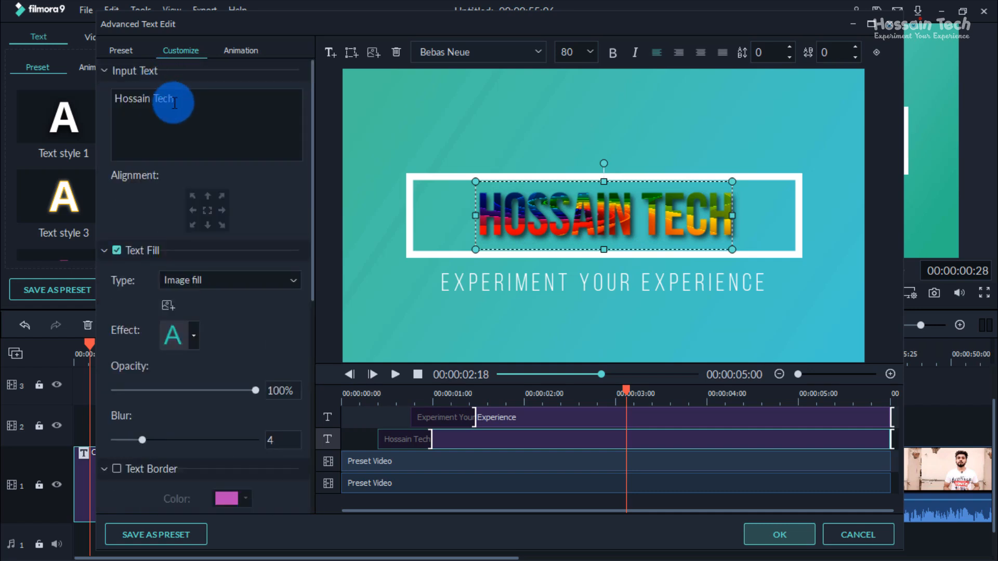
click(185, 66)
Step: Try the Text style 20 preset on the main title
click(118, 51)
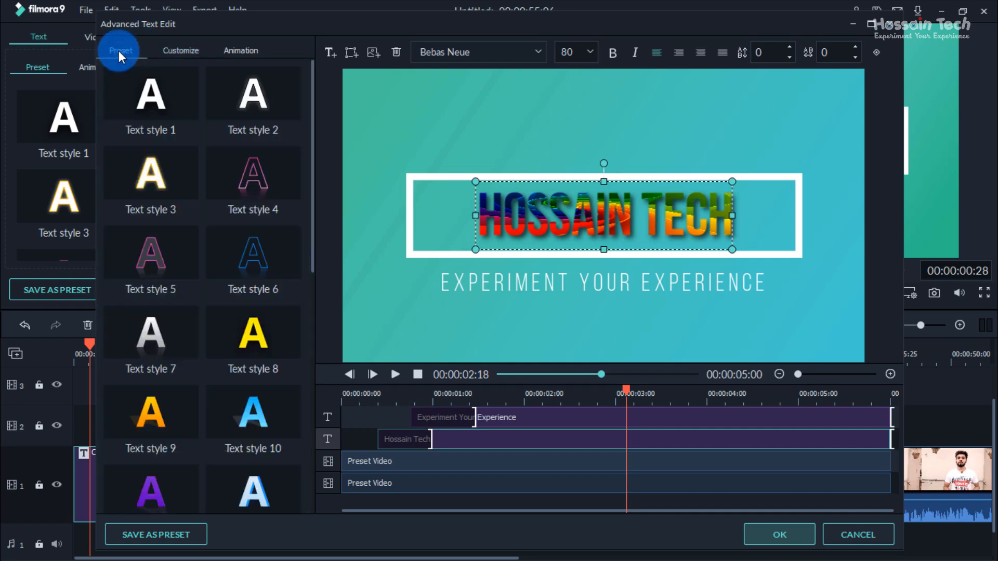
scroll(163, 314, down, 3)
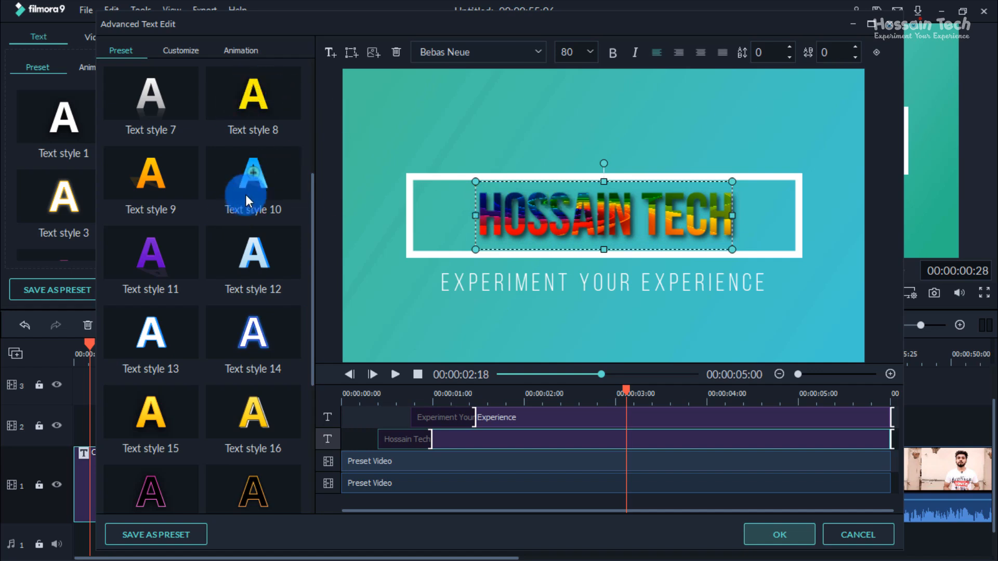
scroll(158, 183, down, 5)
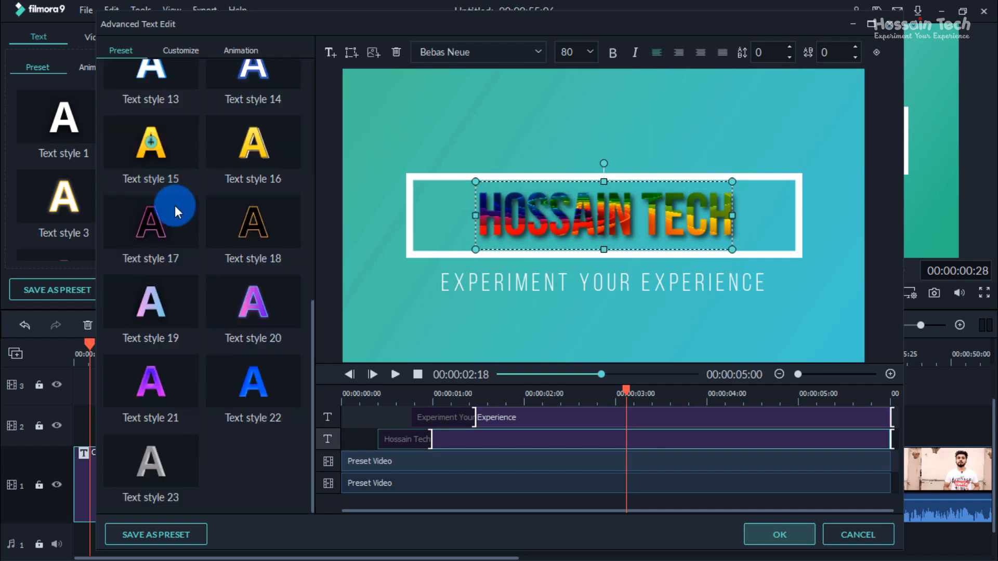
double_click(266, 297)
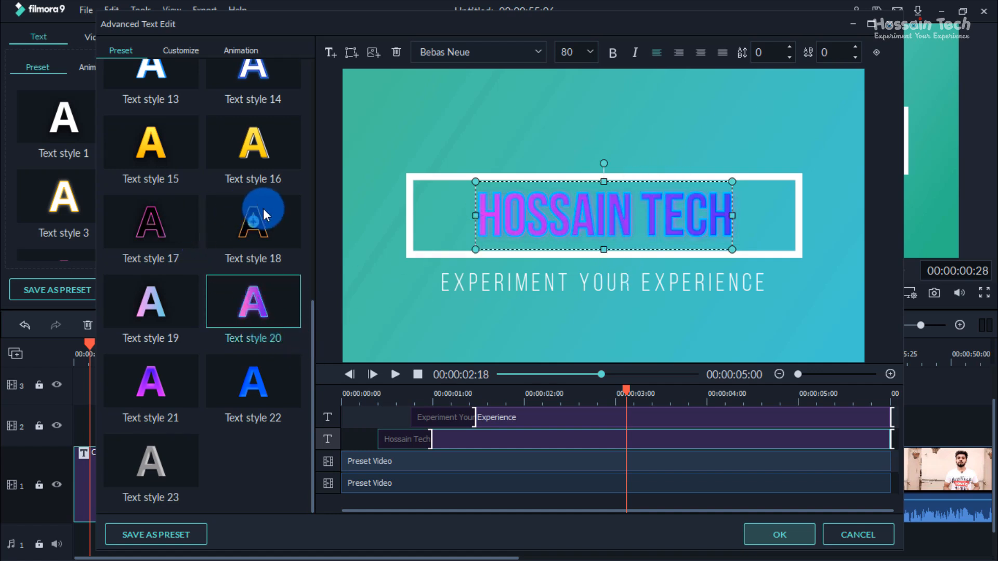
Step: Try the Text style 23 preset on the main title, and restore the image fill with its shadow
scroll(254, 218, up, 10)
scroll(218, 291, down, 10)
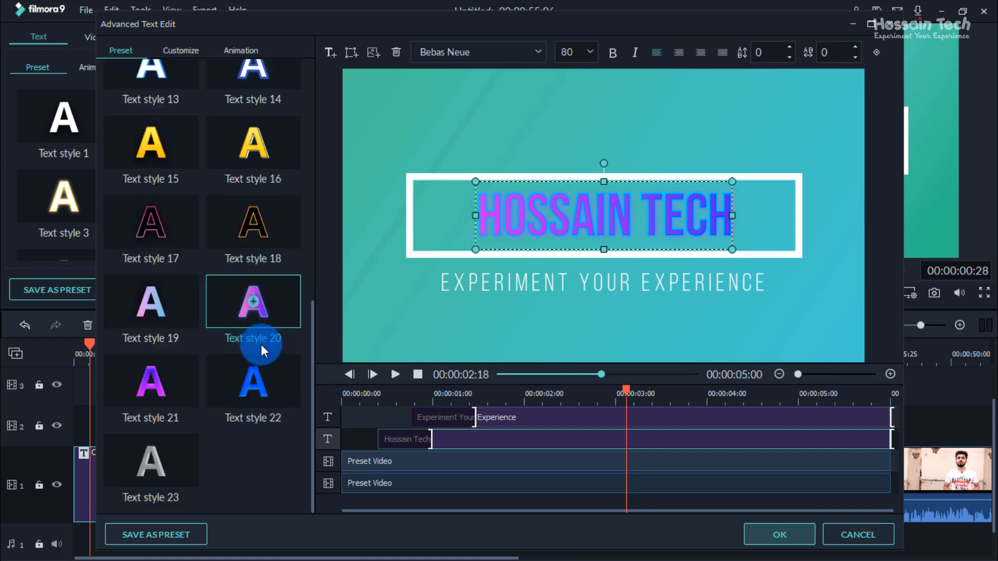
click(169, 445)
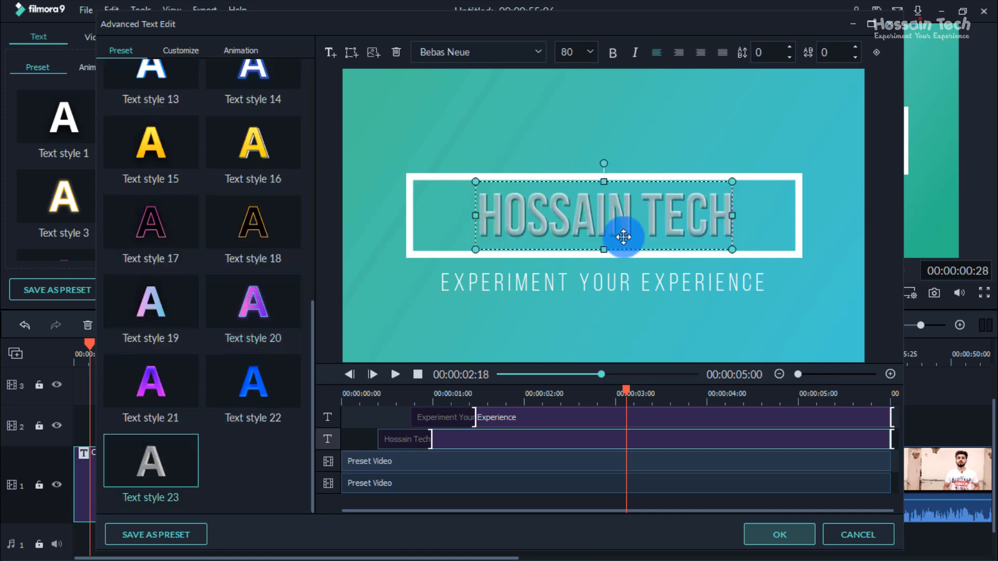
scroll(314, 254, up, 10)
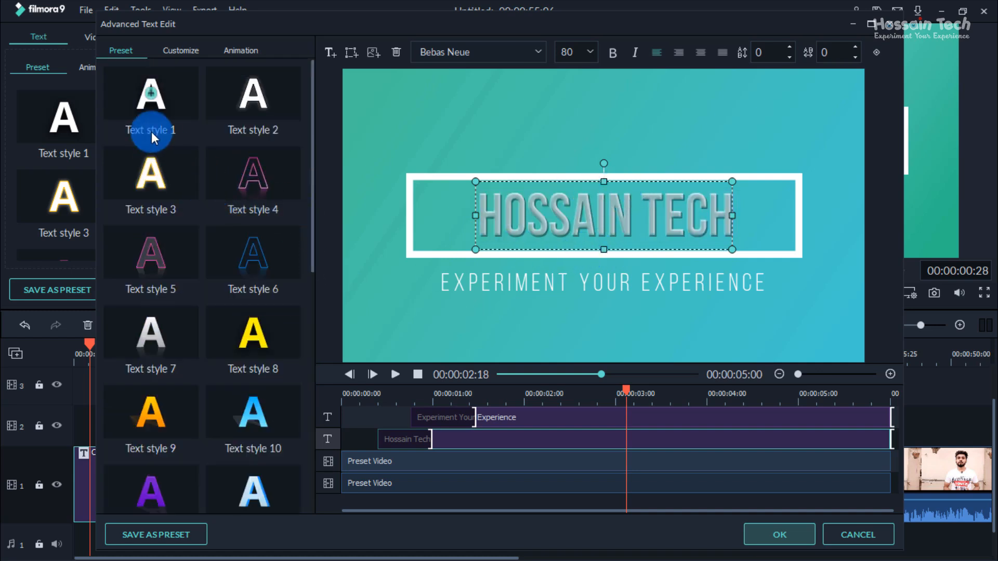
click(183, 50)
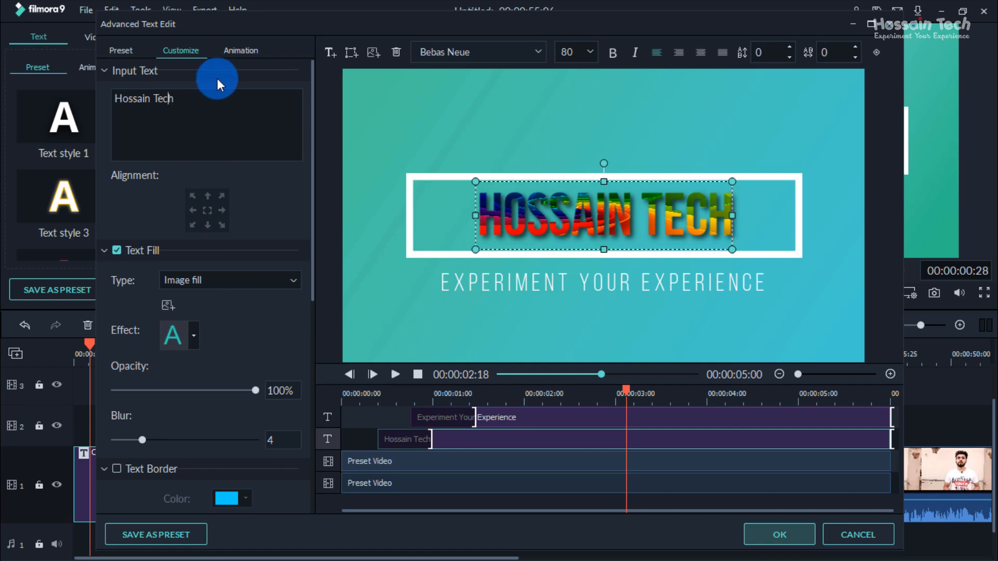
Step: Preview the title from its start and try the Spin 3 animation on the main title
click(242, 50)
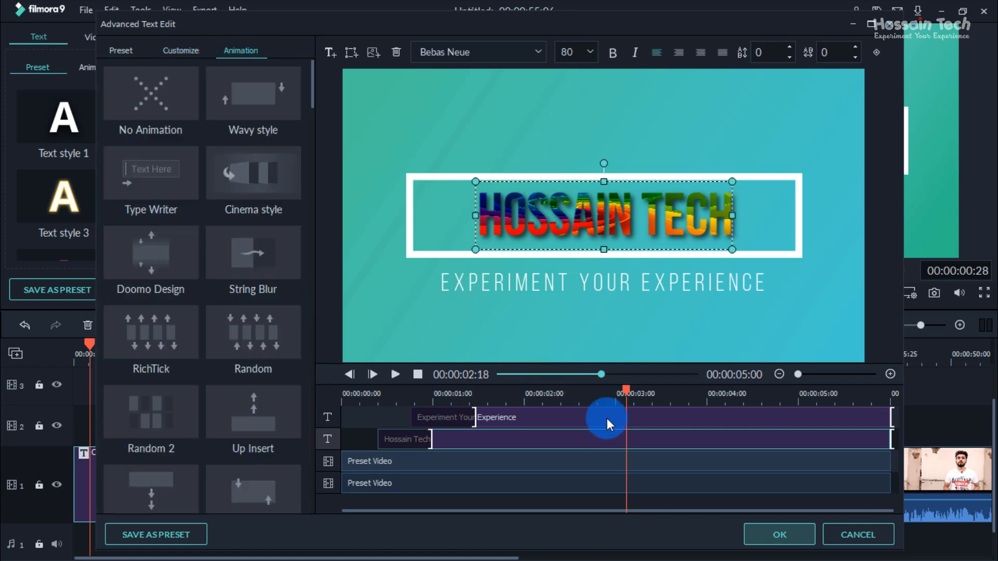
drag(629, 390, 314, 438)
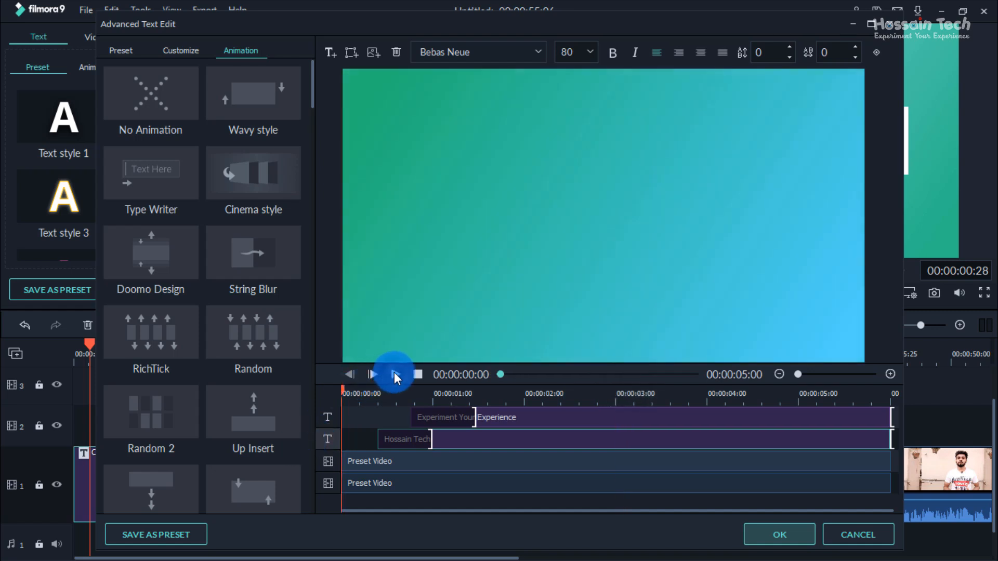
click(395, 374)
click(394, 373)
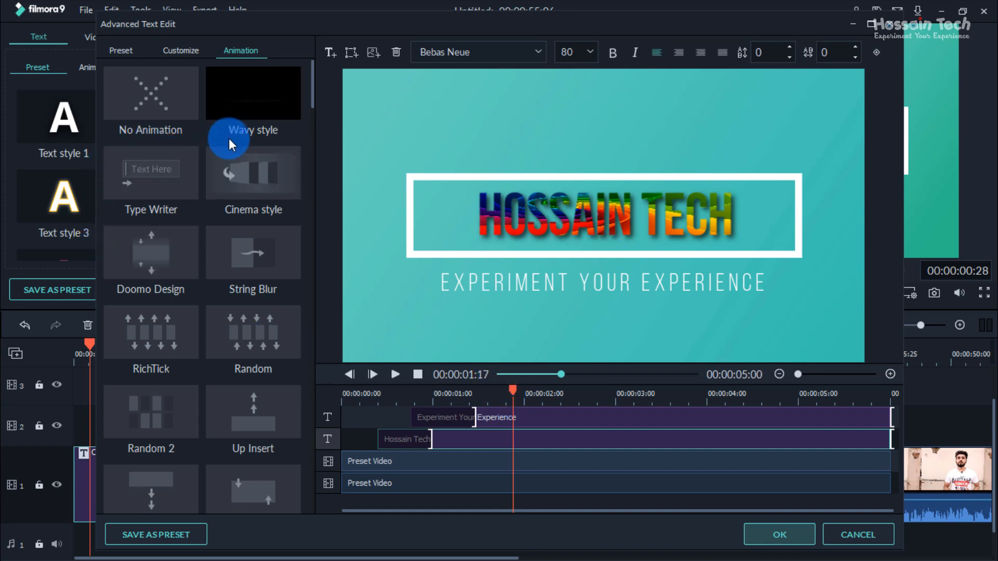
scroll(228, 196, down, 5)
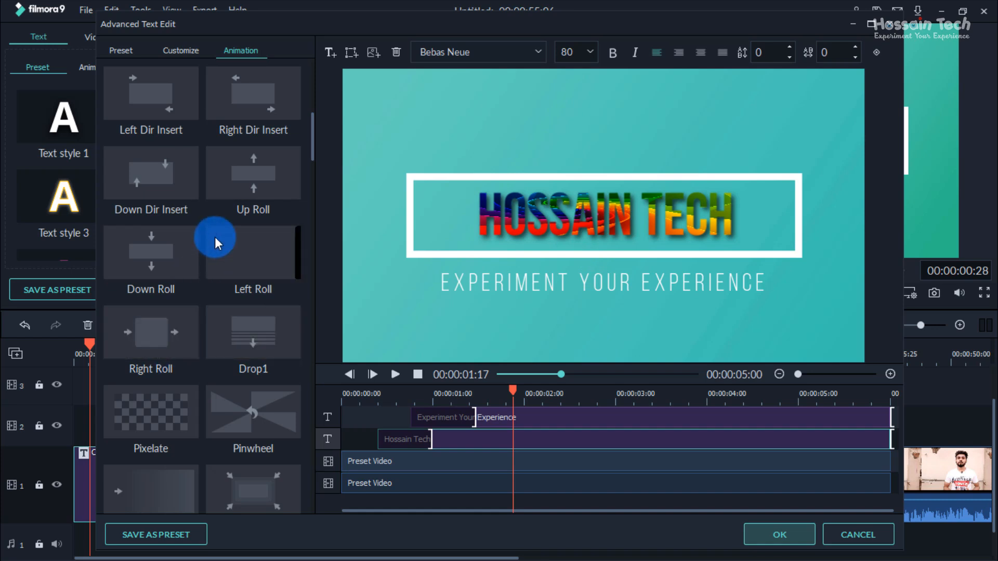
scroll(219, 300, down, 10)
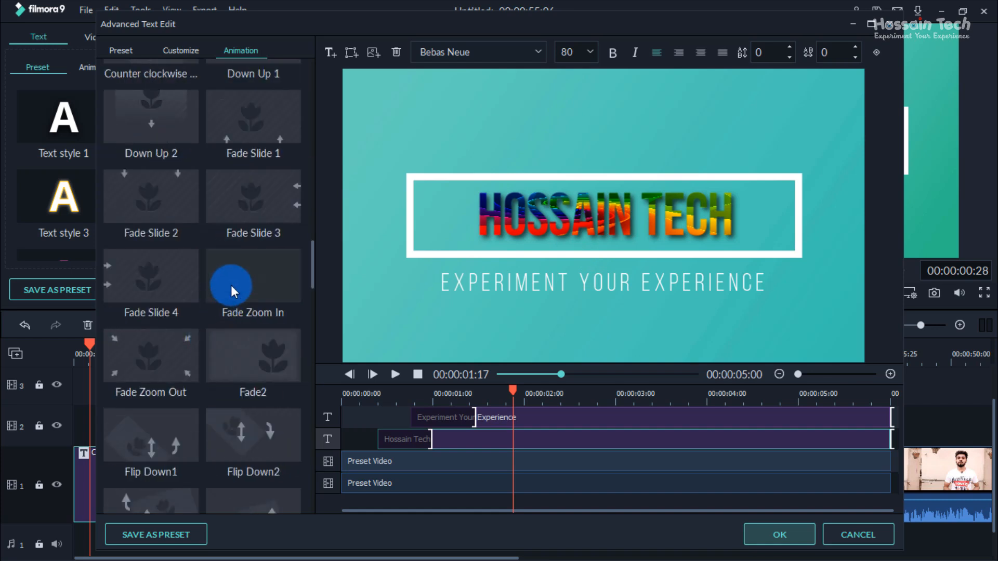
scroll(229, 354, down, 5)
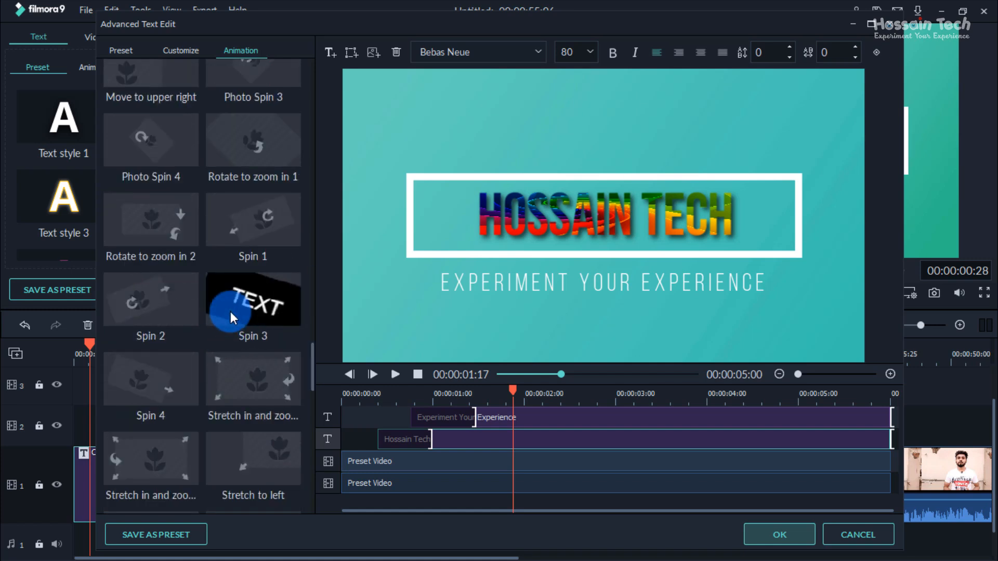
double_click(263, 298)
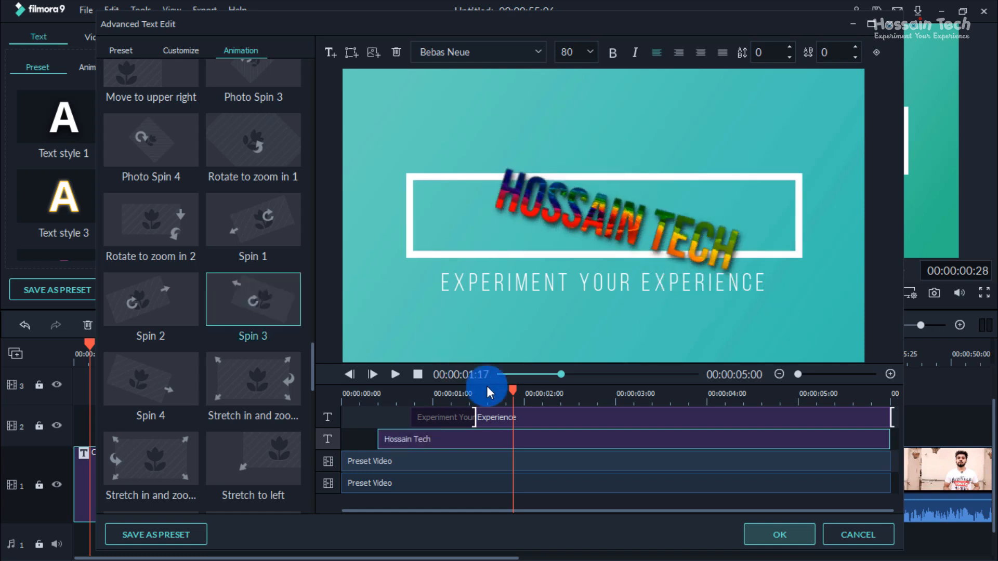
drag(504, 388, 329, 397)
click(395, 374)
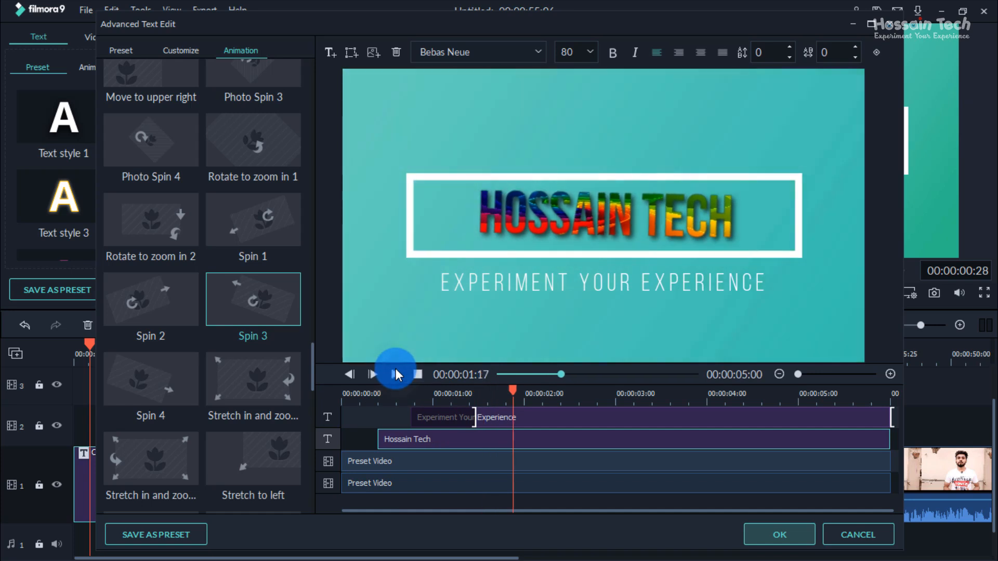
Step: Apply the Wavy style animation to the subtitle "Experiment Your Experience" and check it on the timeline
scroll(267, 236, up, 10)
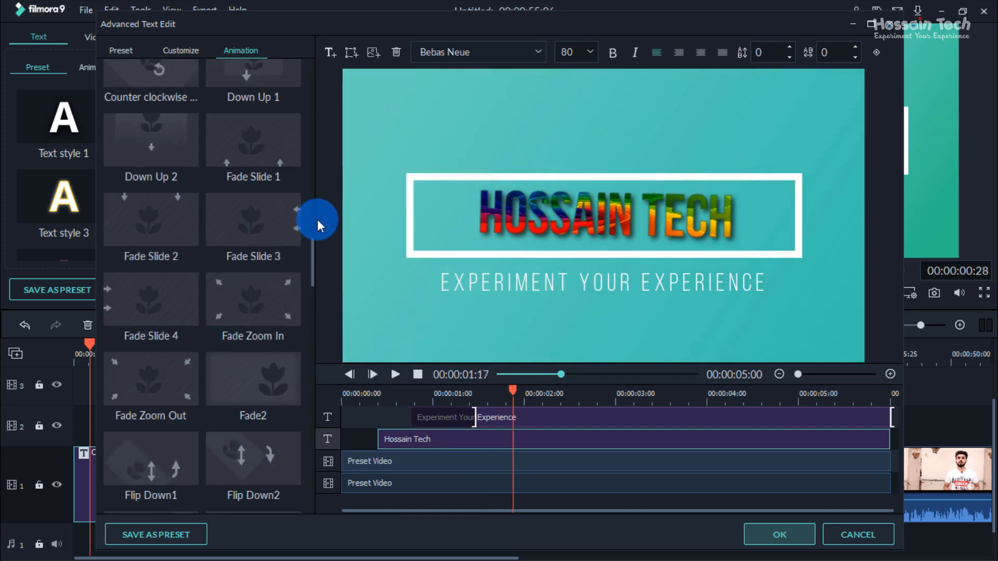
click(541, 208)
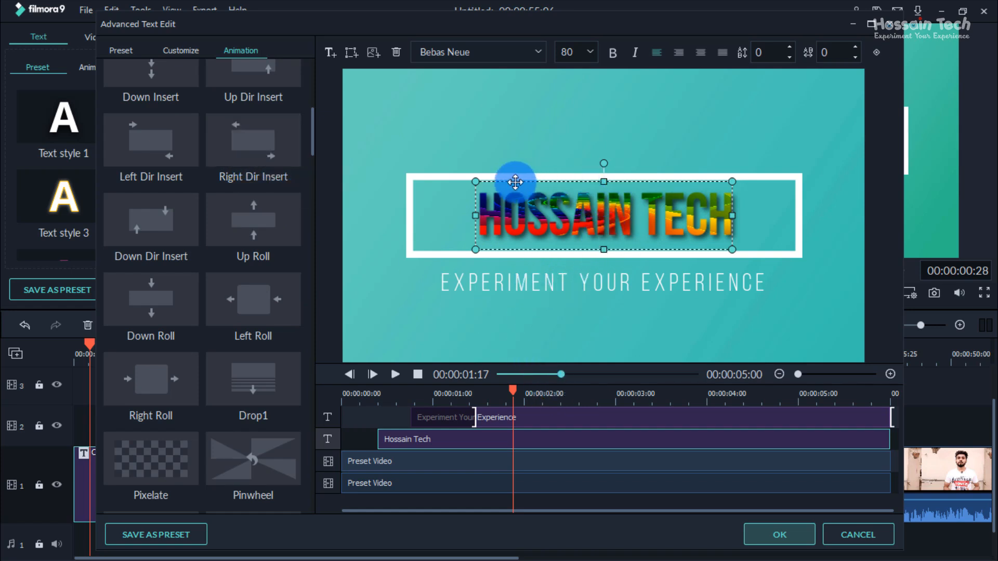
click(524, 283)
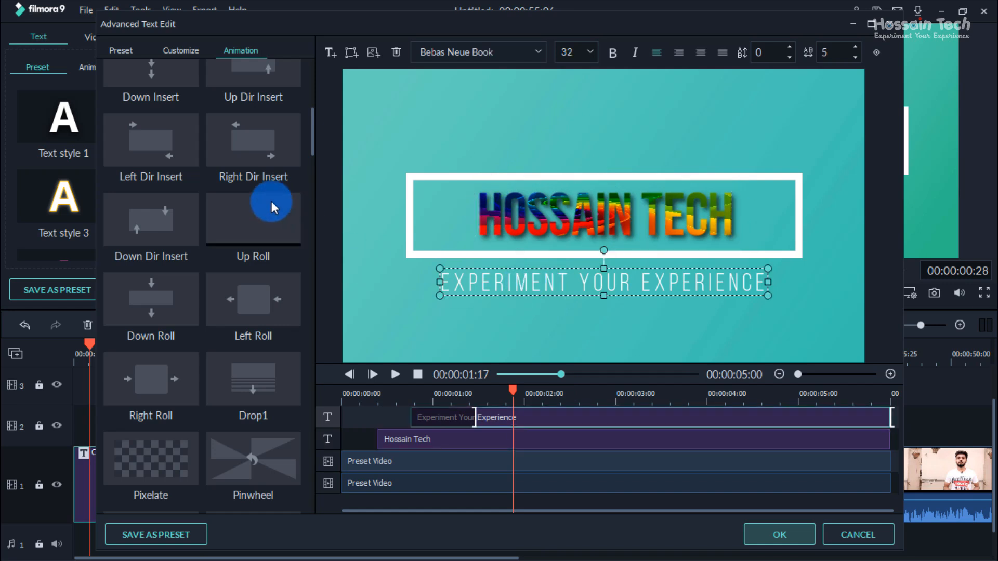
scroll(259, 192, up, 5)
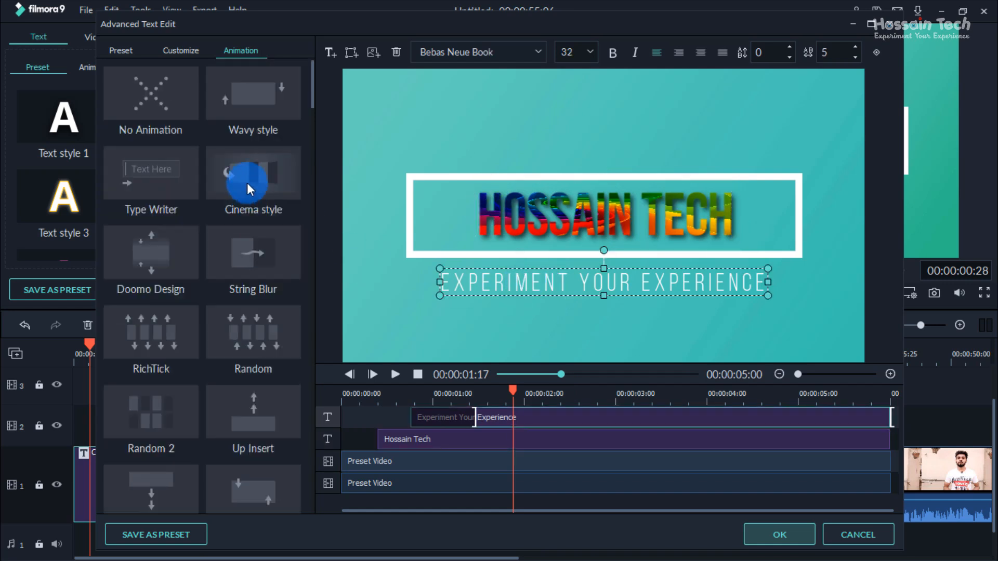
click(263, 102)
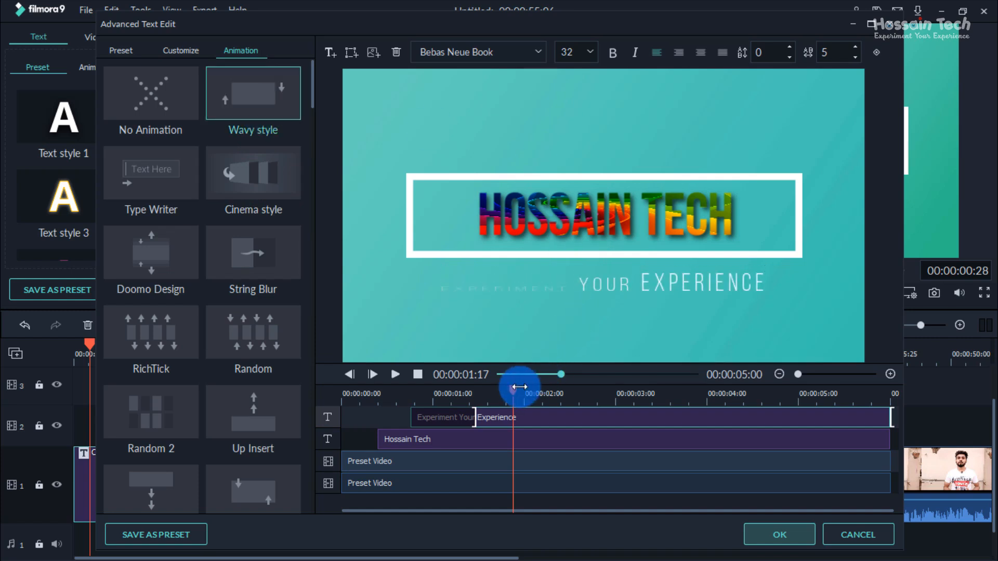
drag(513, 388, 516, 432)
scroll(238, 342, down, 15)
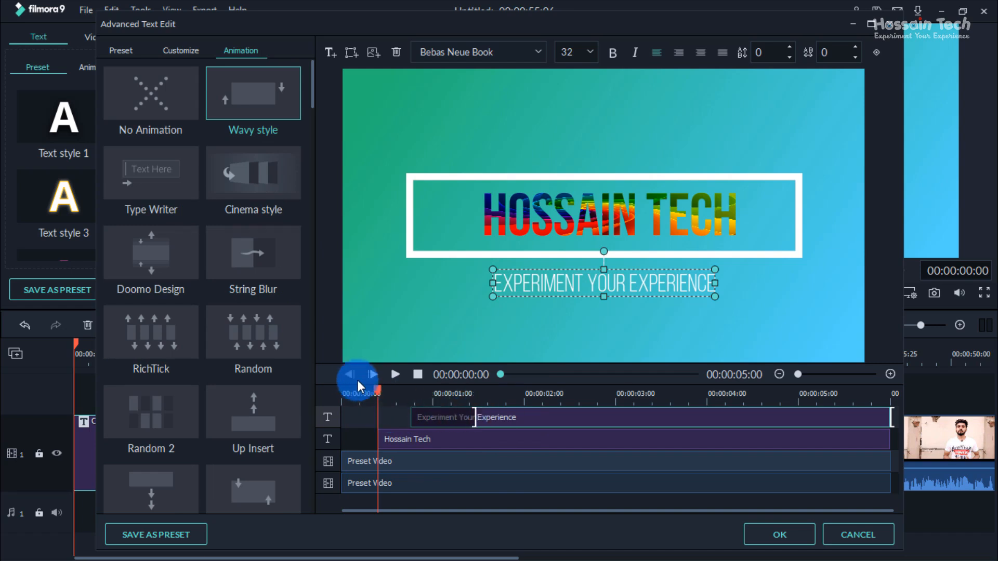
Step: Try extending the subtitle's entrance animation to the ruler's 2-second mark, shorten it to just after the 1-second mark, and preview it
drag(358, 382, 414, 400)
drag(474, 413, 525, 395)
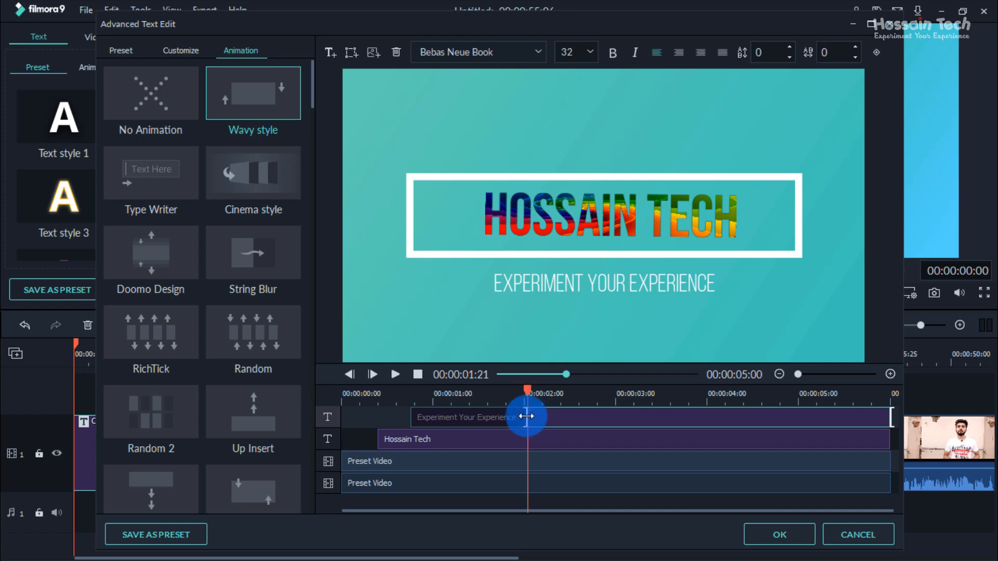
drag(509, 417, 413, 399)
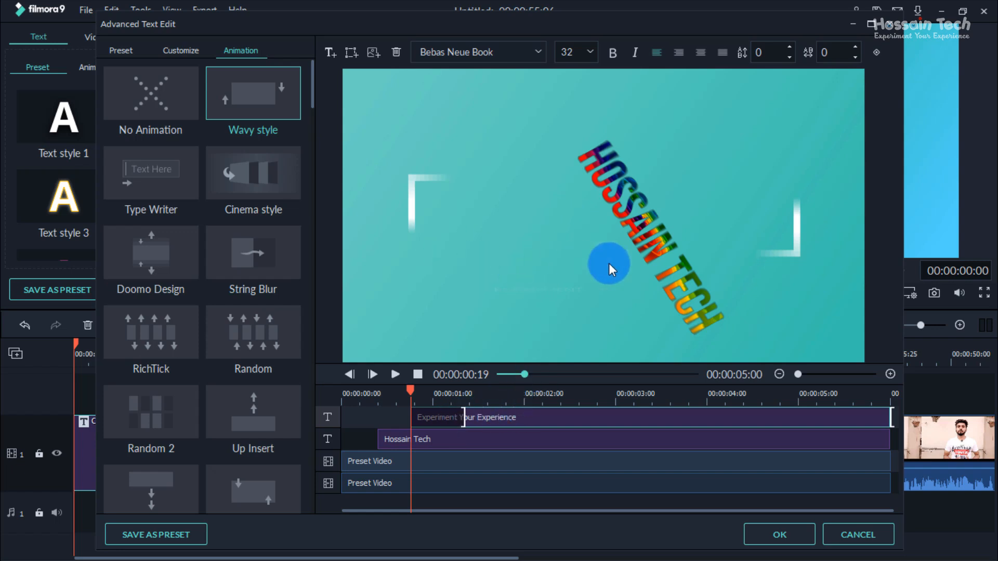
click(396, 375)
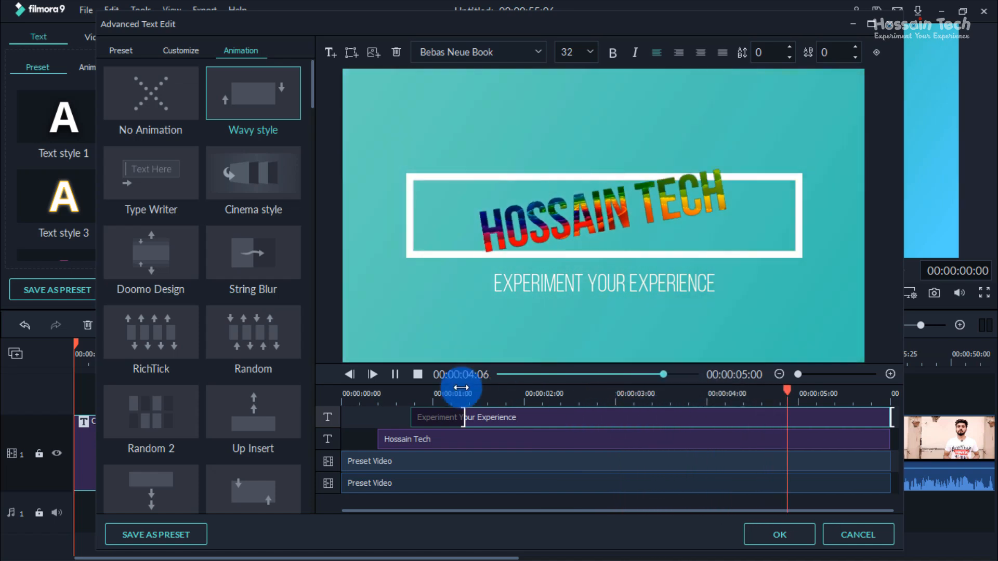
click(395, 374)
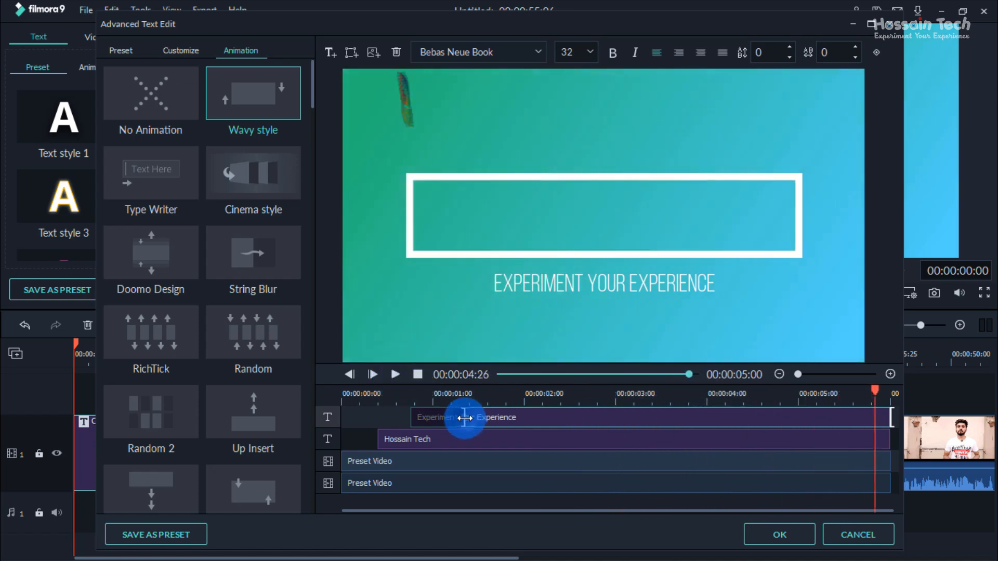
Step: Retime the subtitle's Wavy style animation, ending its entrance just before the ruler's 2-second mark and starting its exit at about the 4-second mark
drag(462, 417, 407, 401)
click(395, 376)
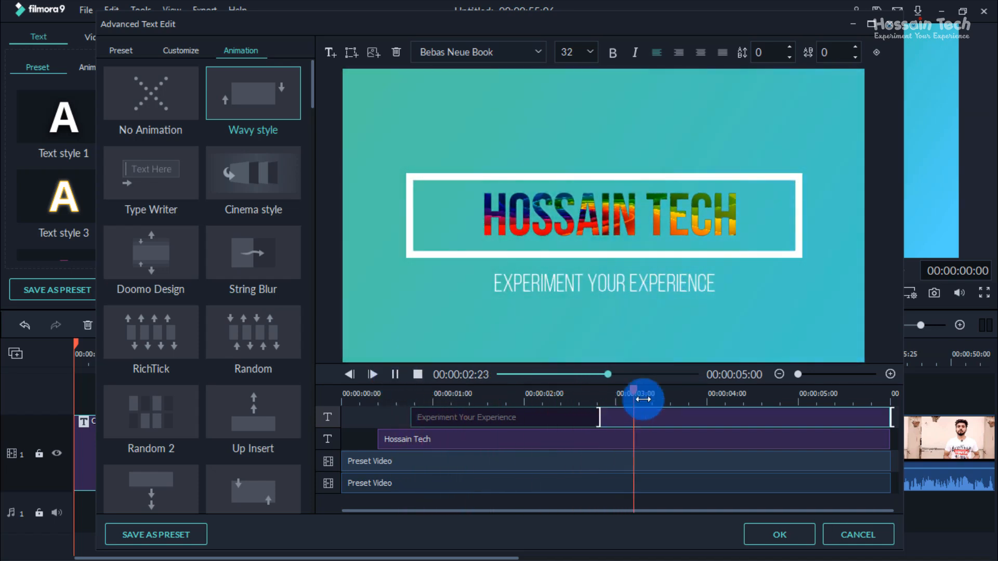
click(633, 393)
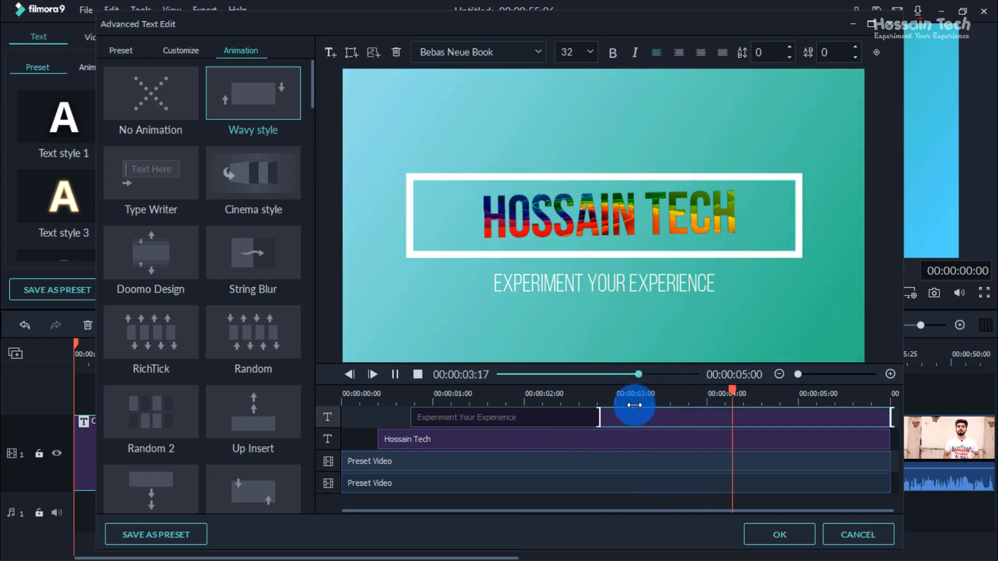
click(396, 374)
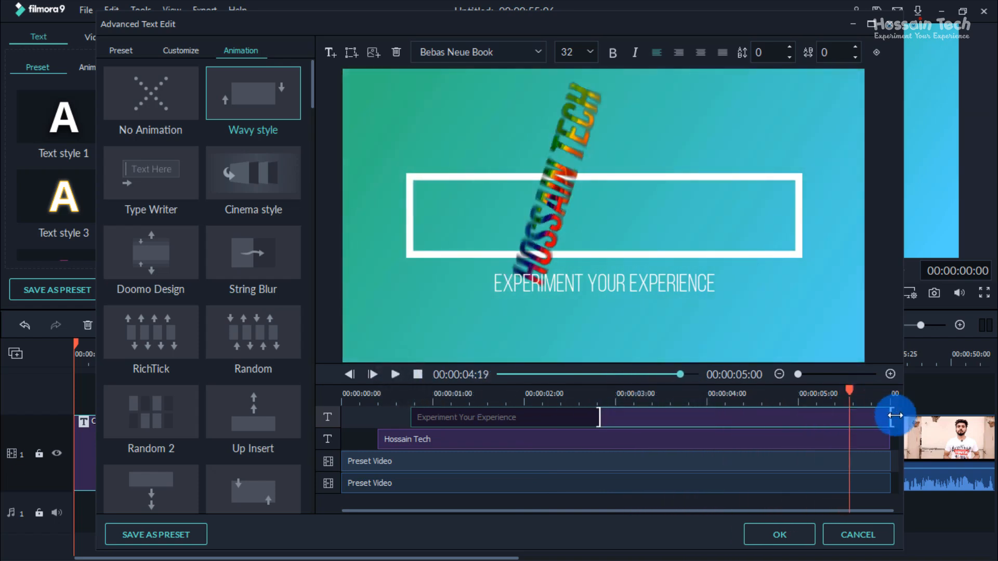
drag(890, 417, 845, 391)
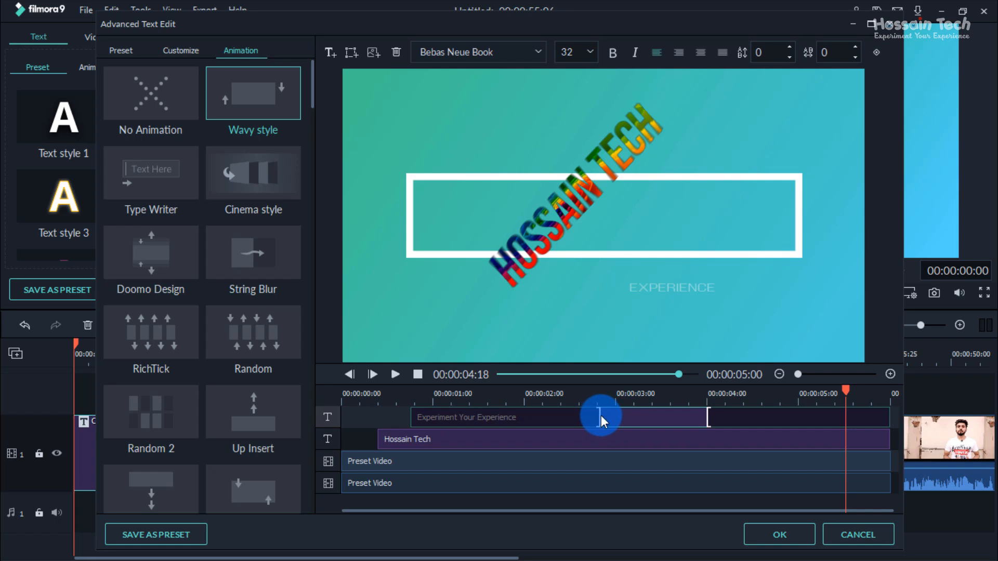
drag(596, 414, 461, 398)
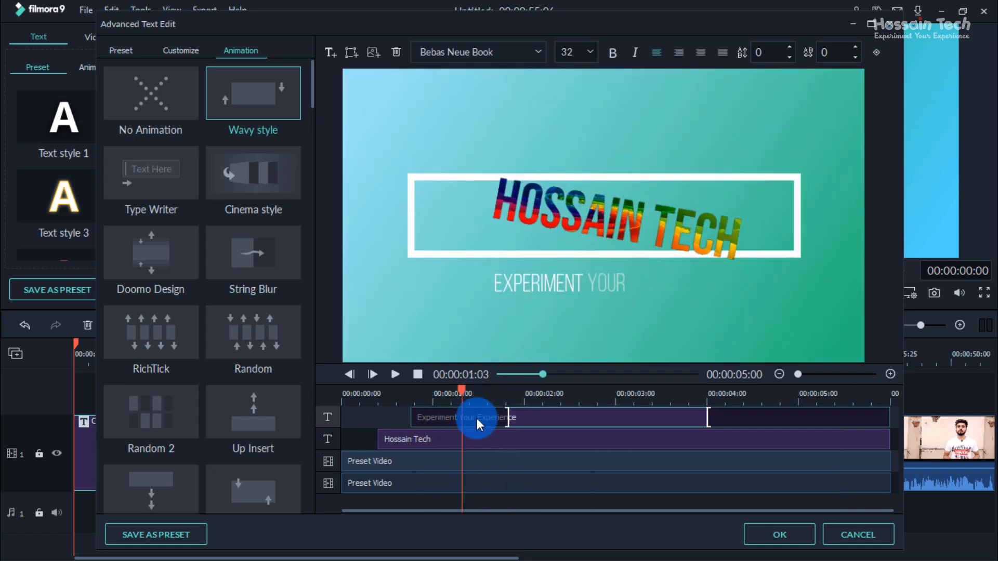
Step: Apply the Cinema style animation to the main title
click(431, 440)
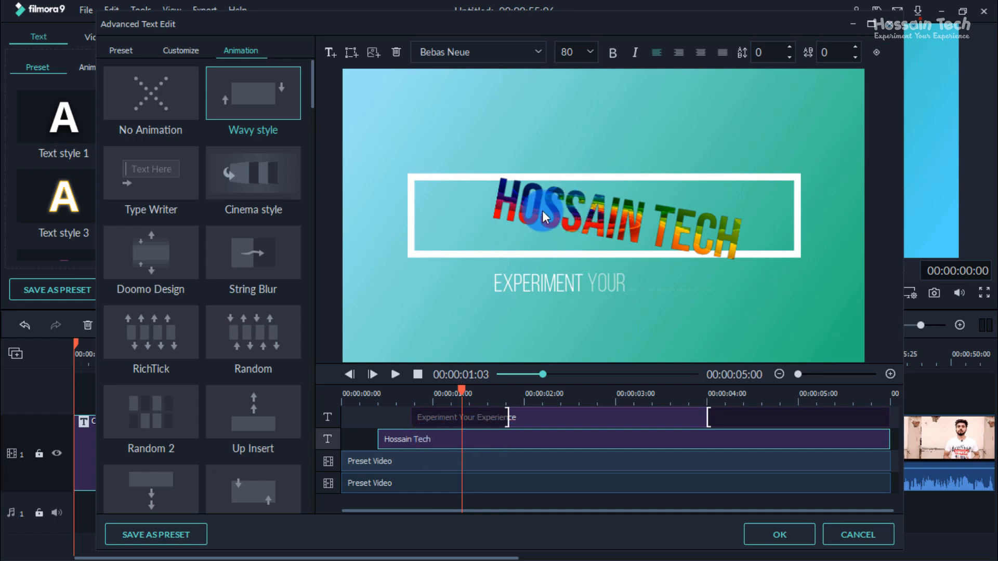
scroll(281, 260, down, 5)
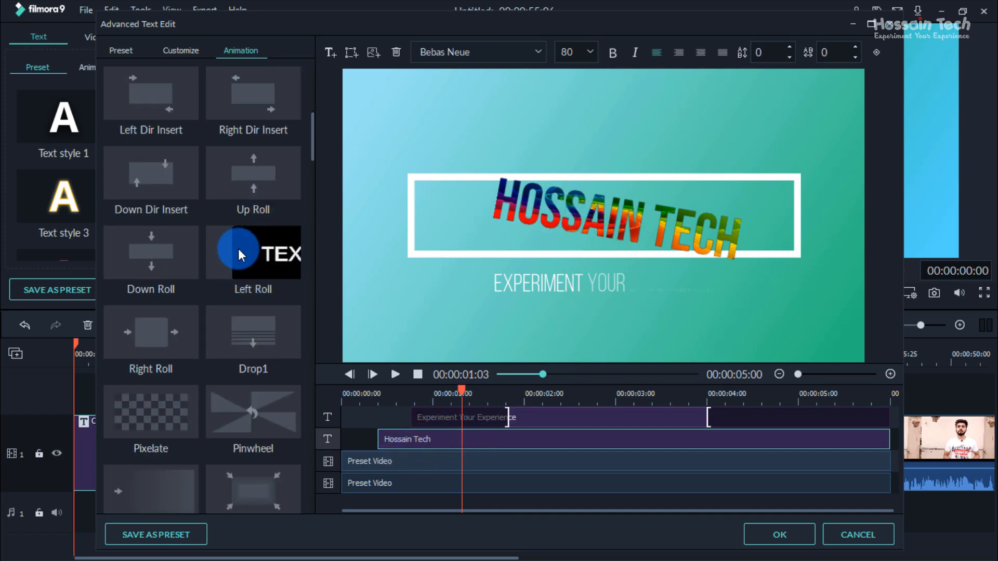
scroll(244, 255, up, 5)
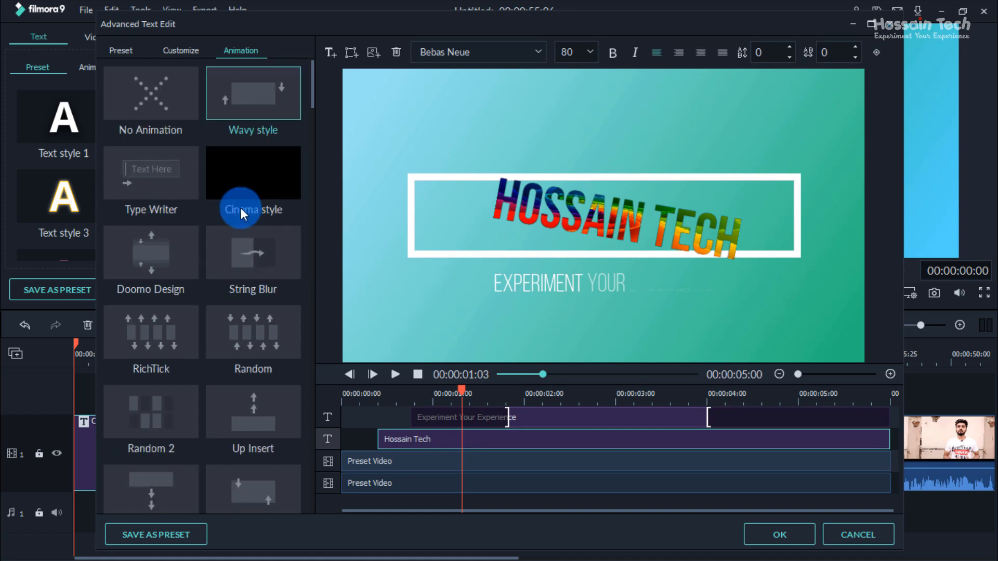
click(239, 179)
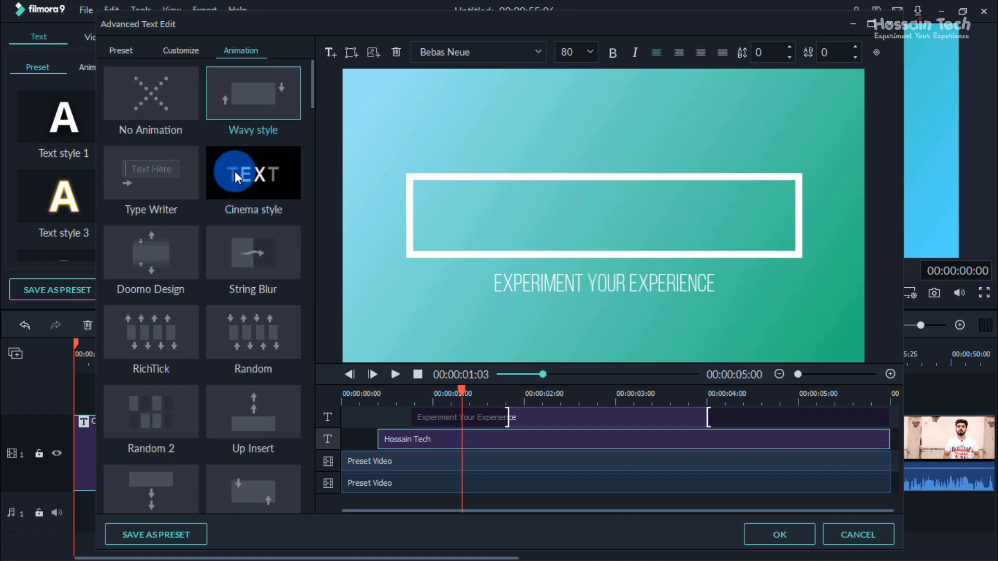
click(395, 348)
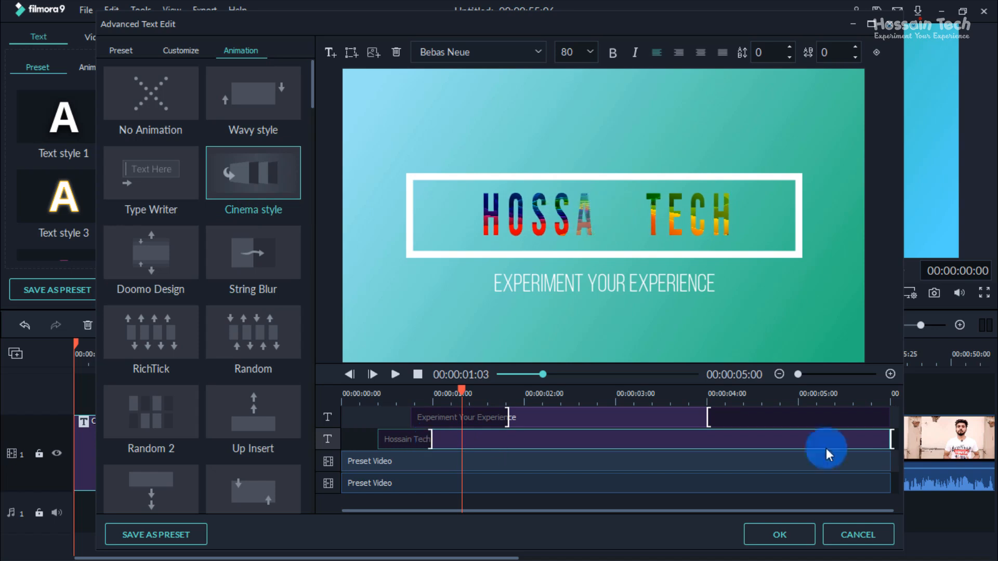
Step: Start the main title's exit animation shortly after the ruler's 5-second mark and scrub through the title to check it
drag(887, 439, 832, 441)
drag(828, 391, 376, 456)
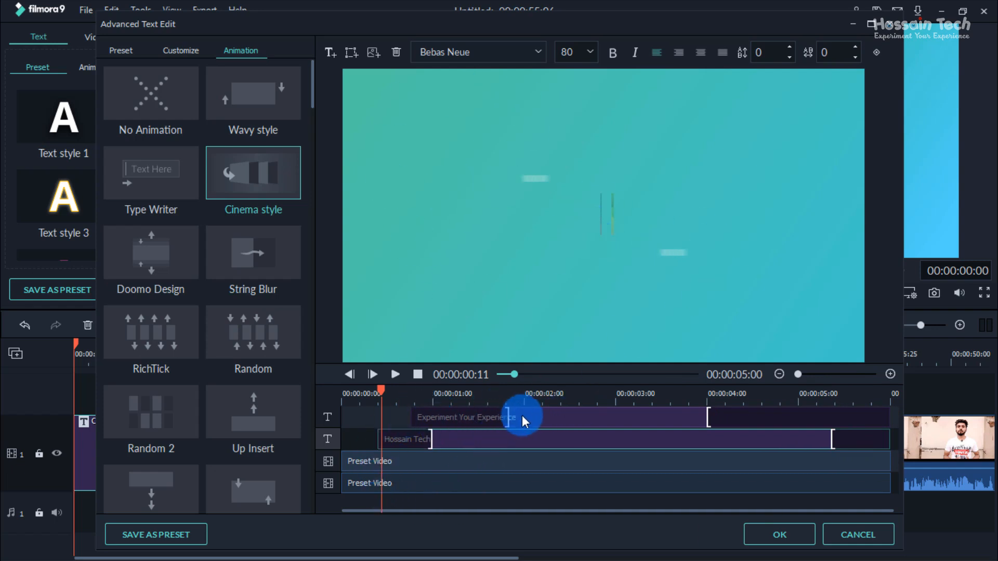
drag(347, 392, 451, 383)
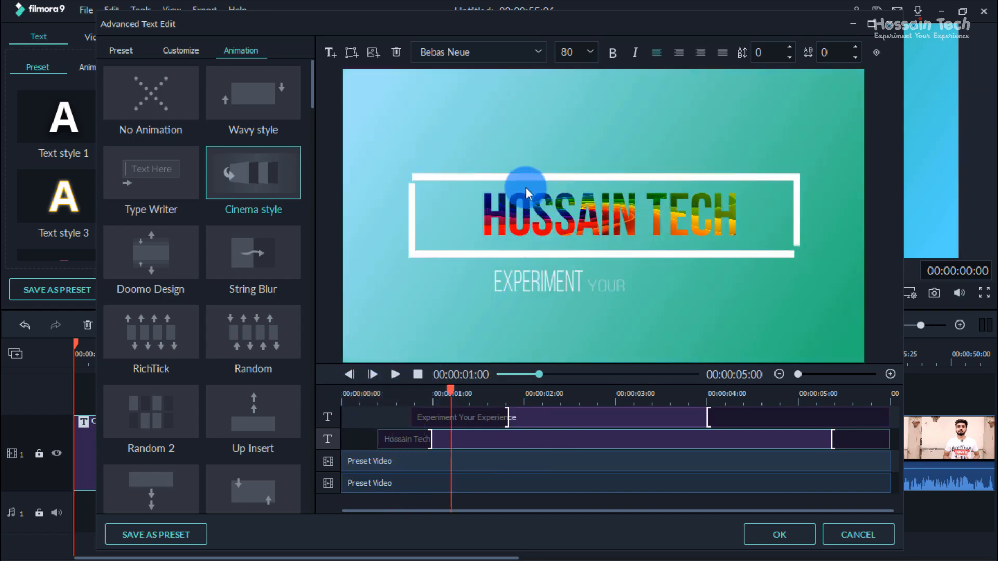
Step: Add a new text box reading HT, placed centred above the frame around the main title
click(328, 53)
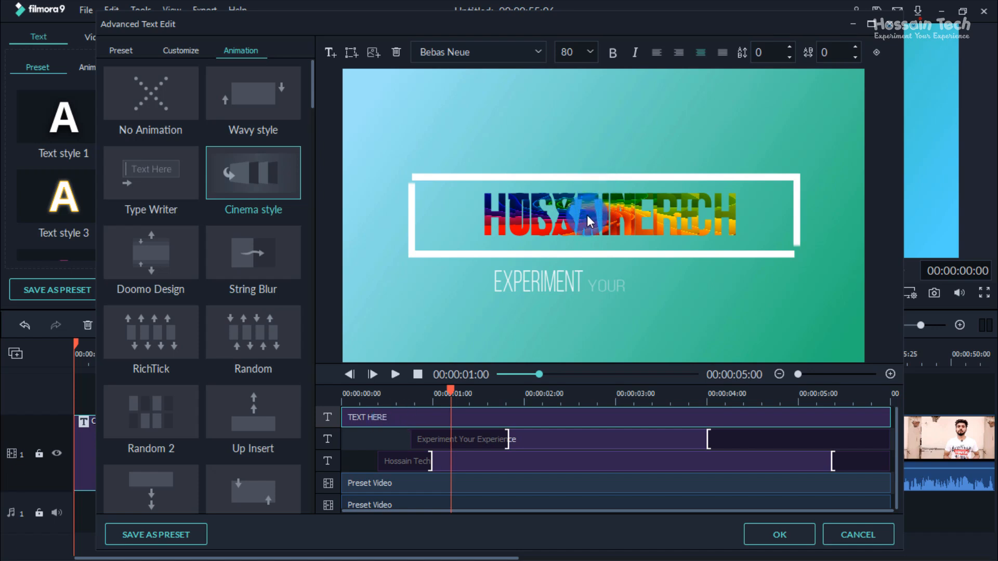
drag(587, 214, 707, 158)
text(HT)
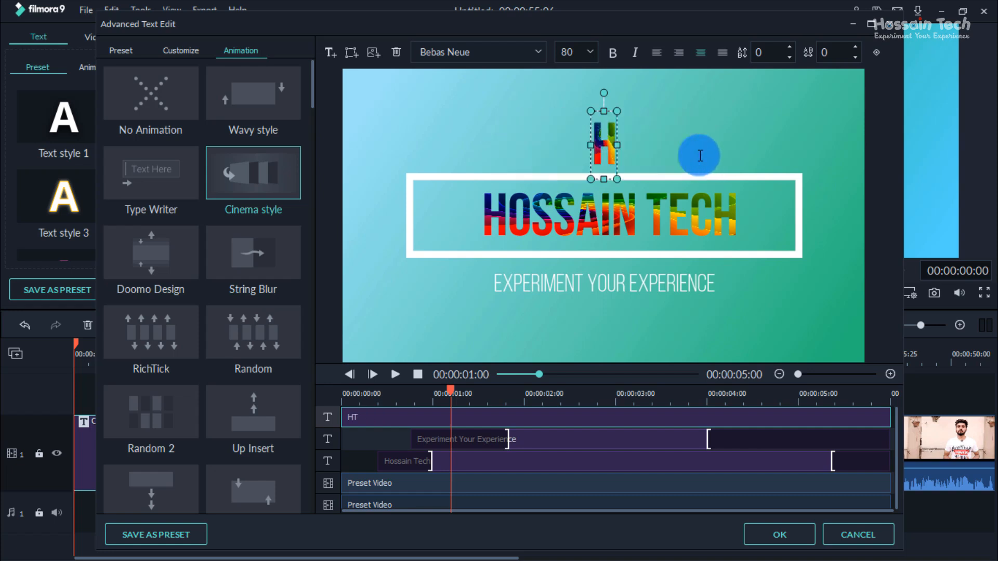
Step: Try a rectangle shape with text beside the HT text above the frame, and delete it
click(351, 52)
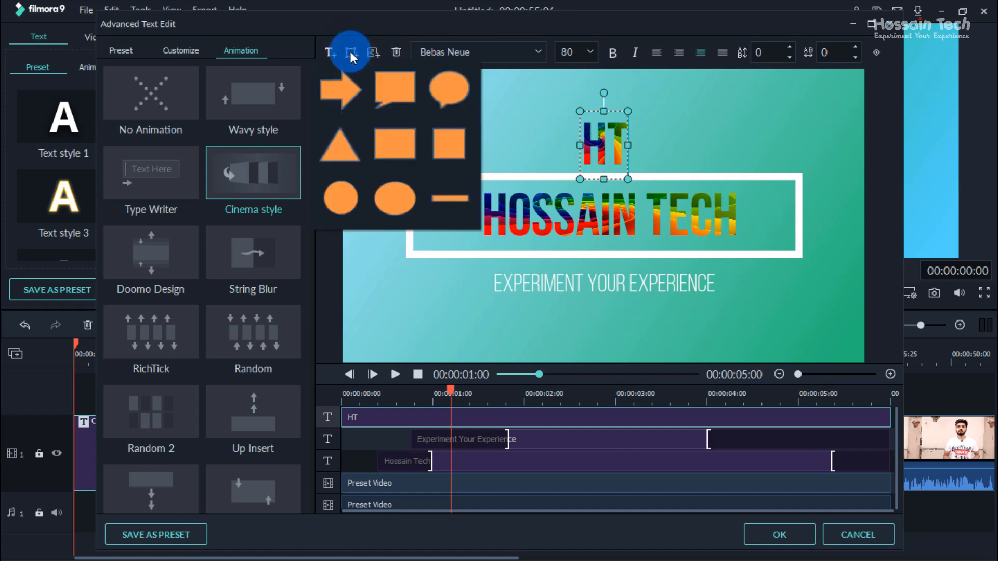
click(404, 144)
drag(635, 224, 524, 170)
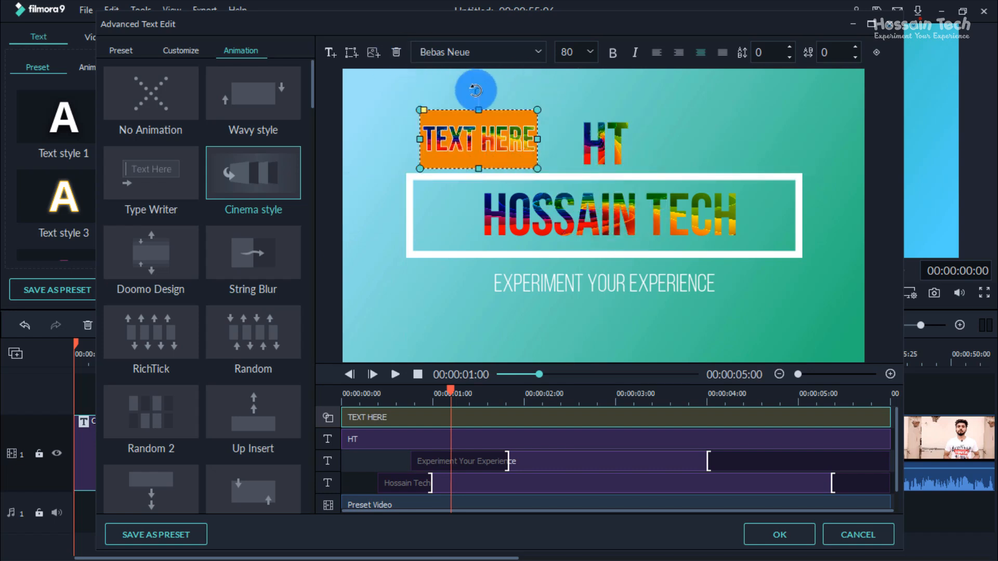
key(Delete)
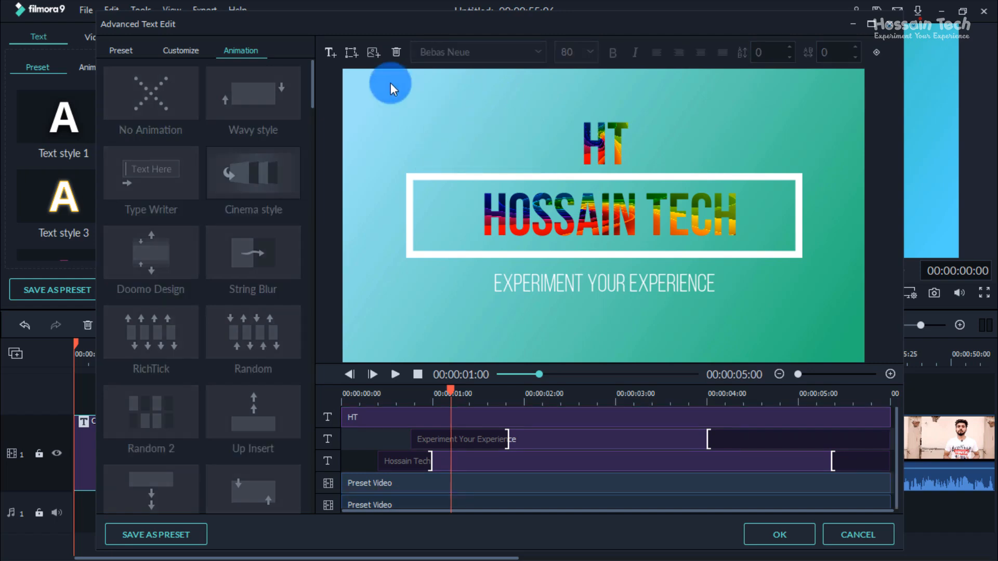
Step: Try the Colourful-stripes image shrunk and placed beside the HT text above the frame, and delete it
click(372, 52)
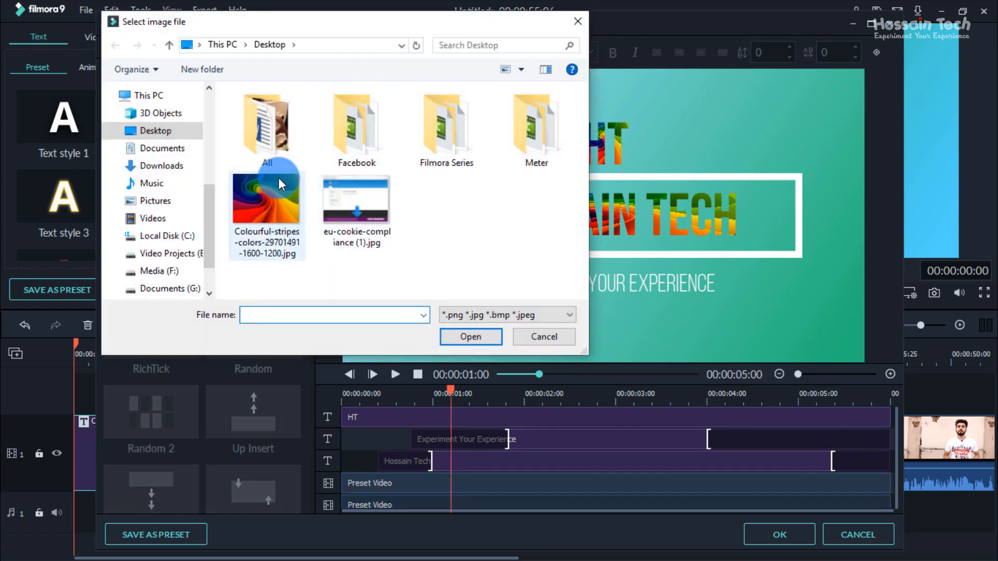
click(260, 194)
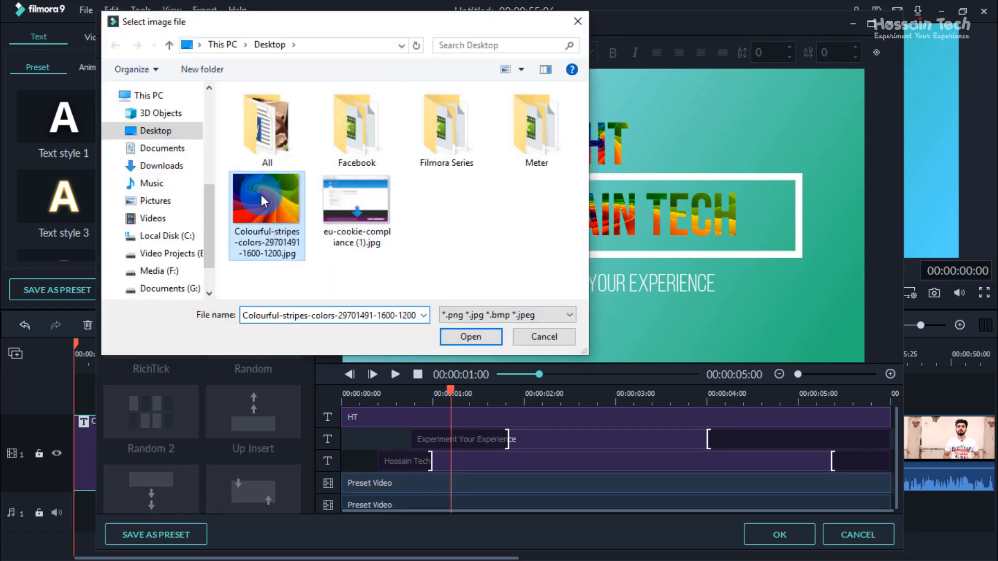
click(480, 338)
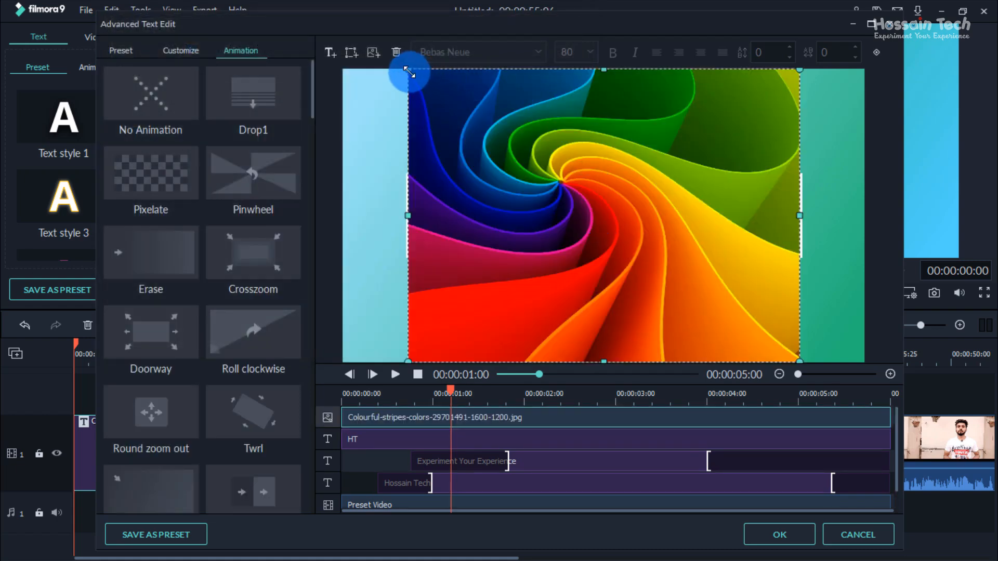
drag(437, 106, 642, 257)
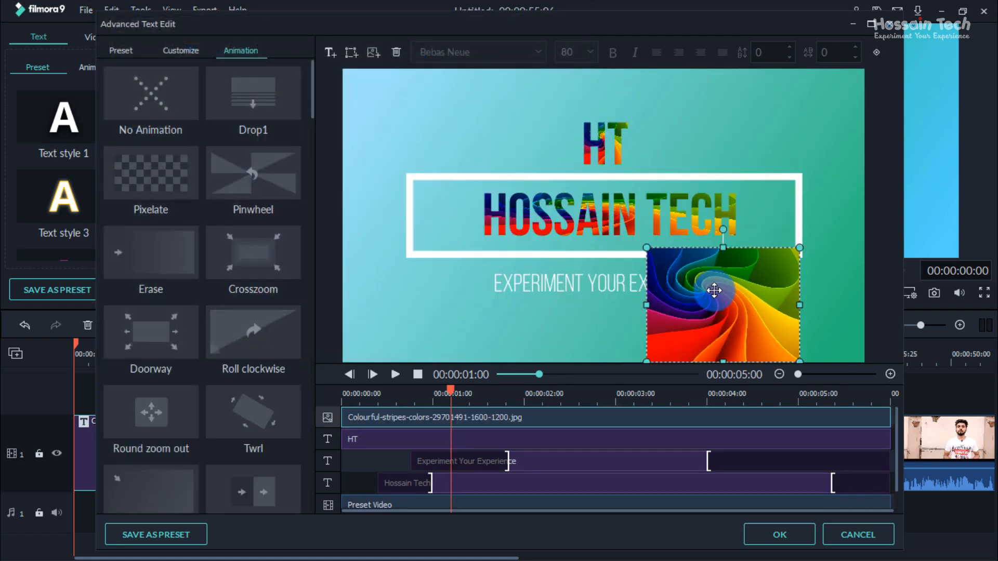
drag(715, 290, 480, 123)
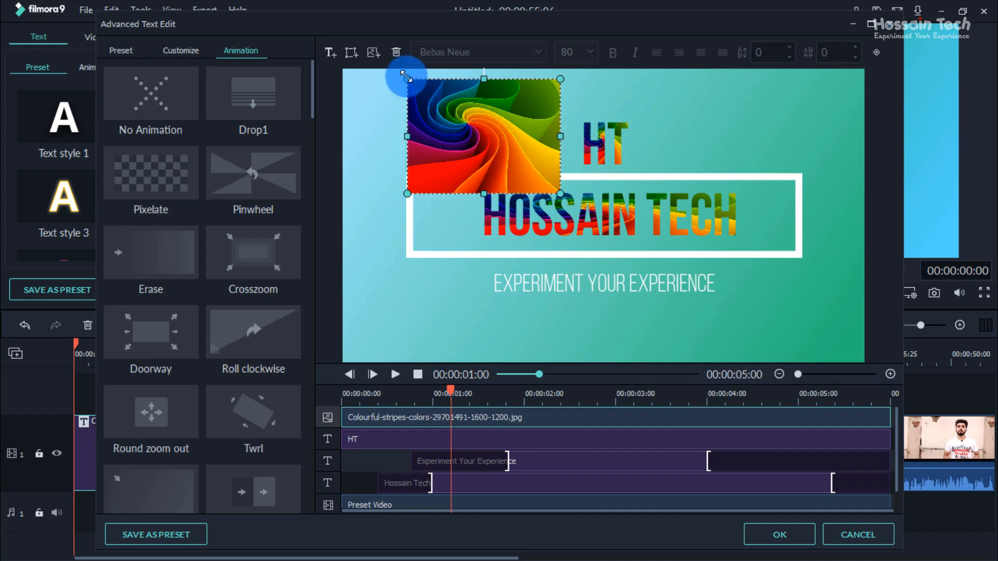
drag(407, 79, 514, 127)
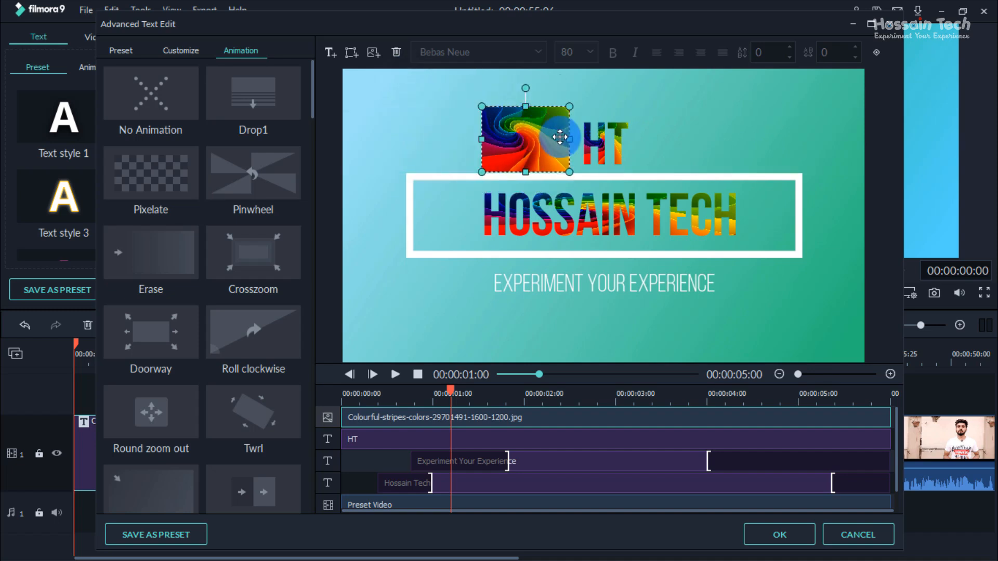
key(Delete)
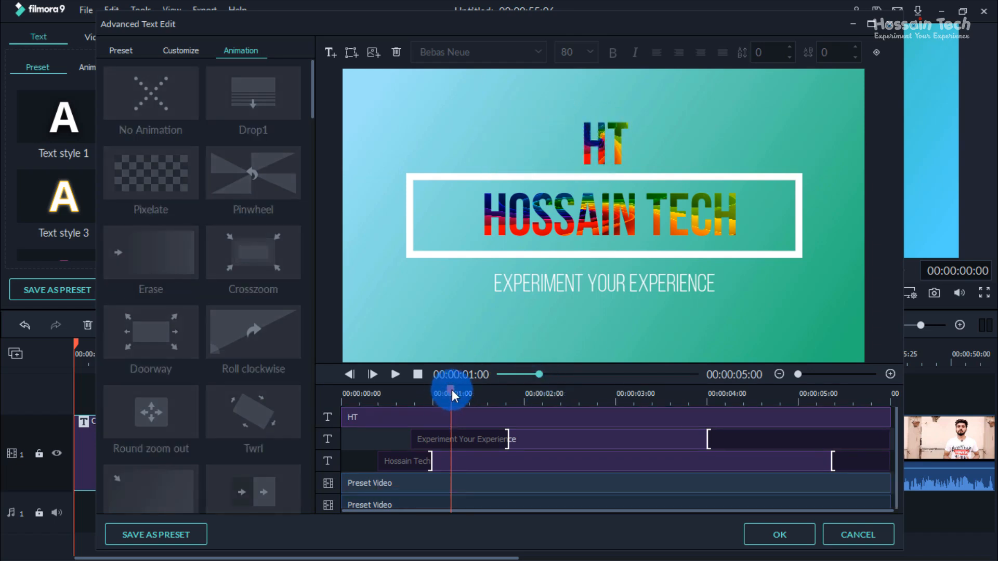
Step: Save the edited title as a custom preset named HT and accept the title's edits
drag(451, 390, 338, 409)
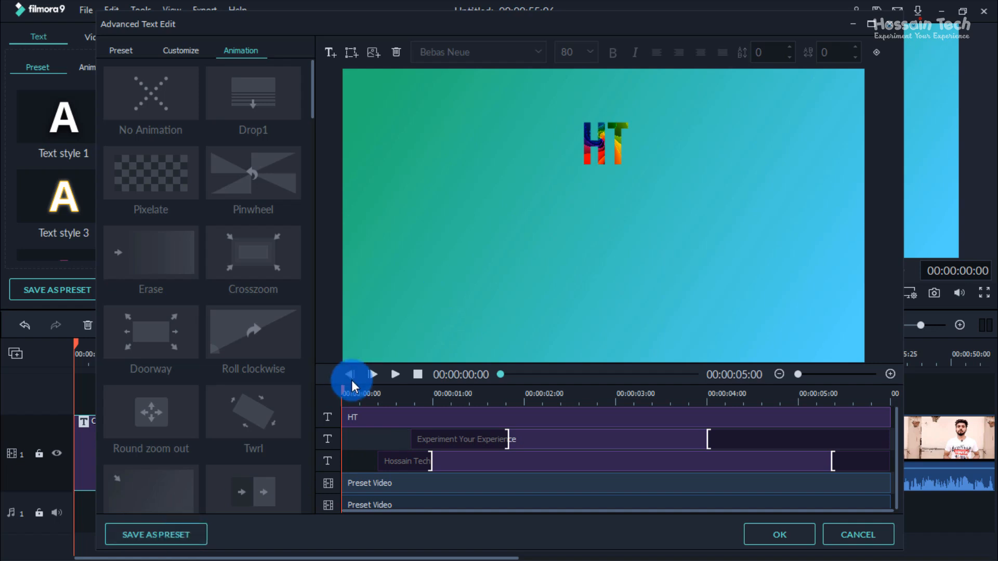
click(169, 534)
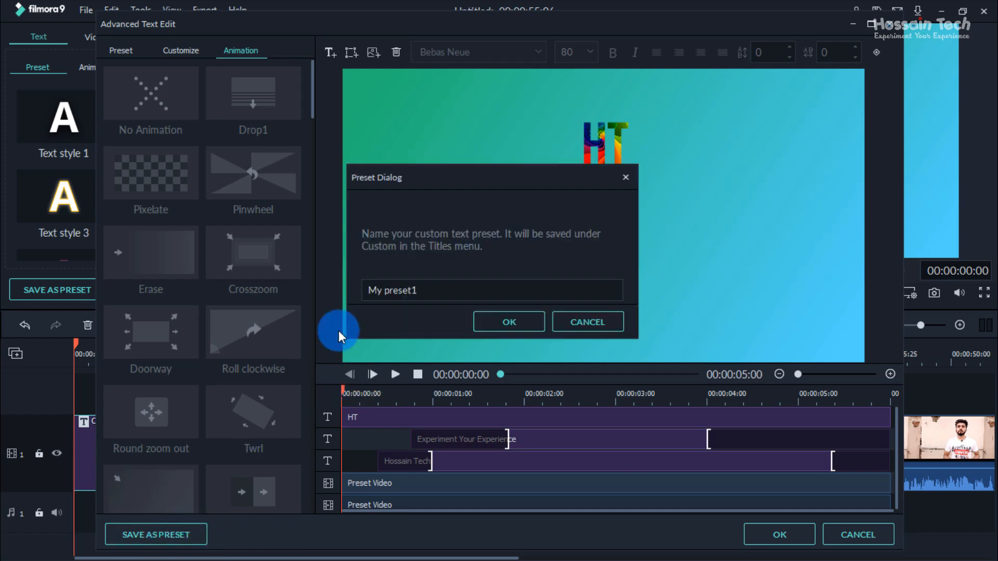
drag(443, 287, 212, 295)
text(HT)
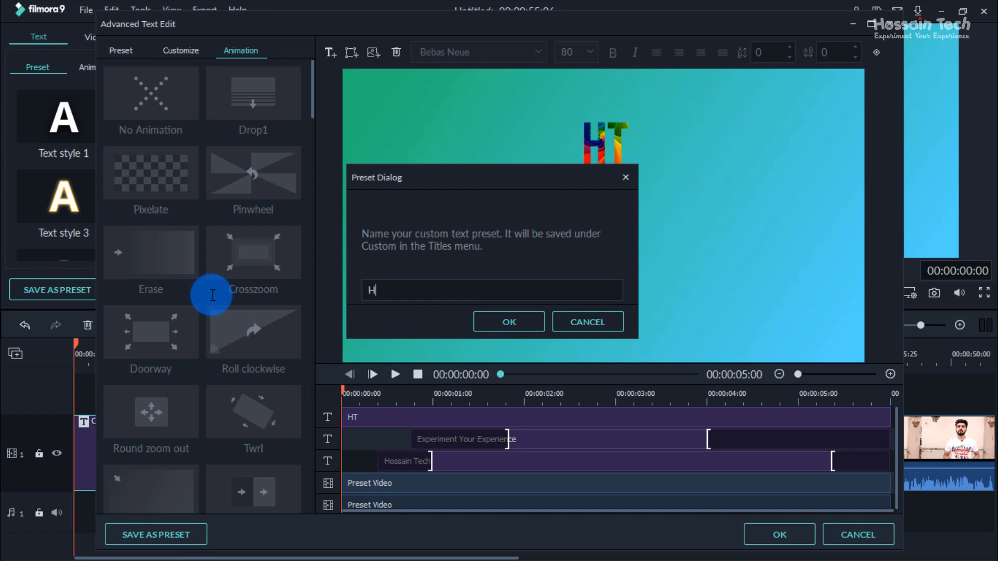
click(495, 322)
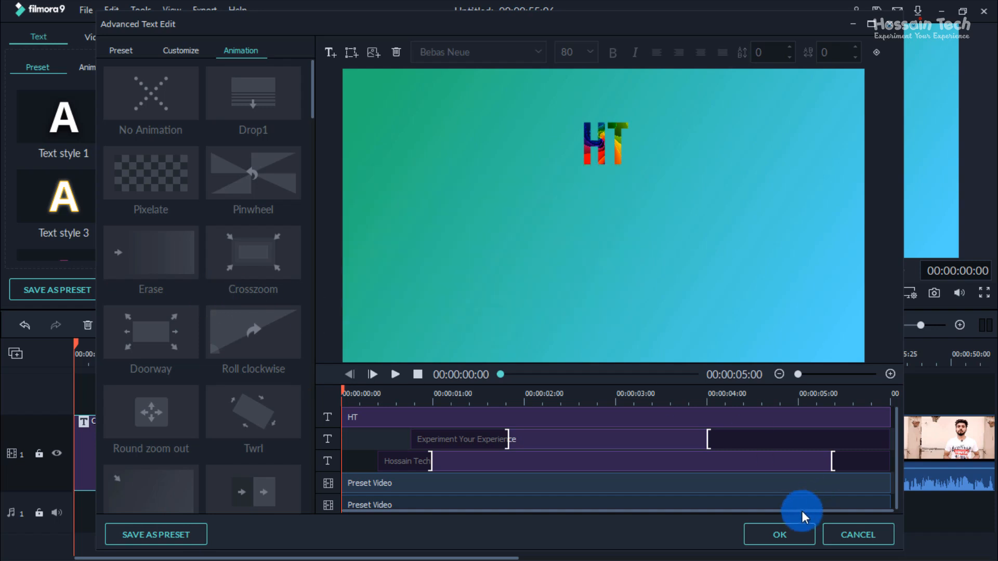
click(777, 535)
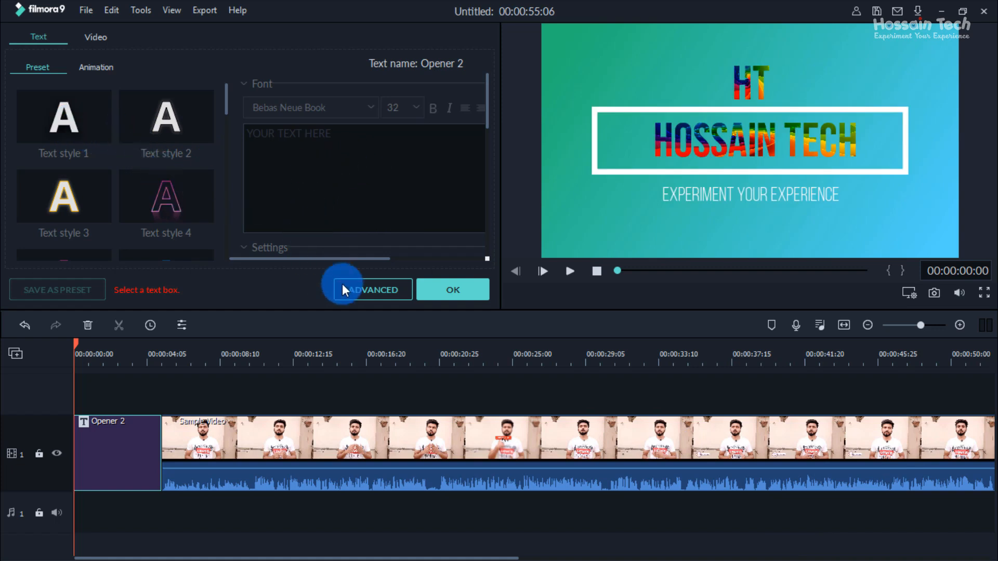
click(463, 291)
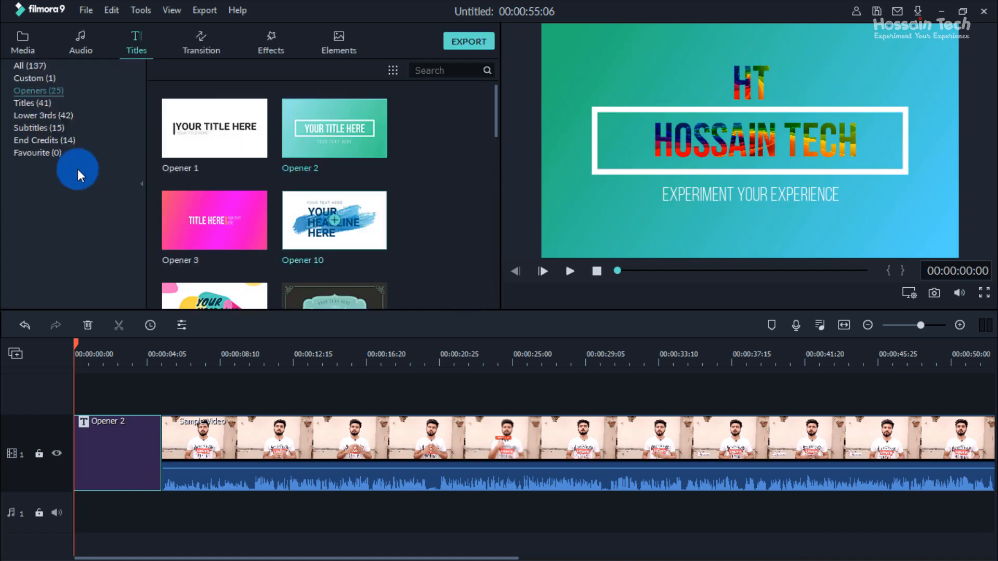
Step: Replace the Opener 2 clip before the sample video with the custom HT title on video track 1
click(30, 77)
drag(183, 131, 74, 394)
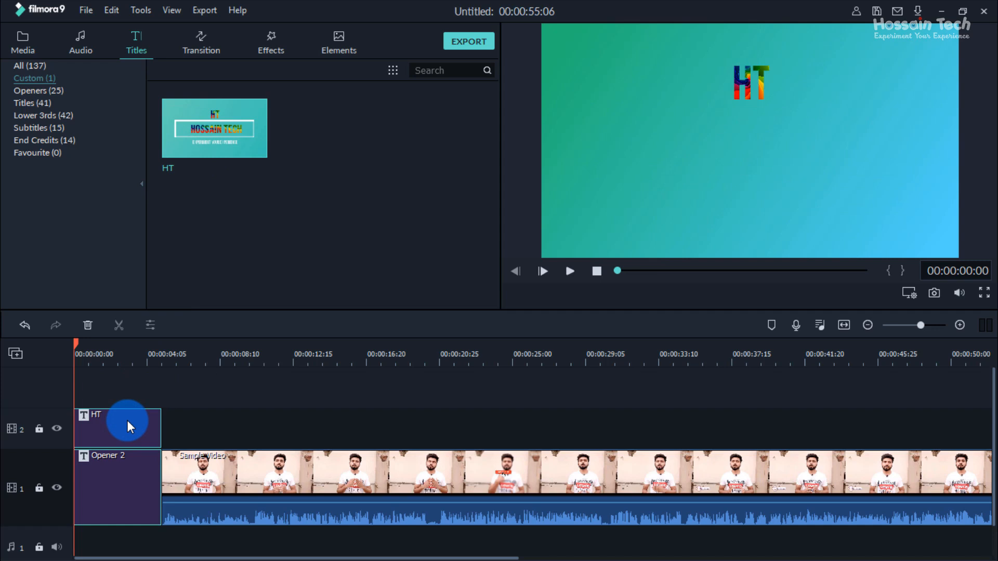
key(Delete)
drag(195, 145, 78, 490)
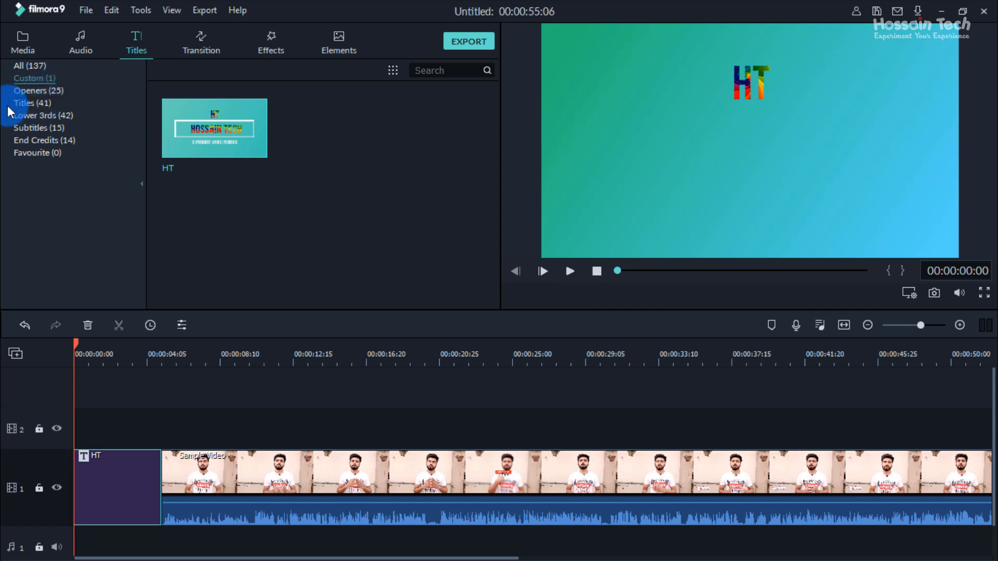
Step: Browse the Titles category and place Title 22 on video track 2 above the sample video, starting at 00:00:08:11
click(21, 103)
scroll(279, 177, down, 15)
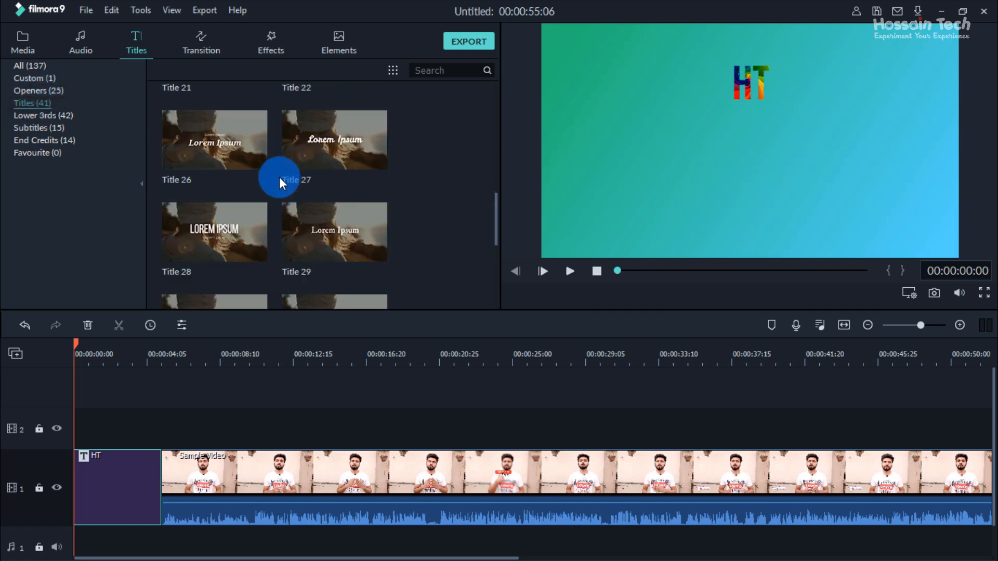
scroll(283, 197, down, 3)
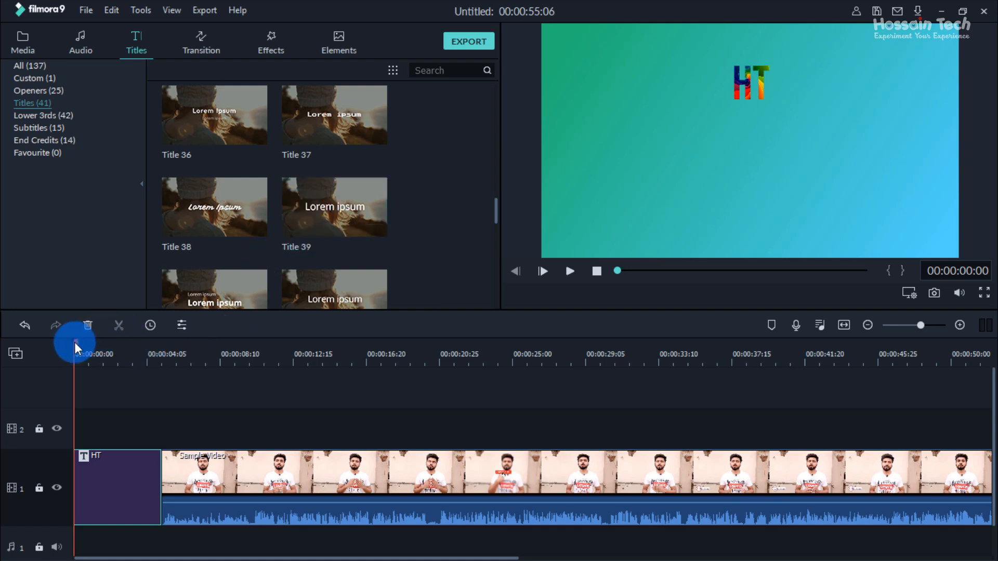
drag(74, 342, 220, 353)
scroll(234, 202, up, 20)
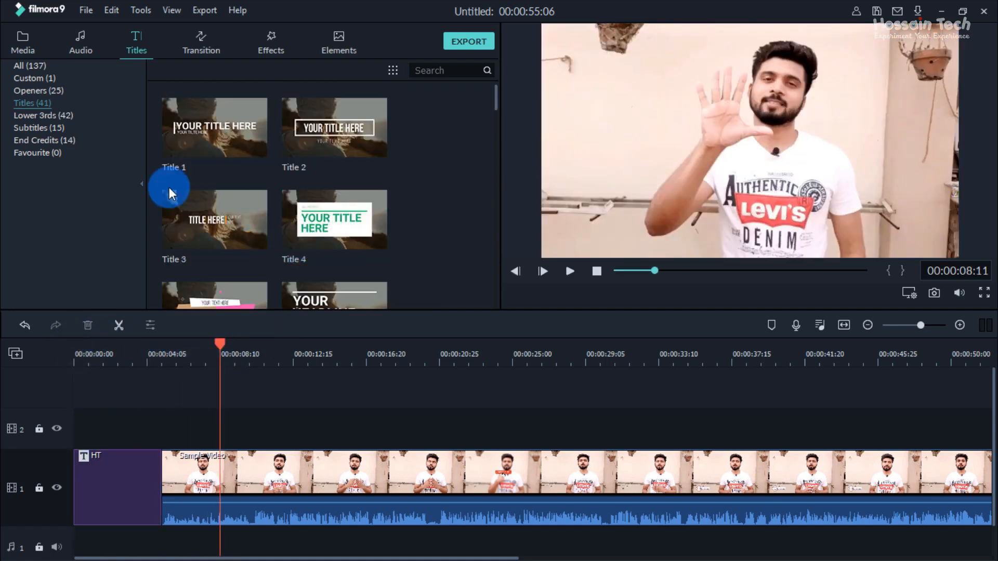
scroll(239, 229, down, 10)
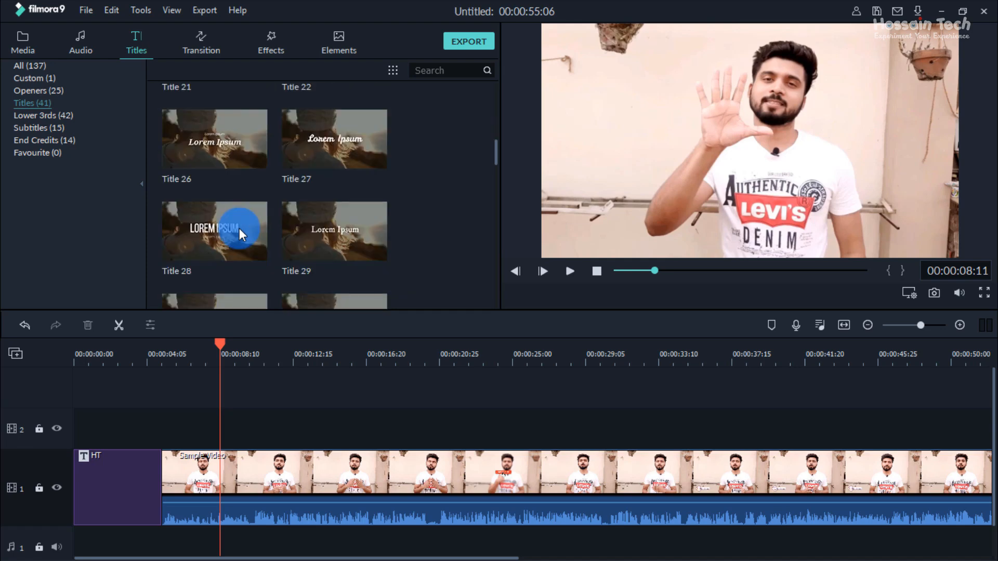
scroll(243, 228, down, 5)
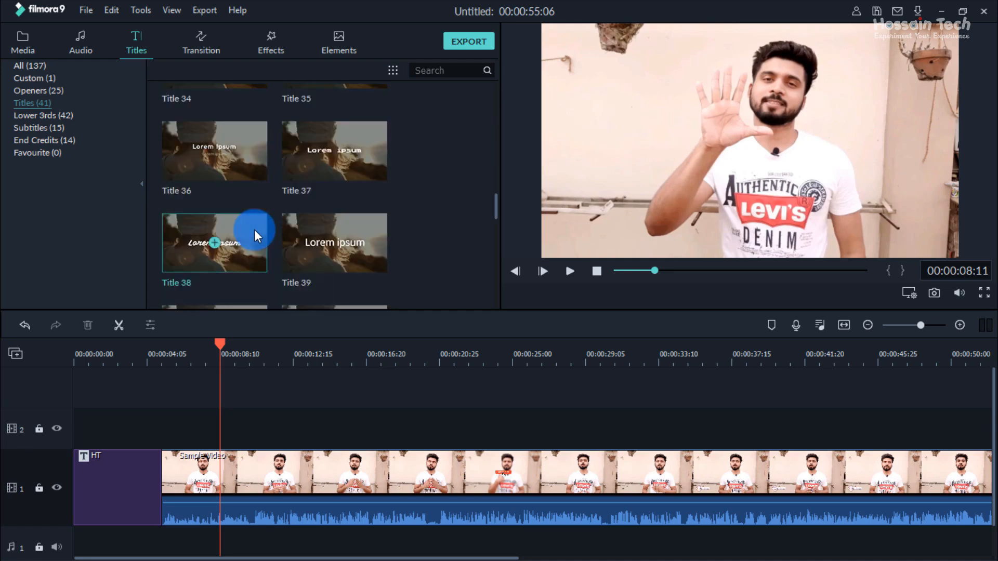
scroll(248, 230, up, 15)
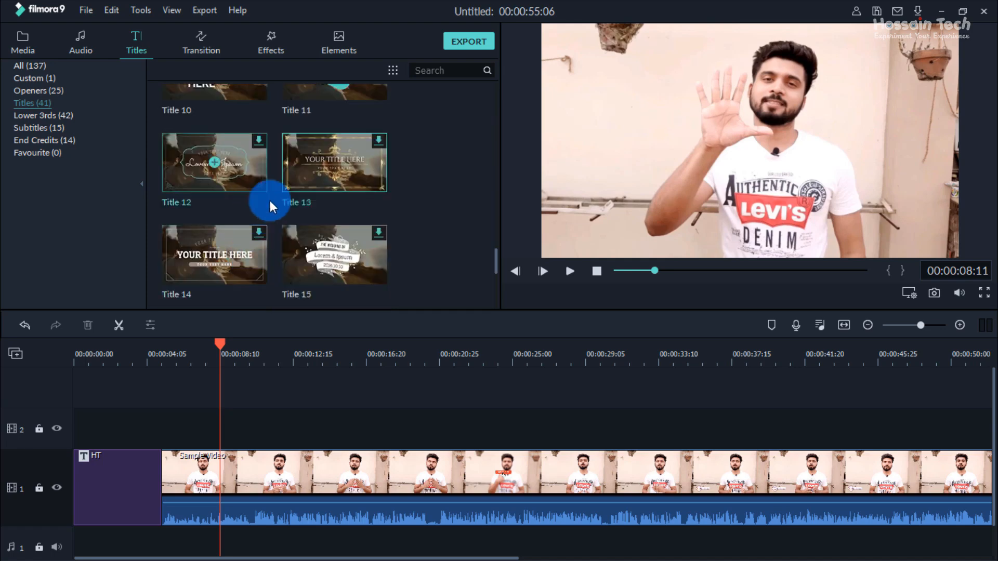
scroll(327, 208, down, 5)
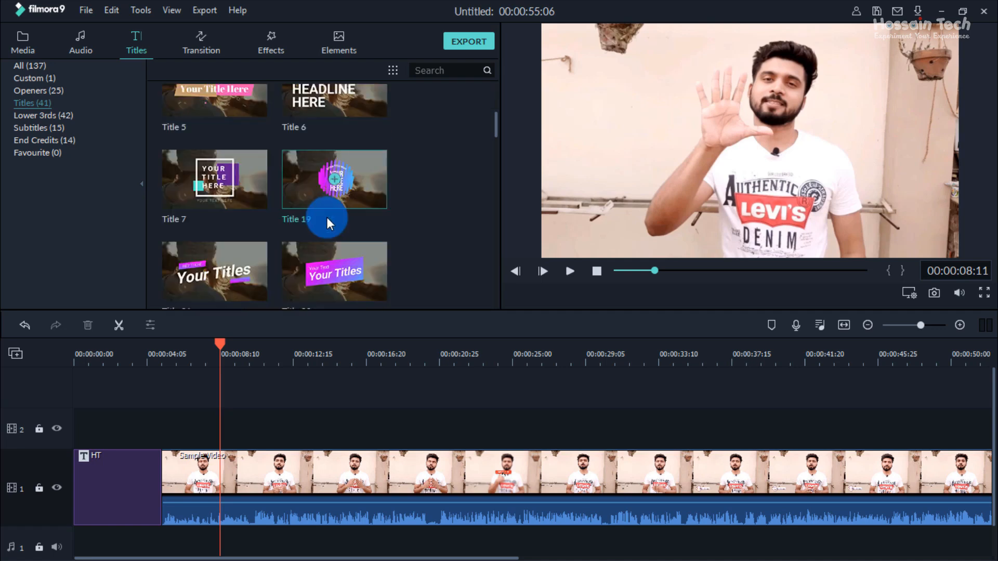
scroll(337, 162, up, 3)
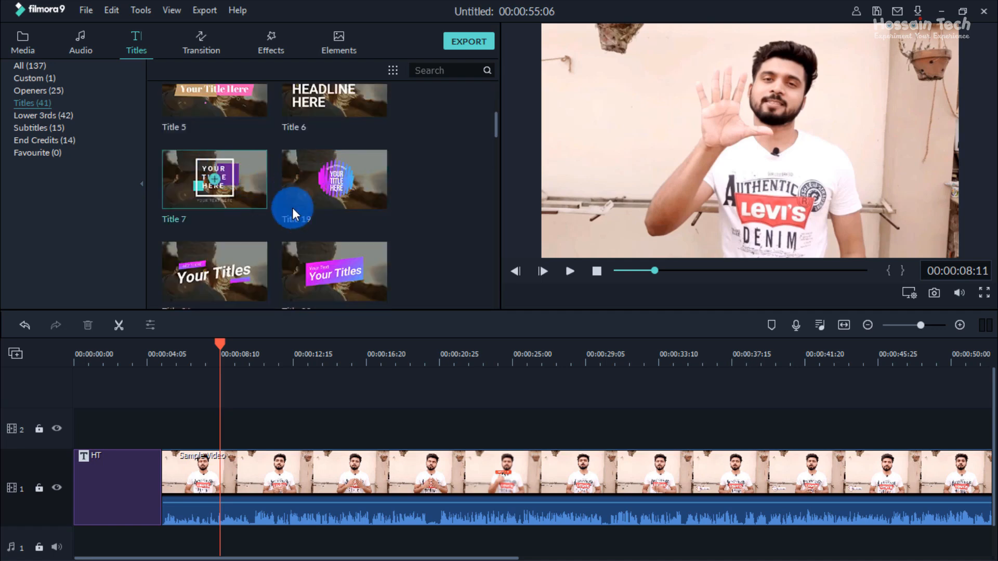
drag(317, 259, 220, 430)
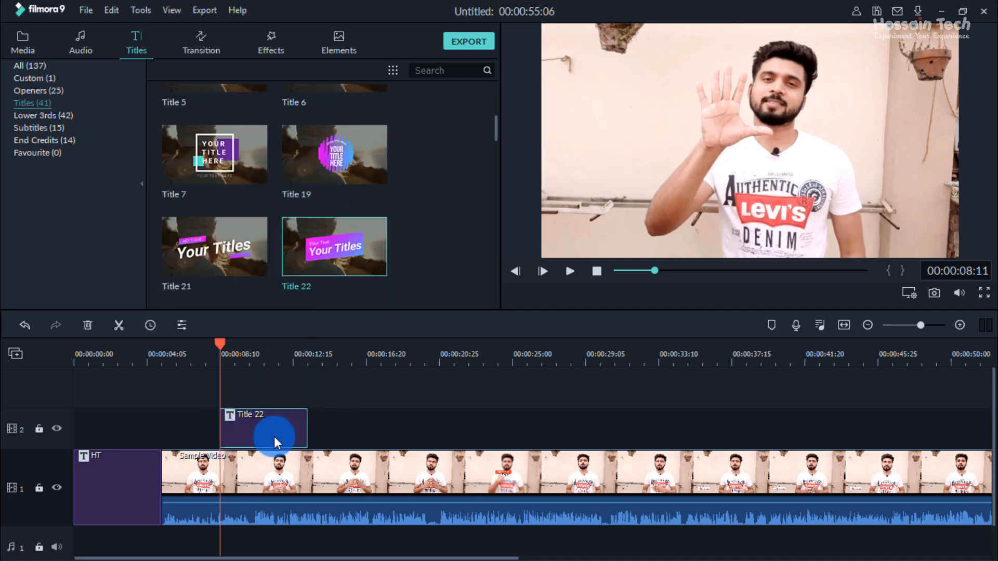
Step: Preview Title 22 over the video up to 00:00:10:28 and replace its large Your Titles text with ggg
drag(222, 340, 236, 342)
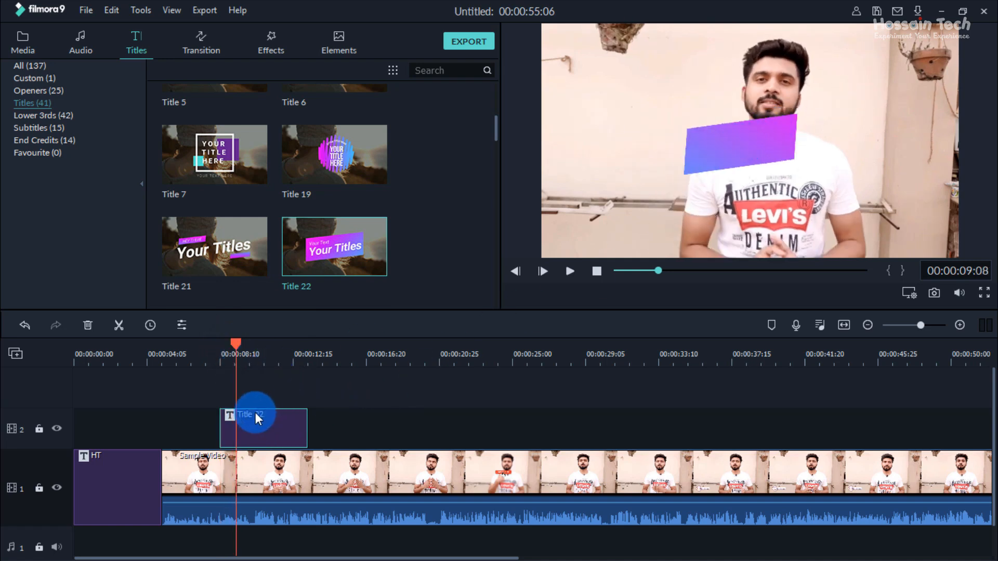
drag(244, 353, 267, 353)
click(806, 148)
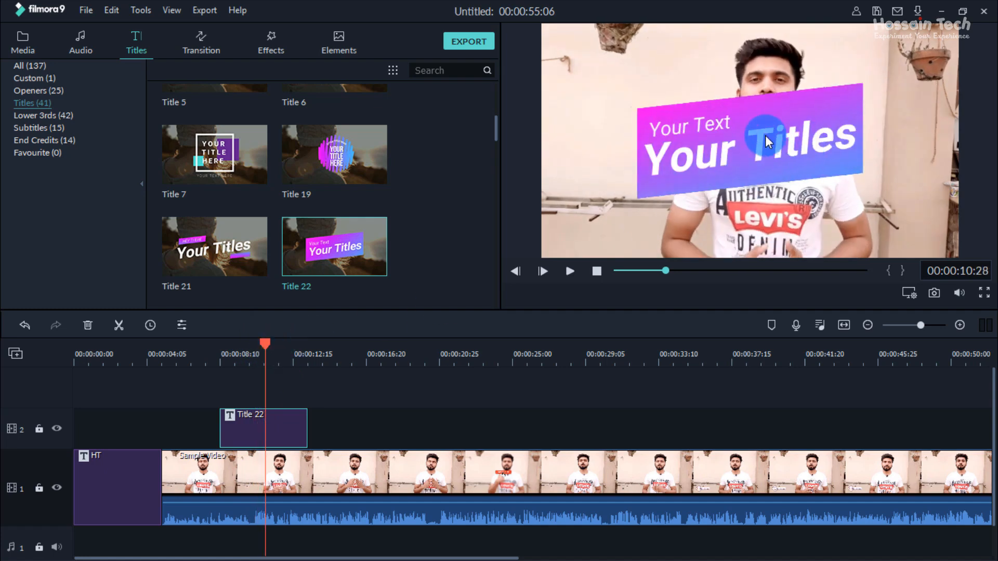
double_click(681, 126)
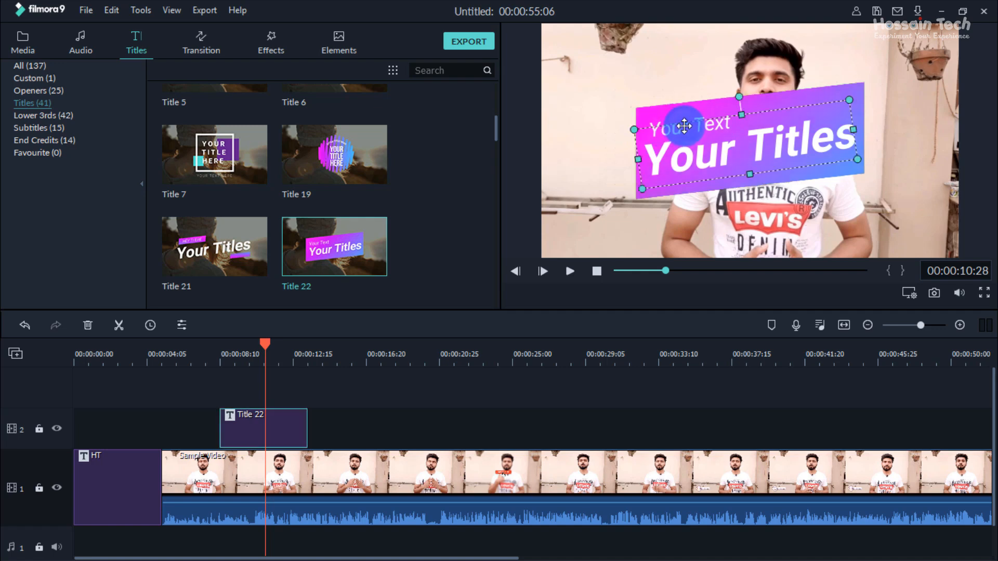
double_click(693, 162)
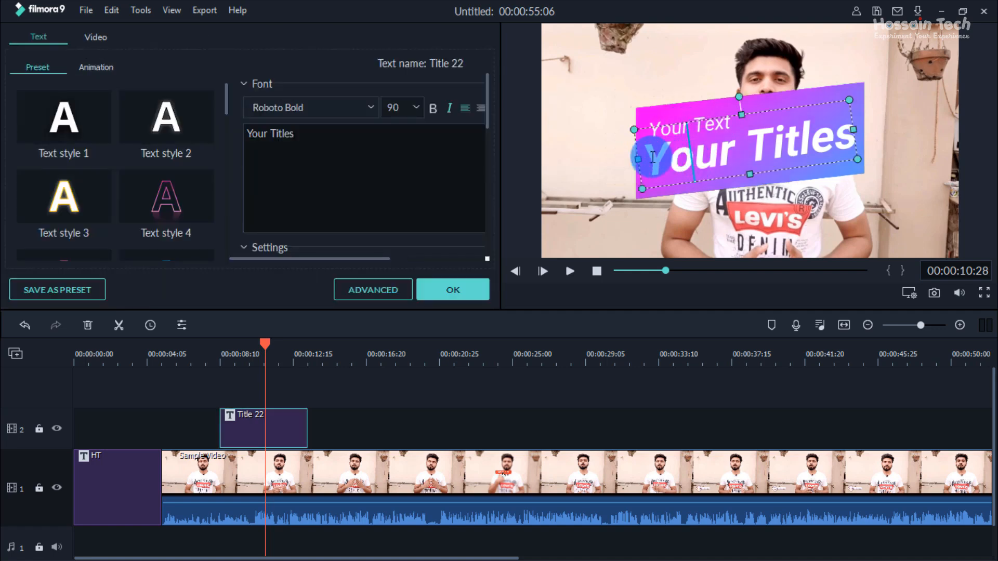
drag(645, 159, 877, 159)
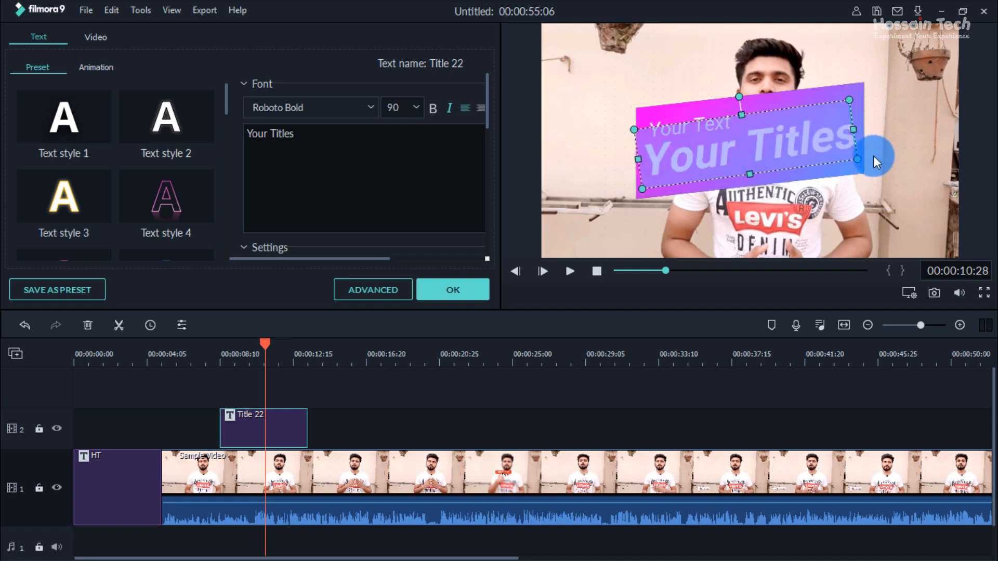
key(BackSpace)
text(ggg)
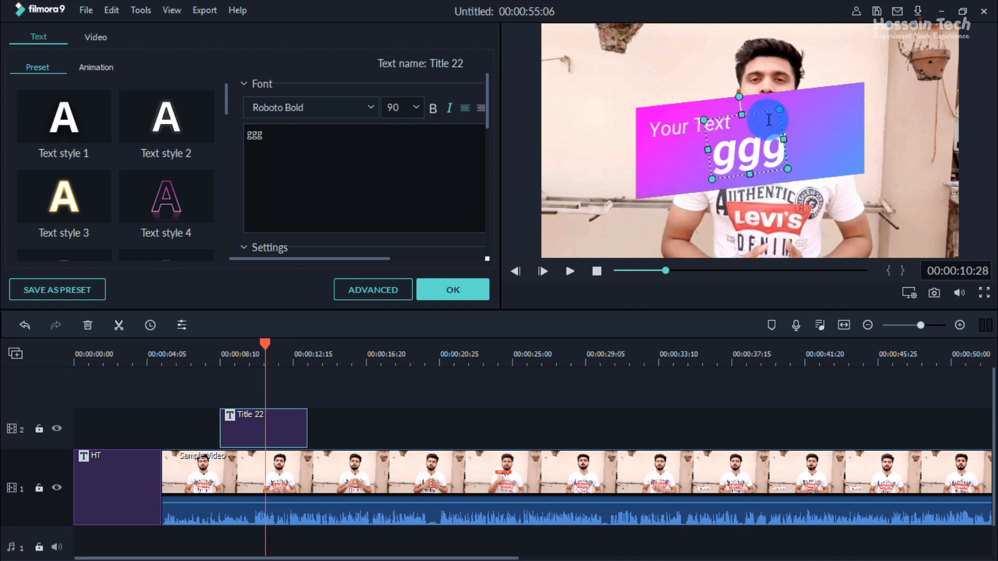
Step: Replace Title 22's small Your Text line with hhh and deselect the text box
click(676, 129)
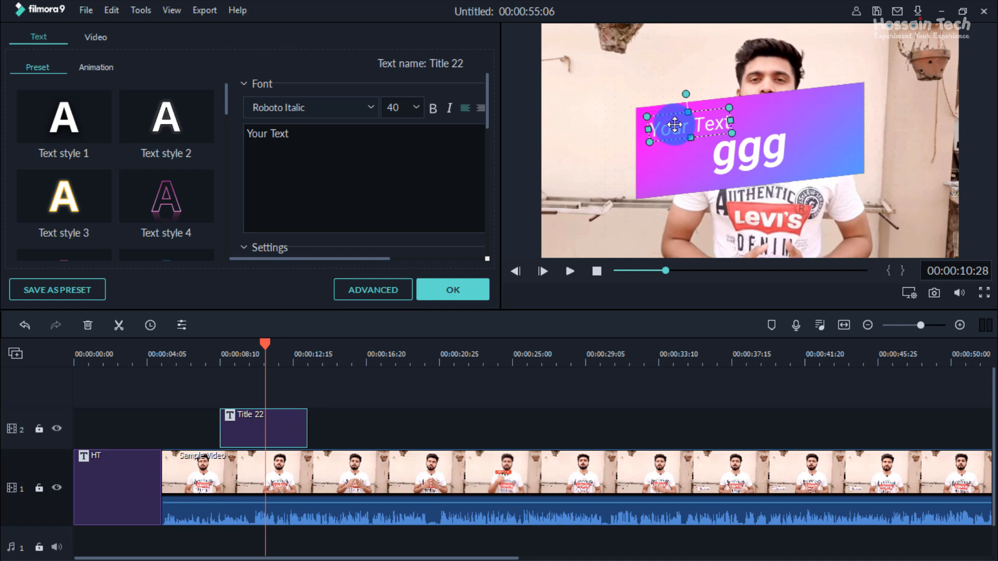
double_click(676, 126)
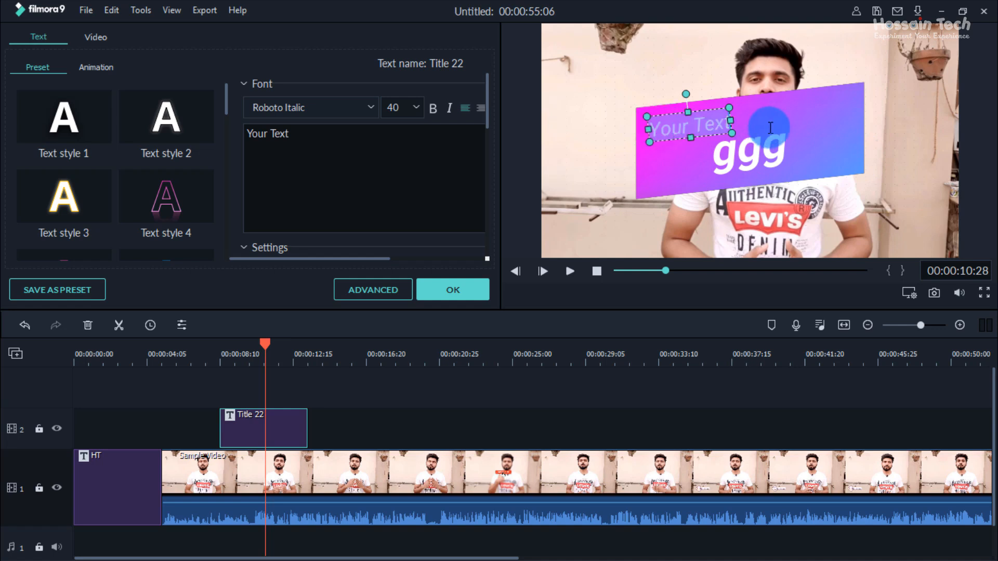
text(hhh)
click(778, 127)
click(677, 188)
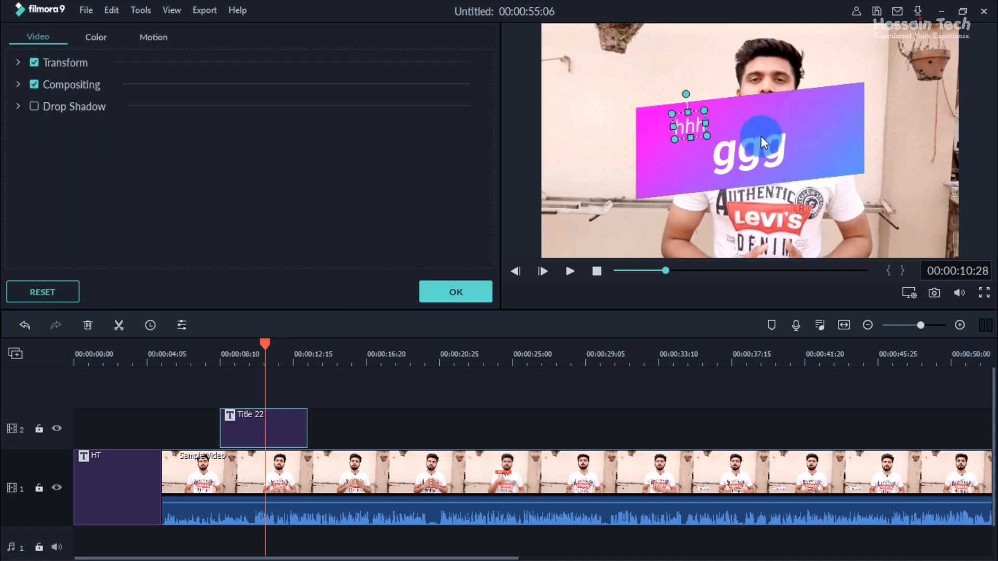
Step: Show the Transform settings of the sample video behind Title 22
click(616, 213)
click(464, 299)
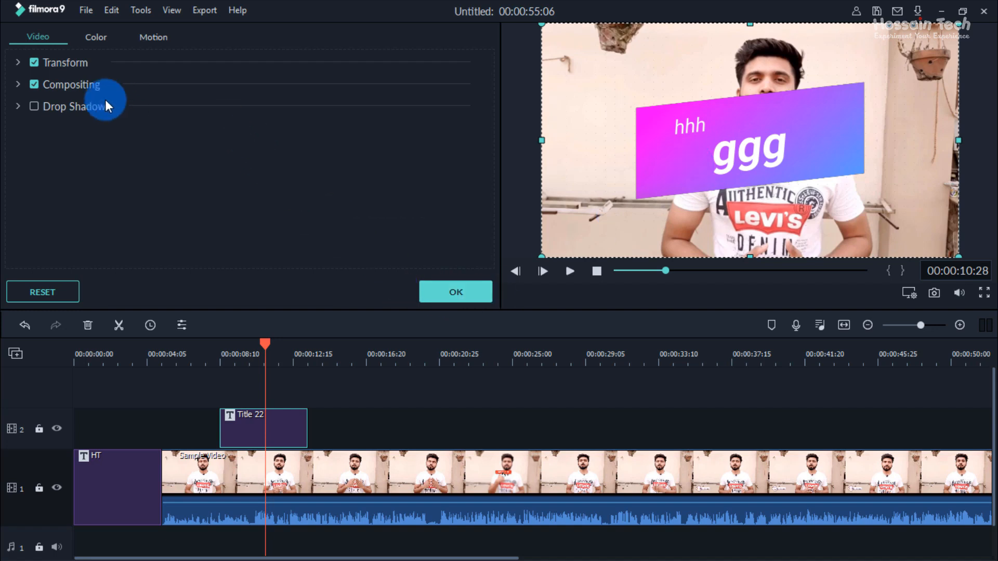
click(17, 62)
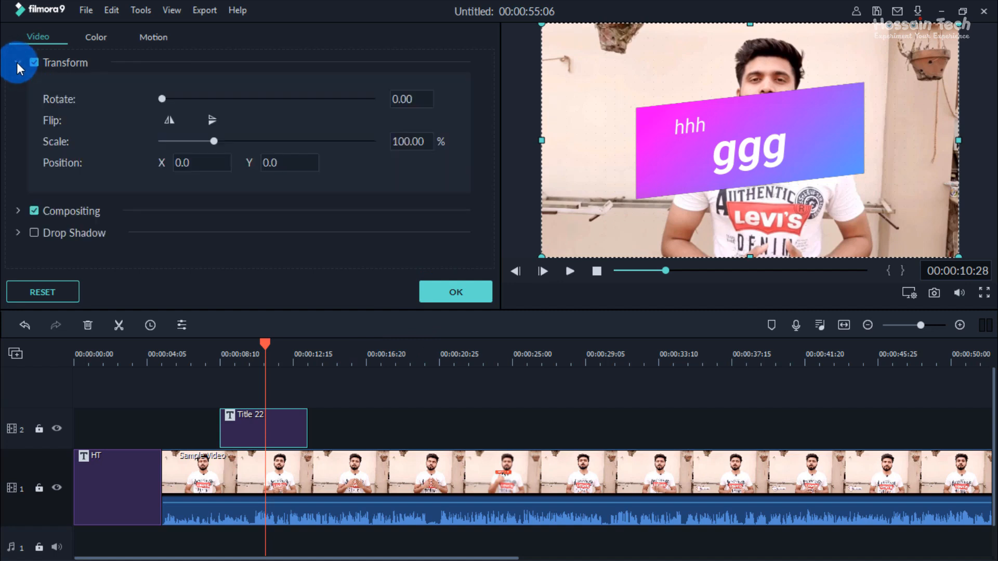
Step: Try rotating Title 22 by 13.80 degrees, undo the rotation and close the Transform settings
drag(159, 96, 170, 97)
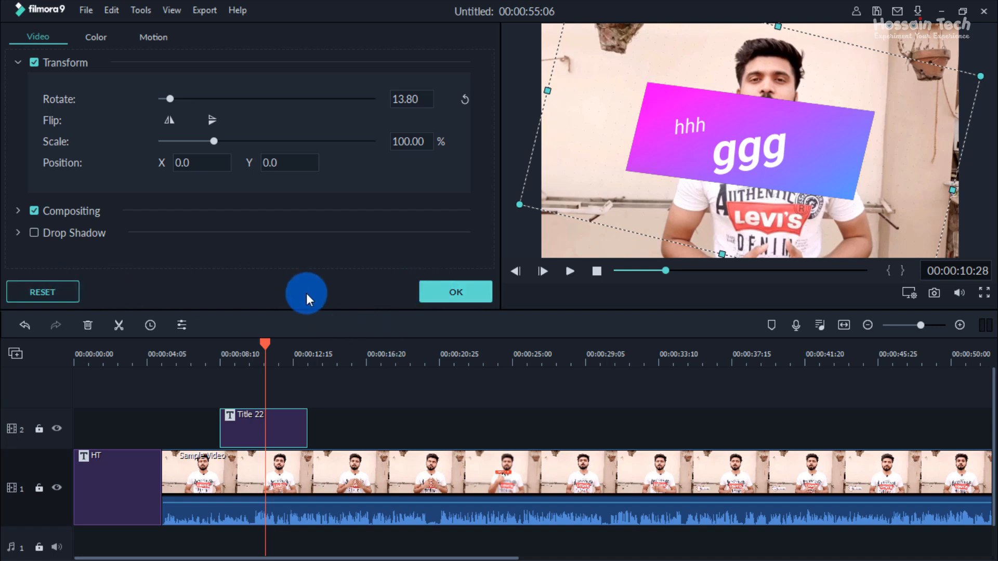
key(ctrl+z)
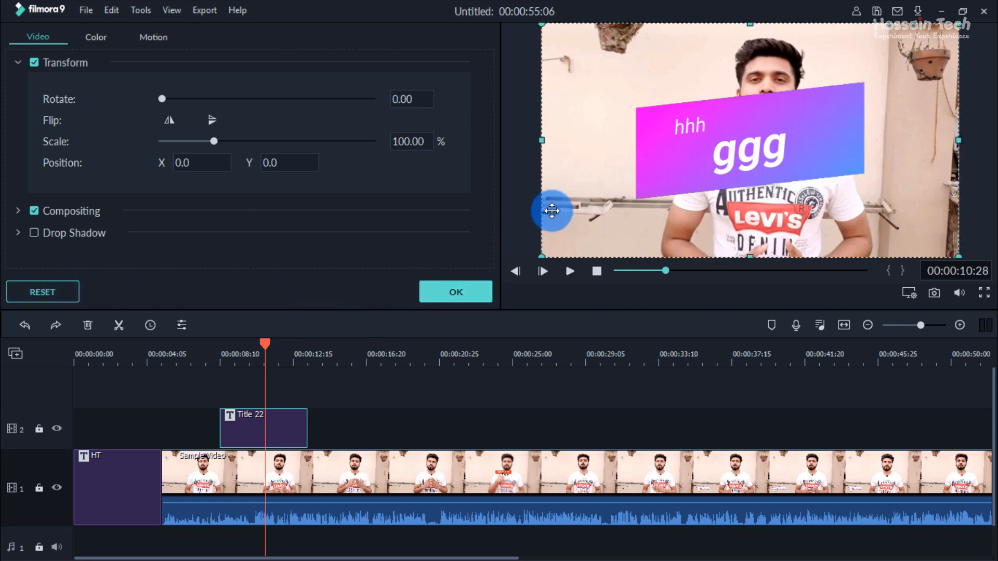
click(450, 290)
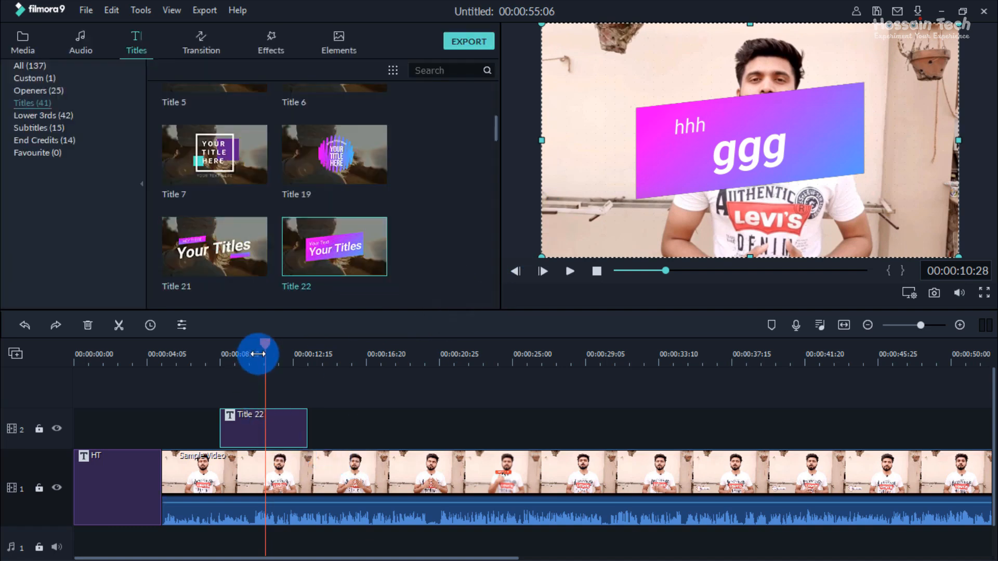
Step: Return the playhead to 00:00:08:10 and place Lower Third 12 from the Lower 3rds category on video track 2, after Title 22
drag(267, 343, 225, 357)
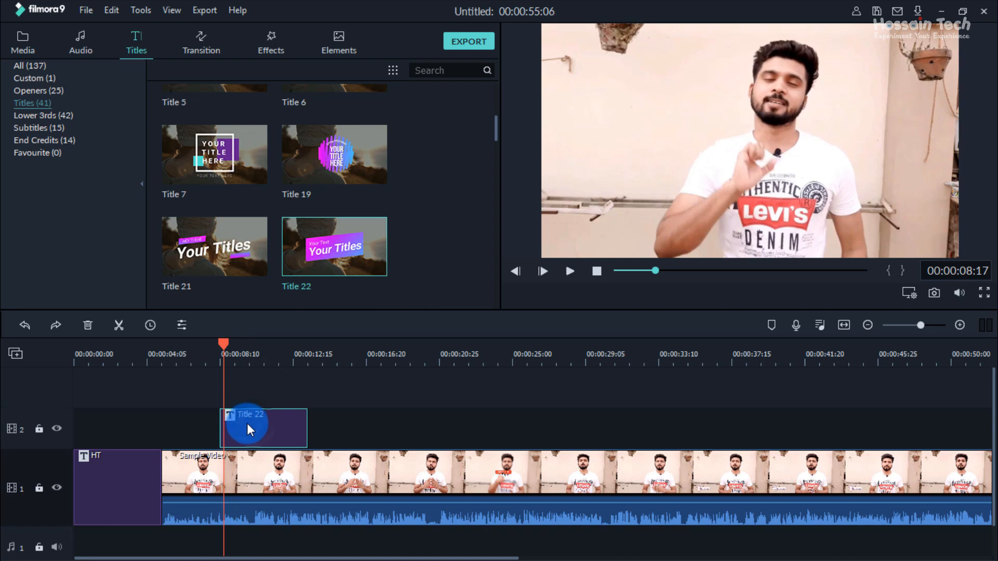
drag(224, 343, 220, 343)
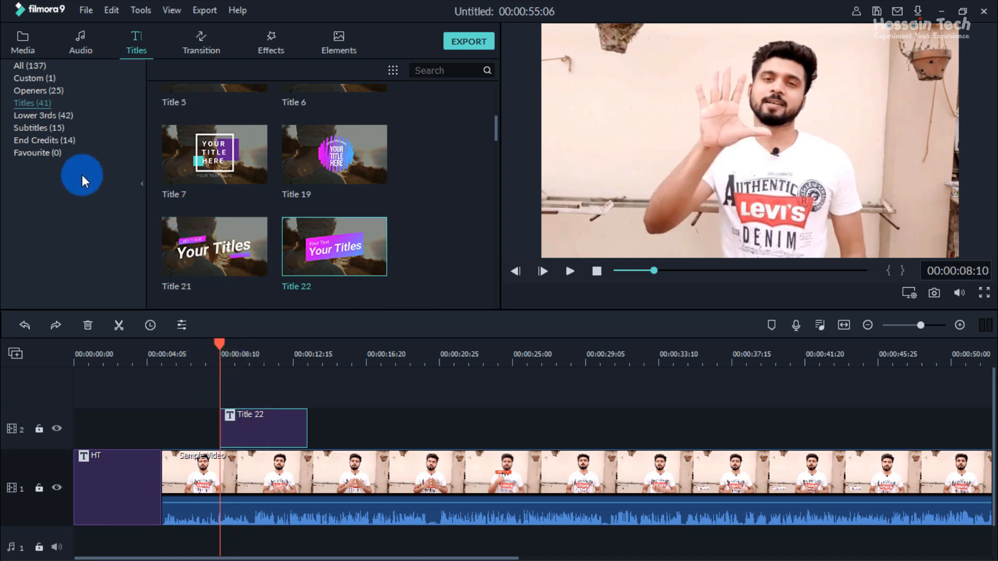
click(45, 116)
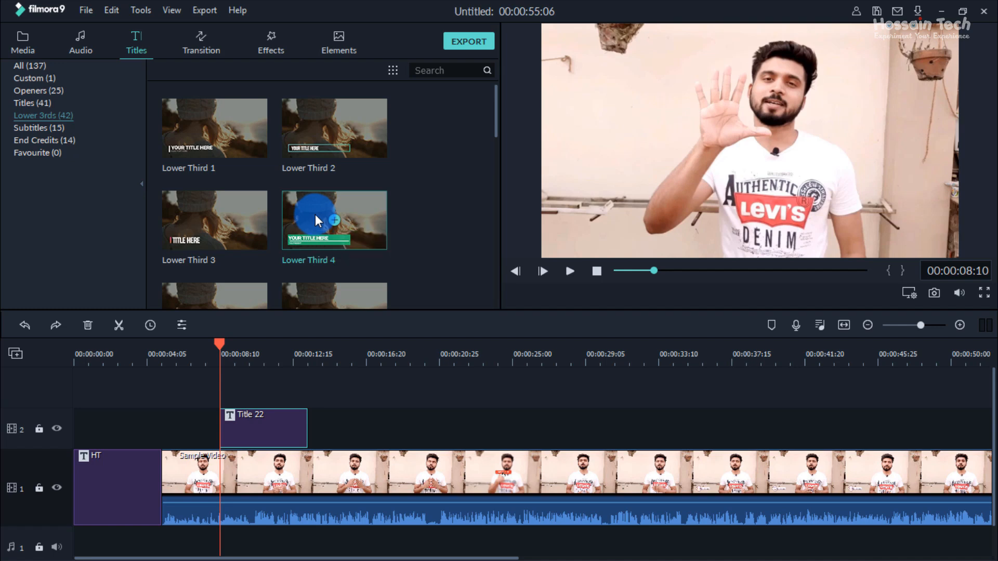
scroll(354, 207, down, 10)
scroll(327, 213, up, 3)
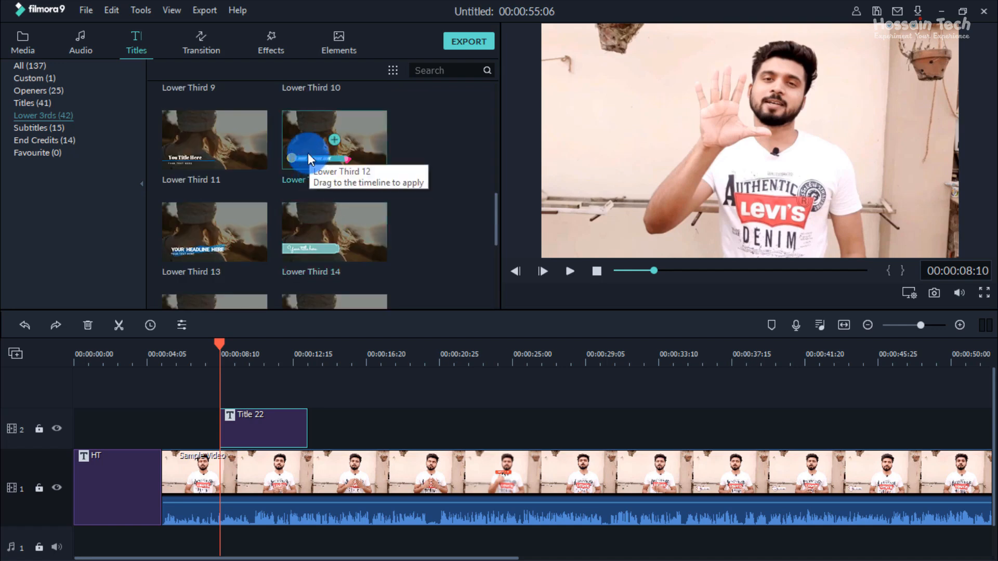
drag(297, 143, 325, 432)
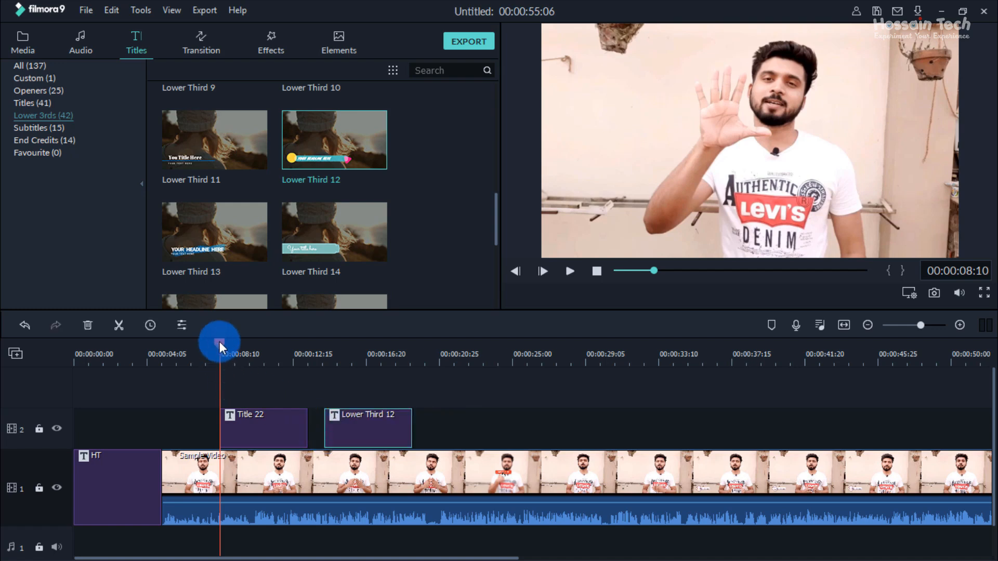
Step: Preview Lower Third 12 at 00:00:16:01 and inspect it in Advanced Text Edit without making changes
drag(219, 343, 355, 375)
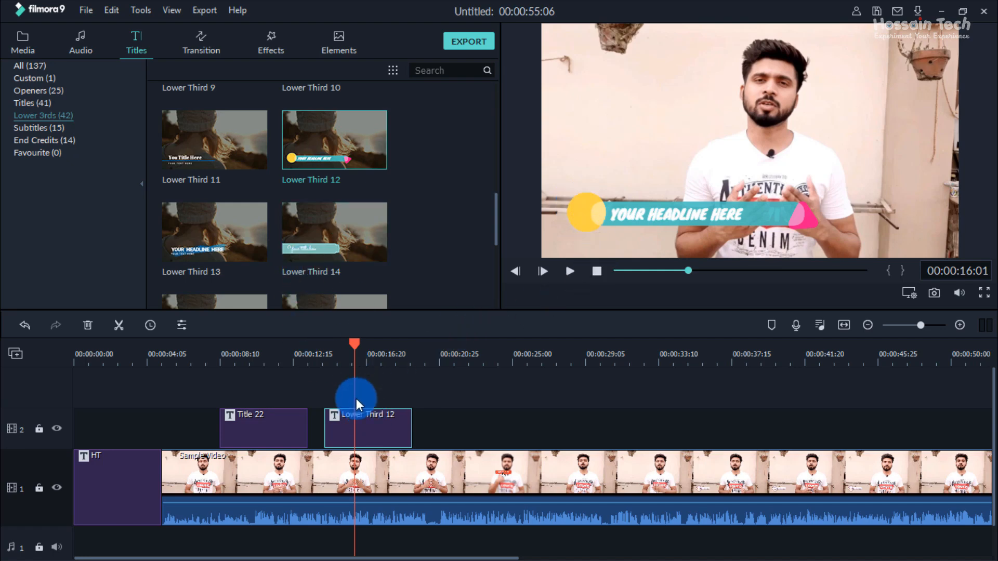
right_click(349, 429)
click(385, 415)
double_click(385, 416)
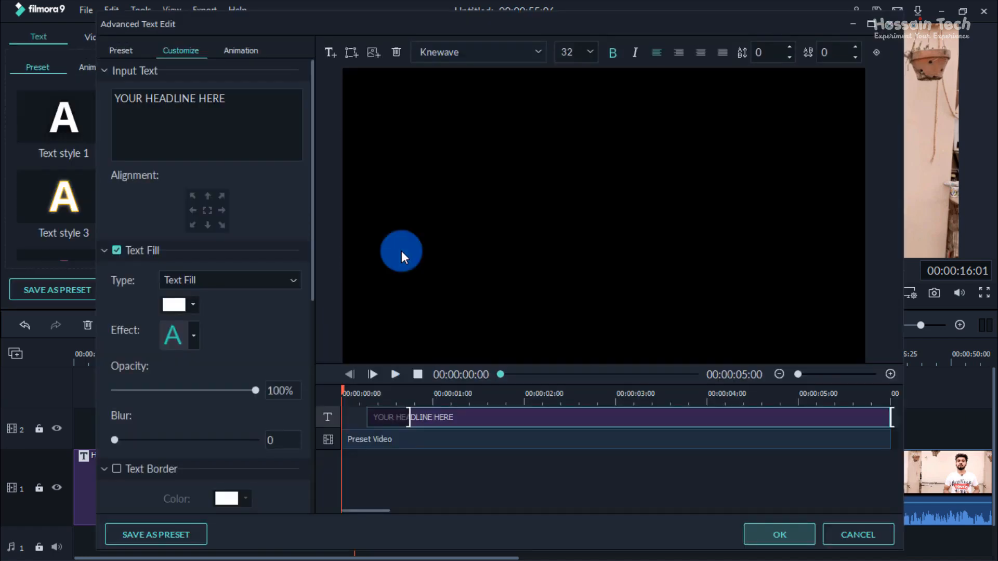
click(403, 309)
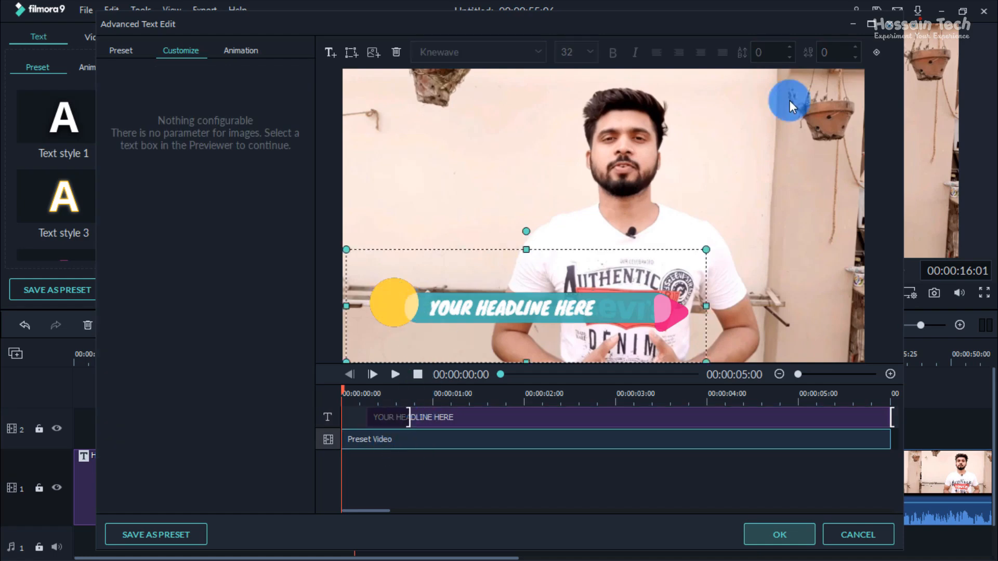
click(893, 24)
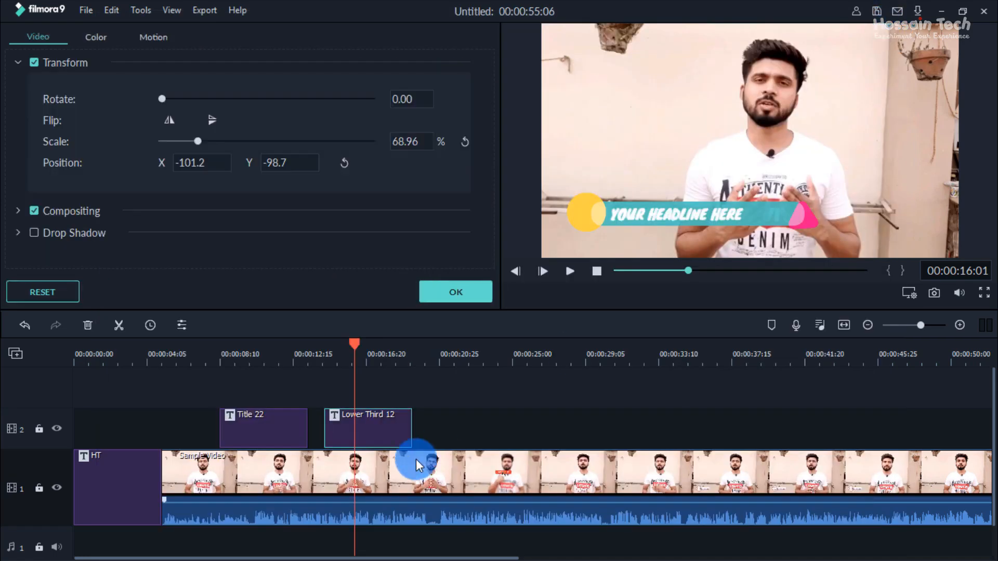
click(446, 292)
Step: Place Subtitle 1 from the Subtitles category on video track 2 after Lower Third 12 and move the playhead to 00:00:21:06
click(42, 128)
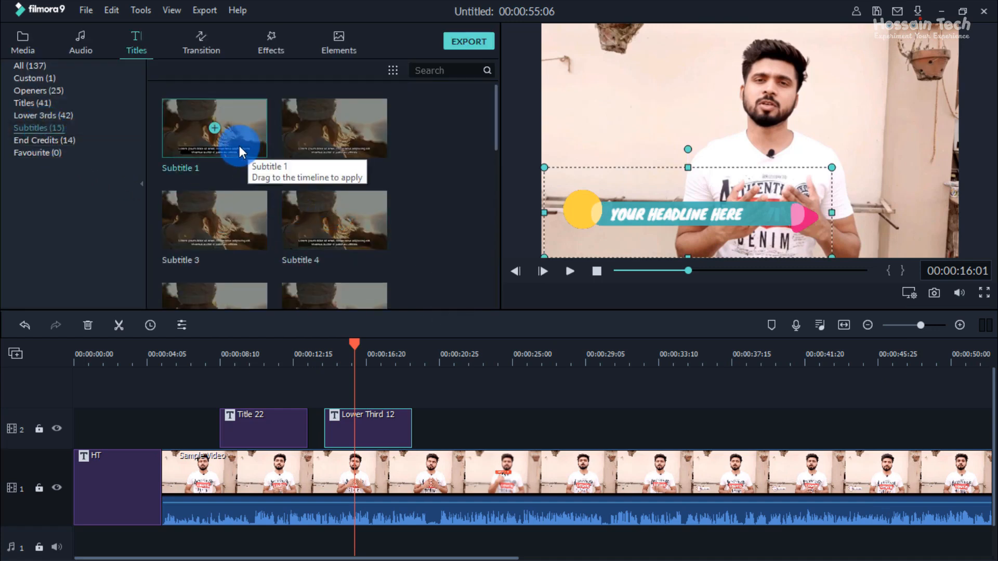
drag(239, 146, 451, 443)
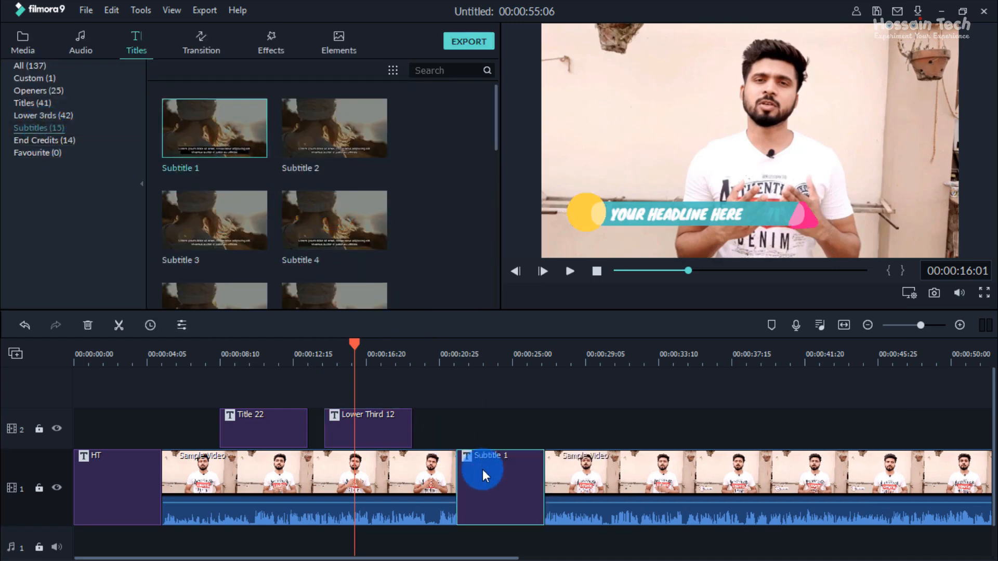
key(ctrl+z)
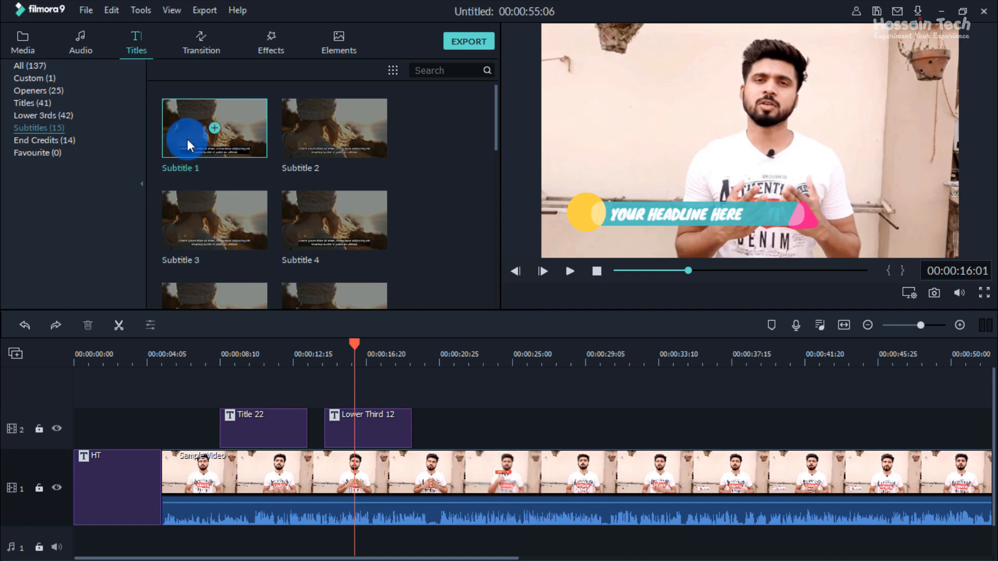
drag(187, 138, 445, 429)
drag(352, 346, 446, 370)
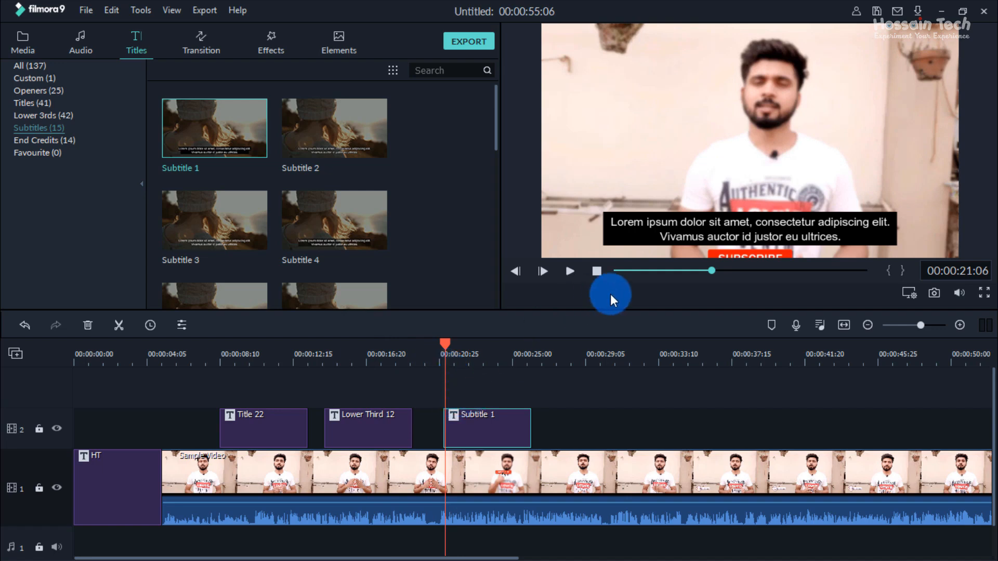
Step: Replace the placeholder text of Subtitle 1 with tttjjtttj and confirm the text settings
double_click(656, 221)
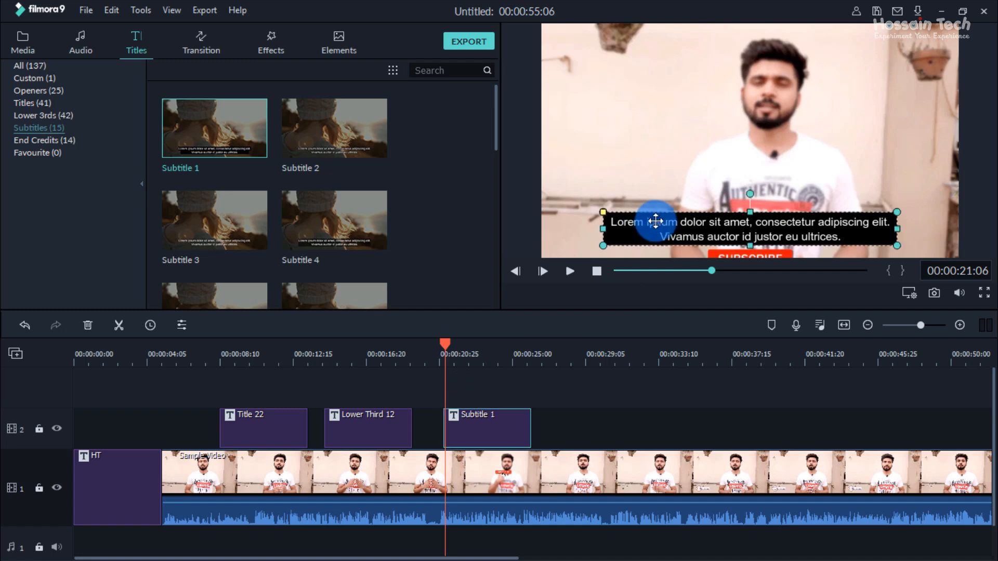
double_click(626, 221)
drag(612, 224, 846, 244)
text(tttjjtttj)
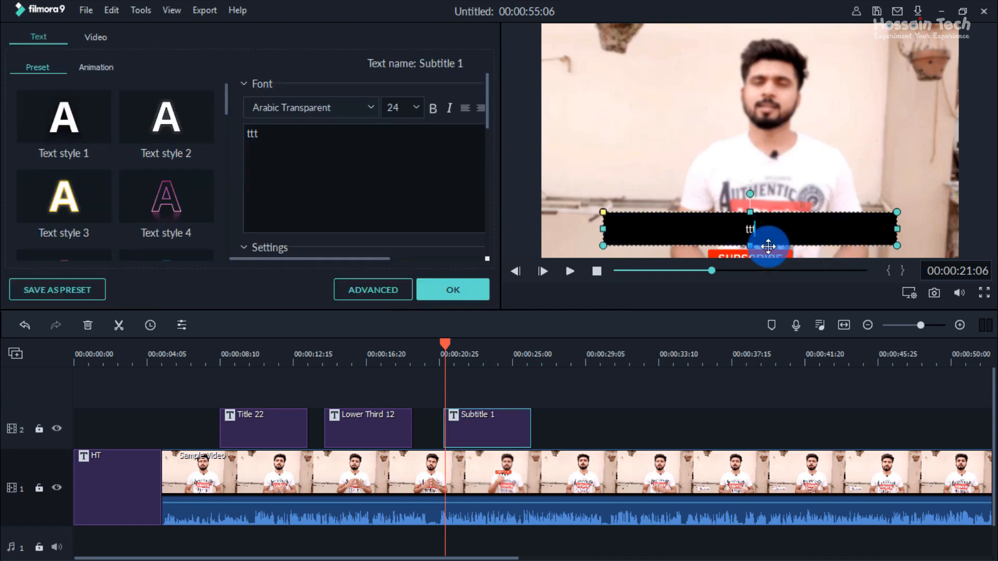
click(471, 289)
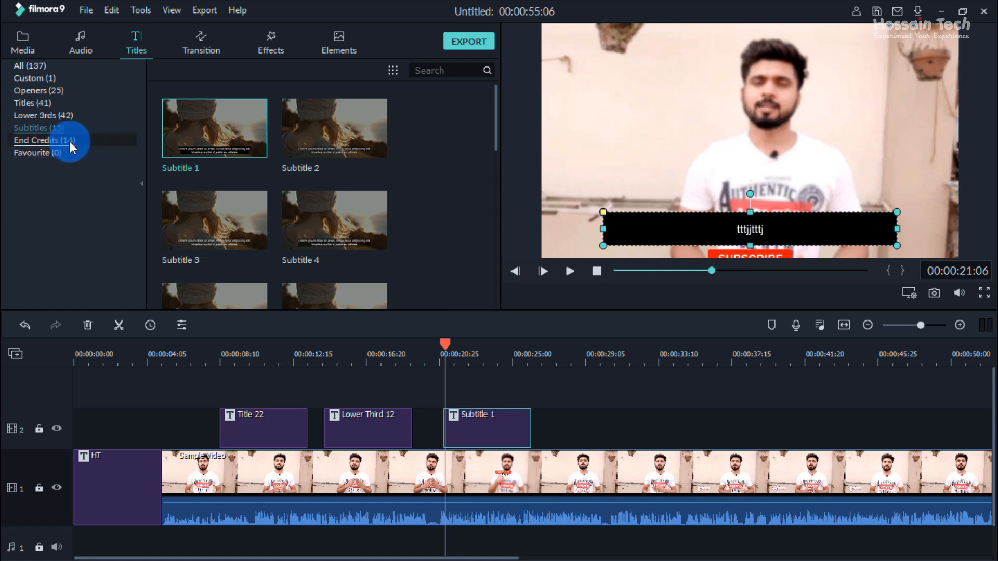
Step: Browse the End Credits category and place Credit 1 on video track 1 directly after the sample video
click(51, 141)
click(209, 127)
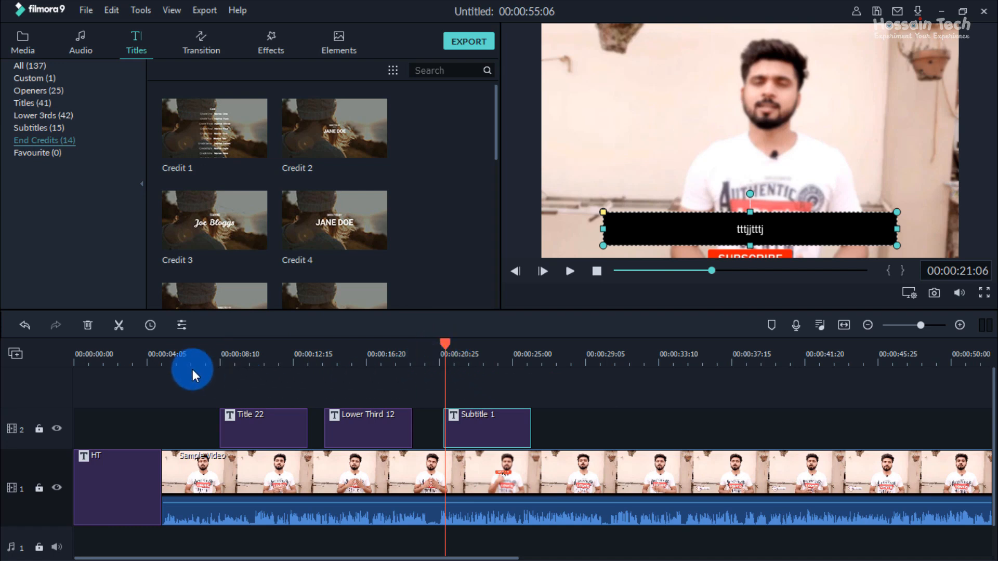
drag(460, 360, 341, 362)
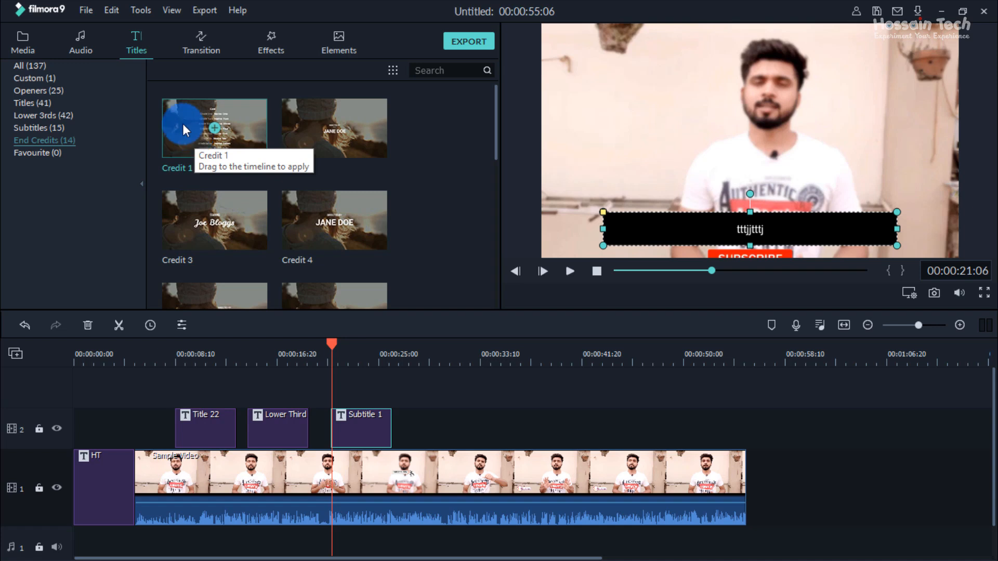
scroll(323, 248, down, 5)
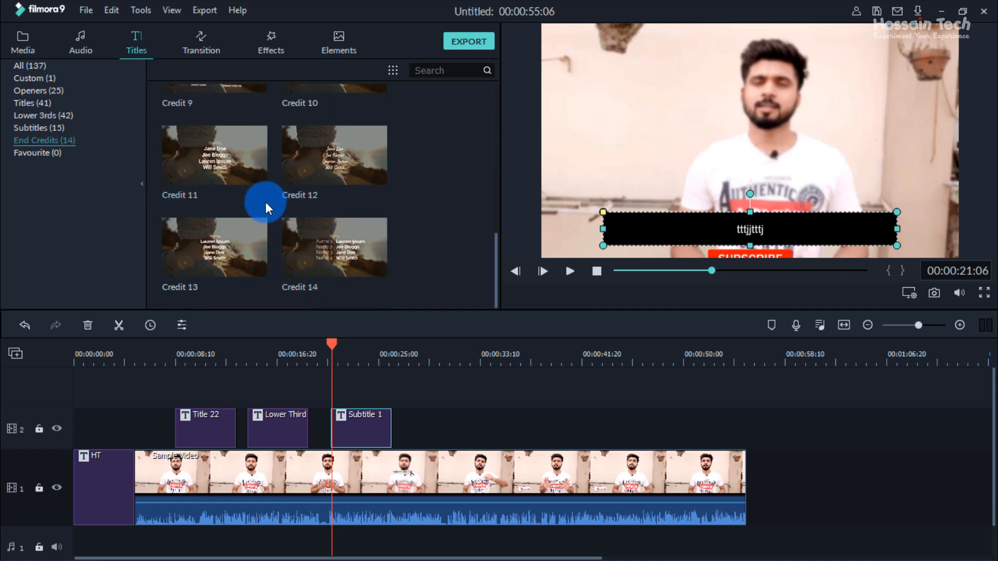
scroll(244, 261, up, 5)
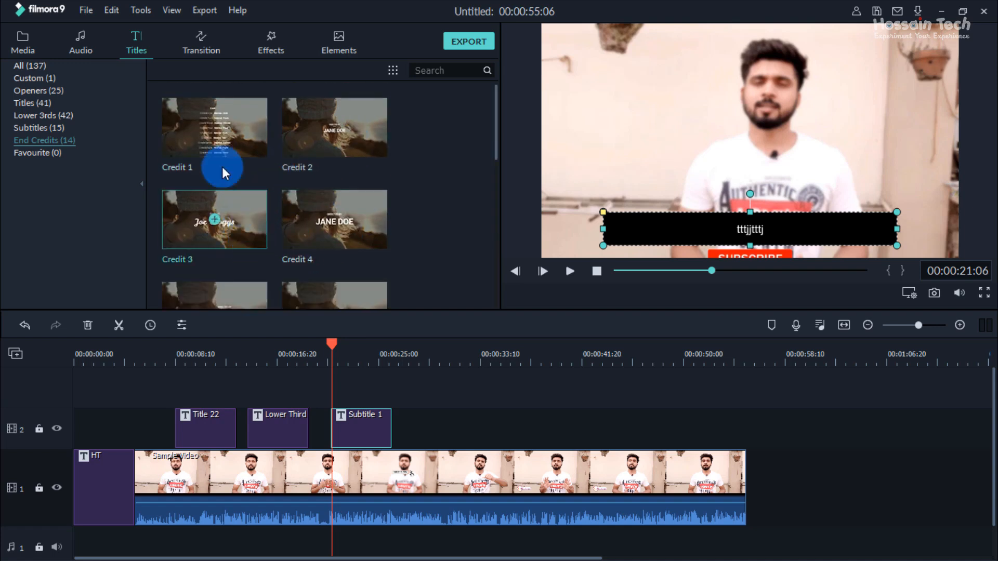
drag(208, 148, 749, 484)
Step: Play the scrolling Credit 1 title from its beginning and pause at 00:00:58:11
drag(332, 345, 749, 411)
click(568, 273)
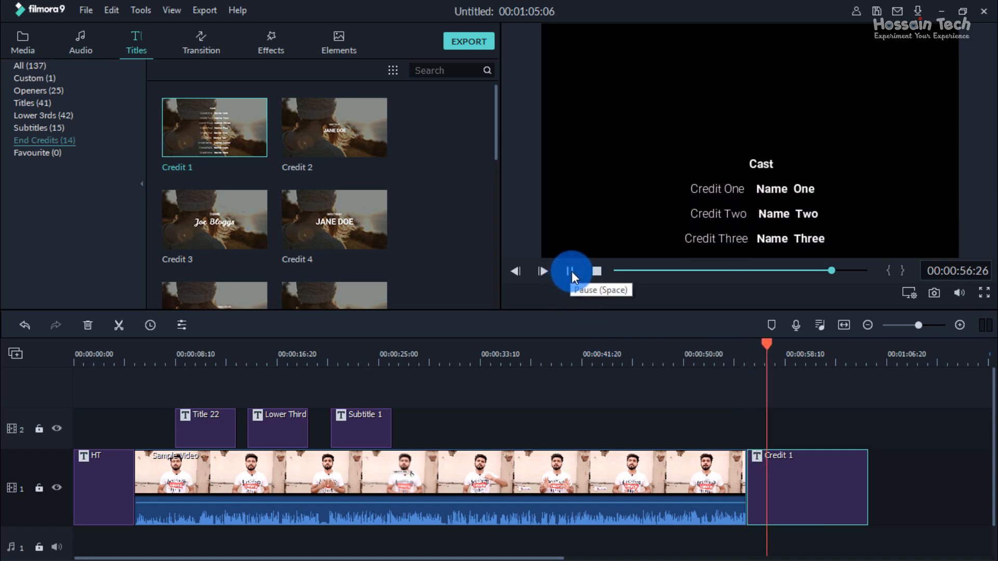
click(572, 272)
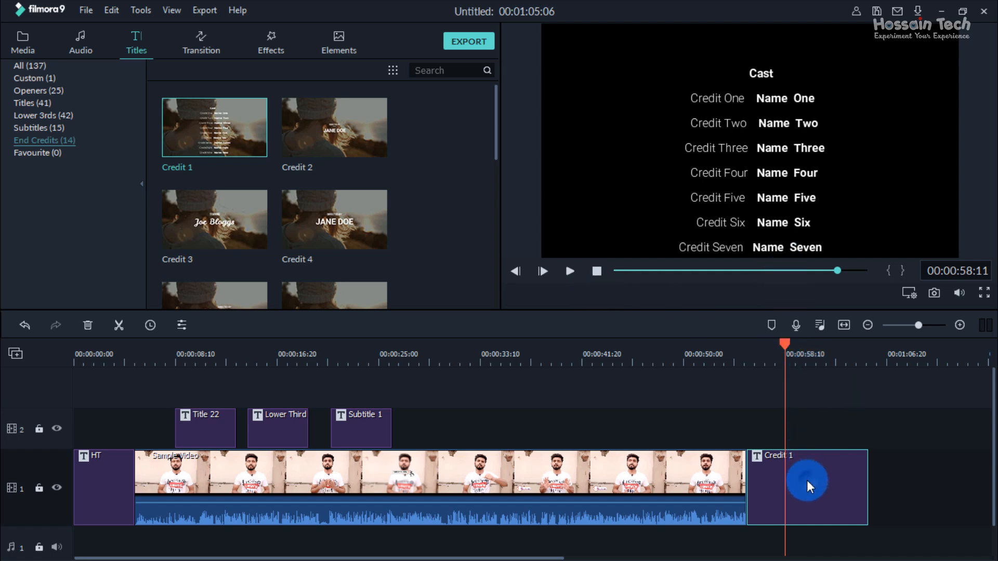
Step: Replace Name Eight in Credit 1 with Hossain Tech, move the playhead to 00:00:55:29 and confirm the text settings
click(765, 166)
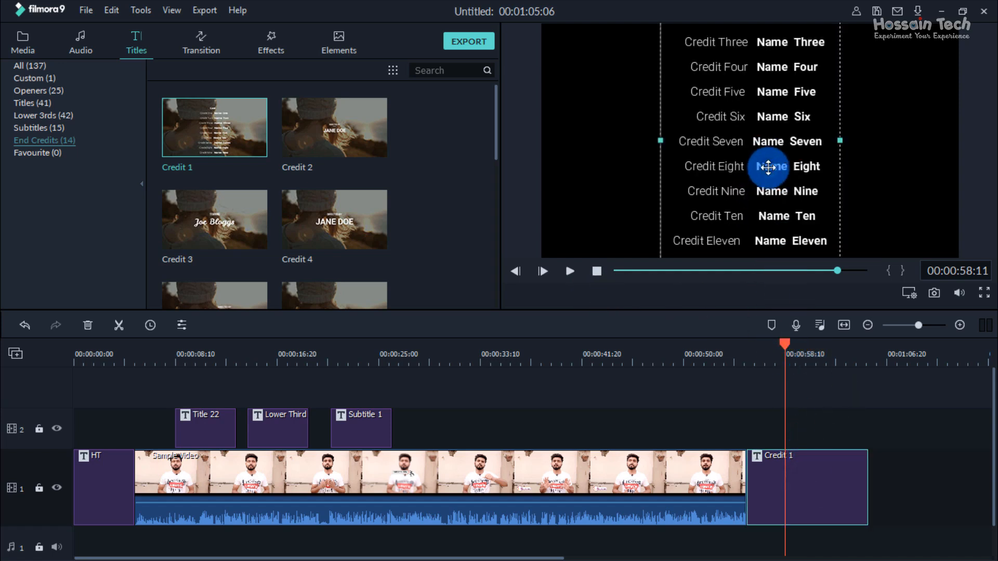
double_click(768, 165)
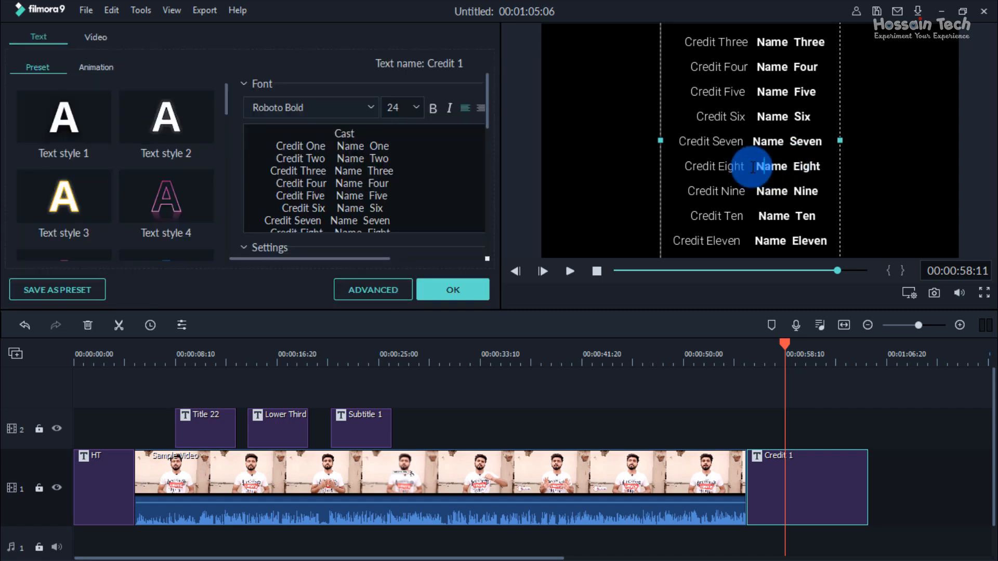
drag(754, 166, 821, 166)
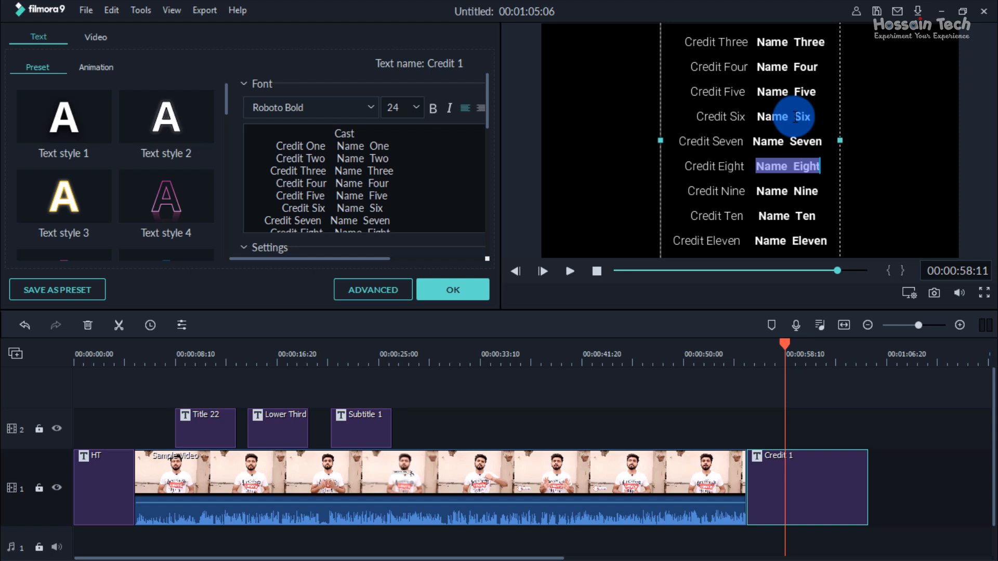
text(Hossai)
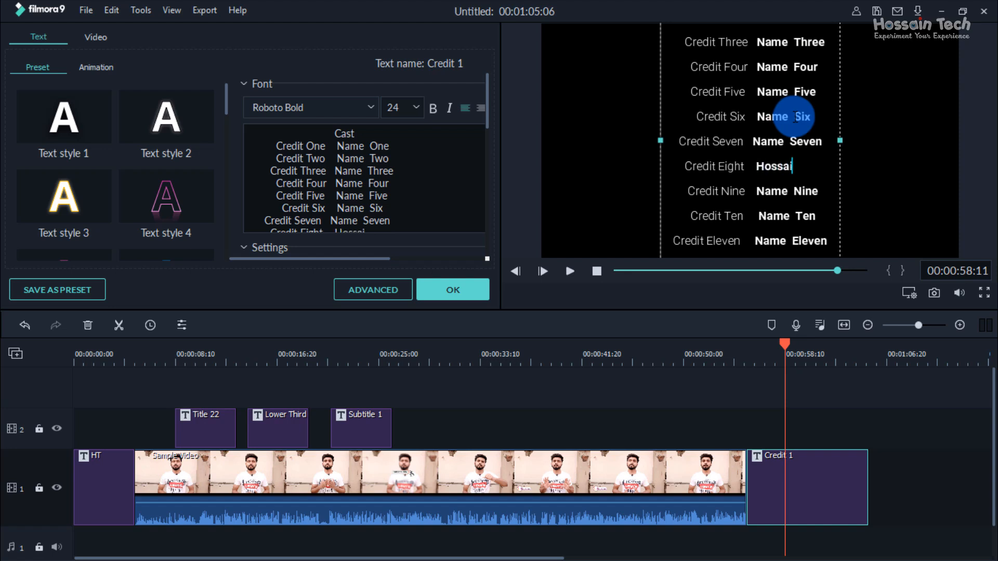
text(n Tech)
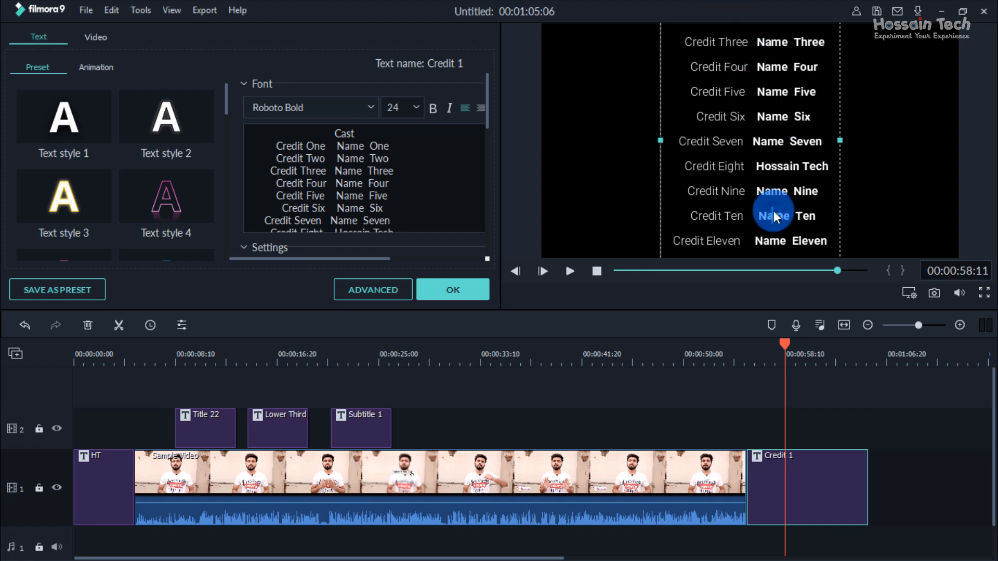
click(828, 428)
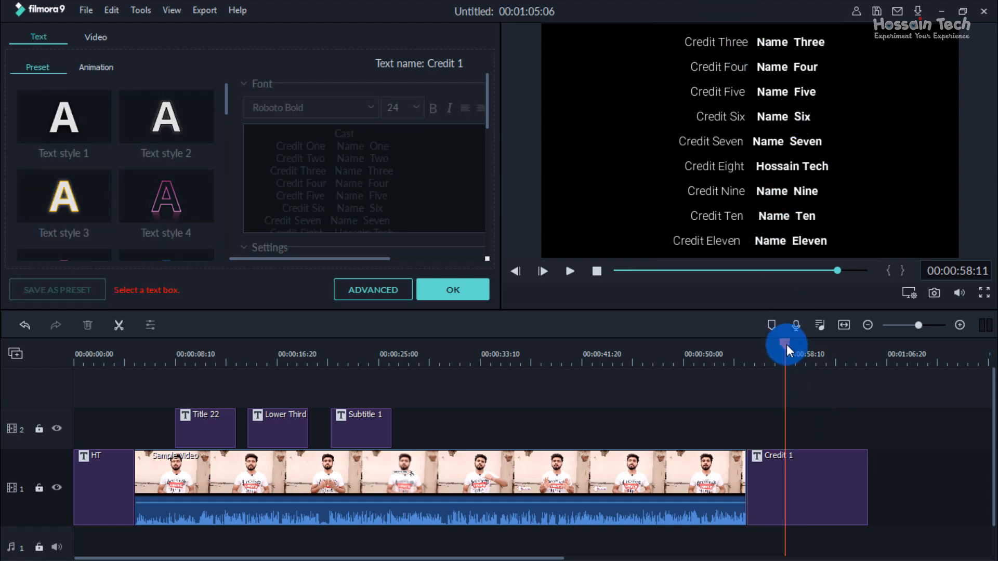
drag(785, 345, 755, 345)
click(453, 289)
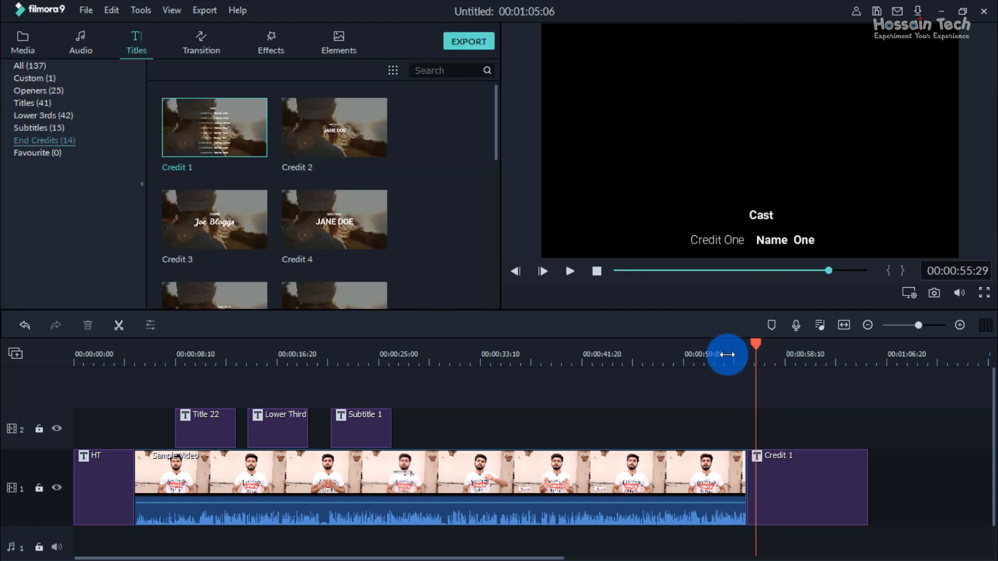